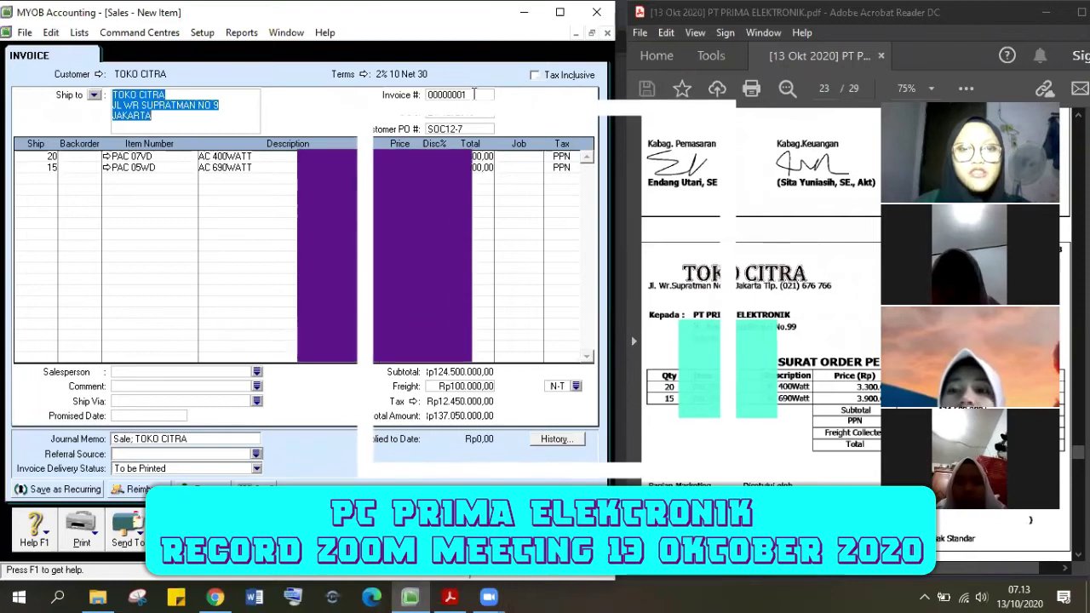
# - Review the TOKO CITRA purchase order on page 23 of the PDF, including its sender, recipient and item table
pyautogui.click(811, 226)
pyautogui.scroll(-6, 810, 226)
pyautogui.scroll(1, 807, 225)
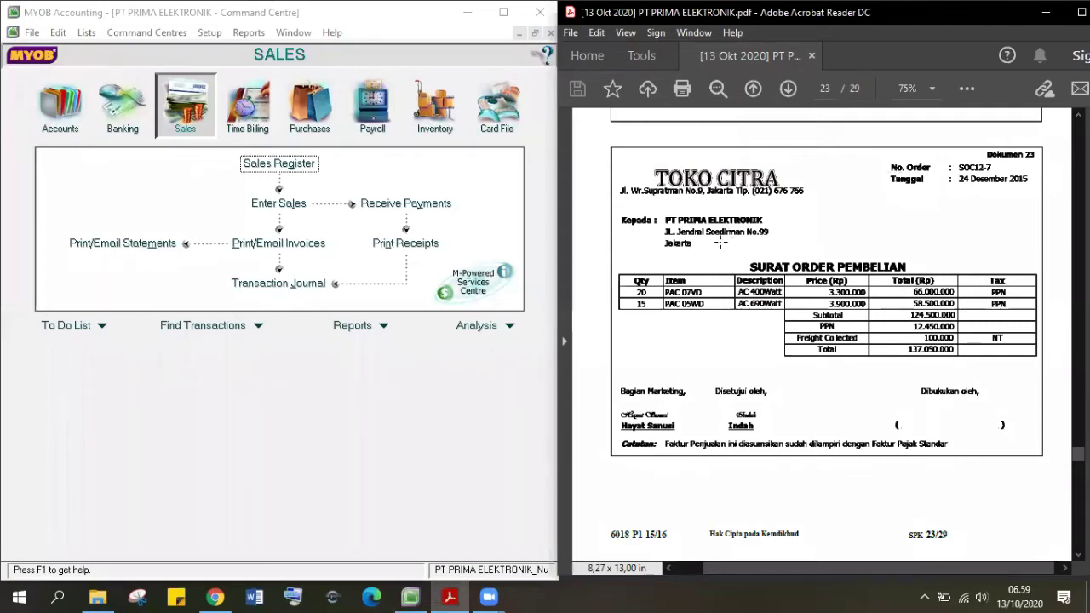
pyautogui.moveTo(722, 244); pyautogui.dragTo(957, 292)
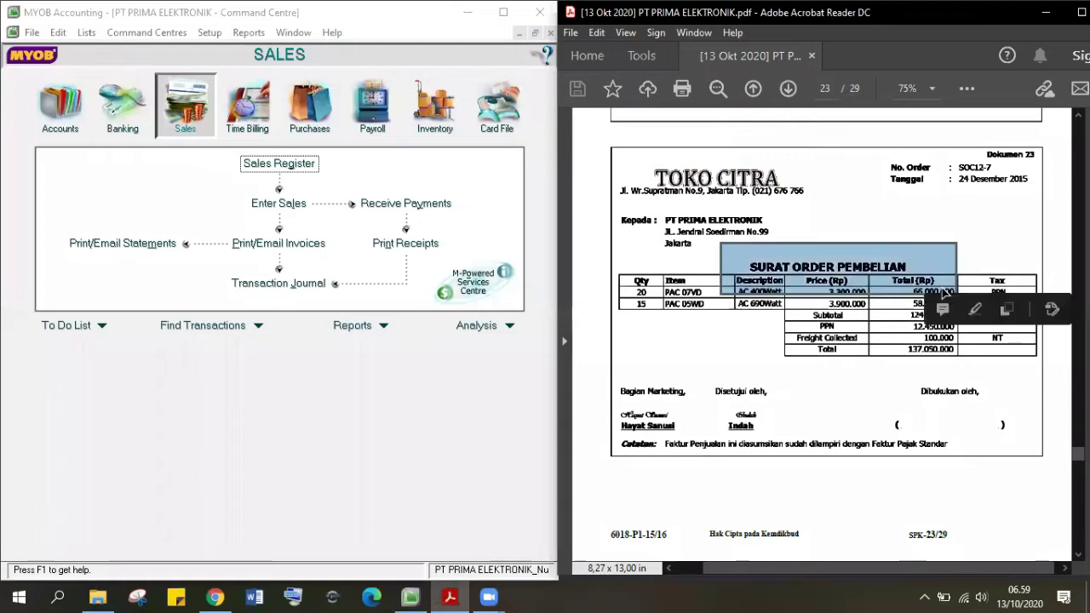
pyautogui.click(584, 166)
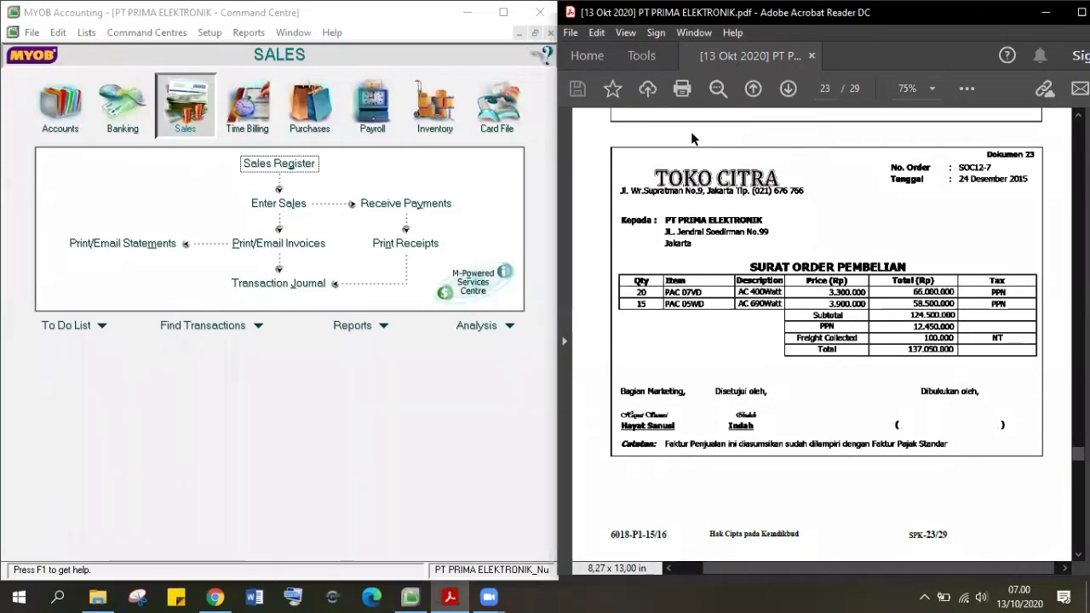
pyautogui.moveTo(611, 152); pyautogui.dragTo(840, 230)
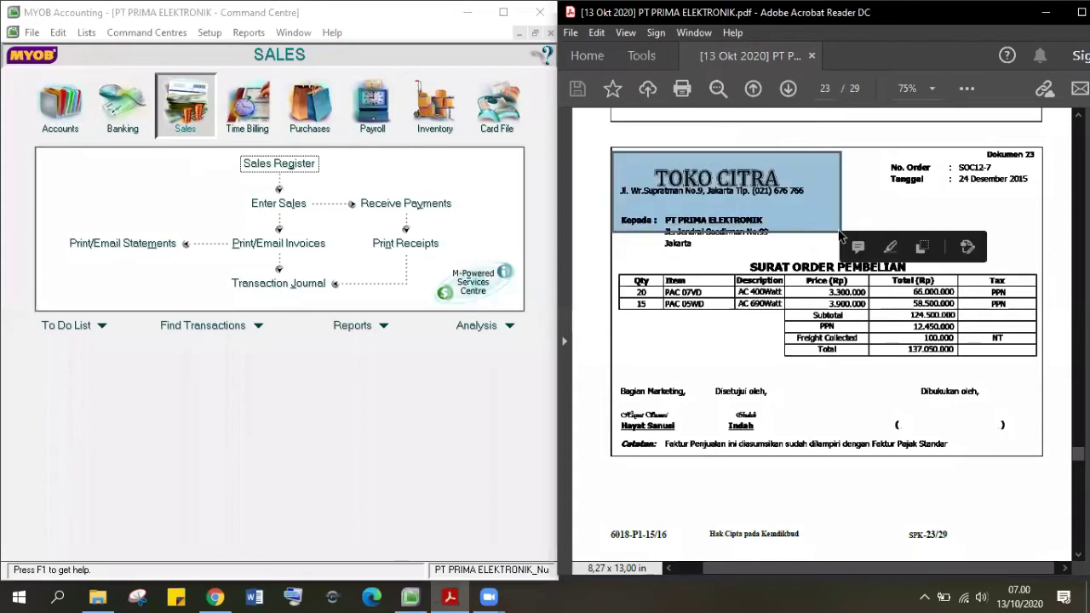
pyautogui.click(594, 164)
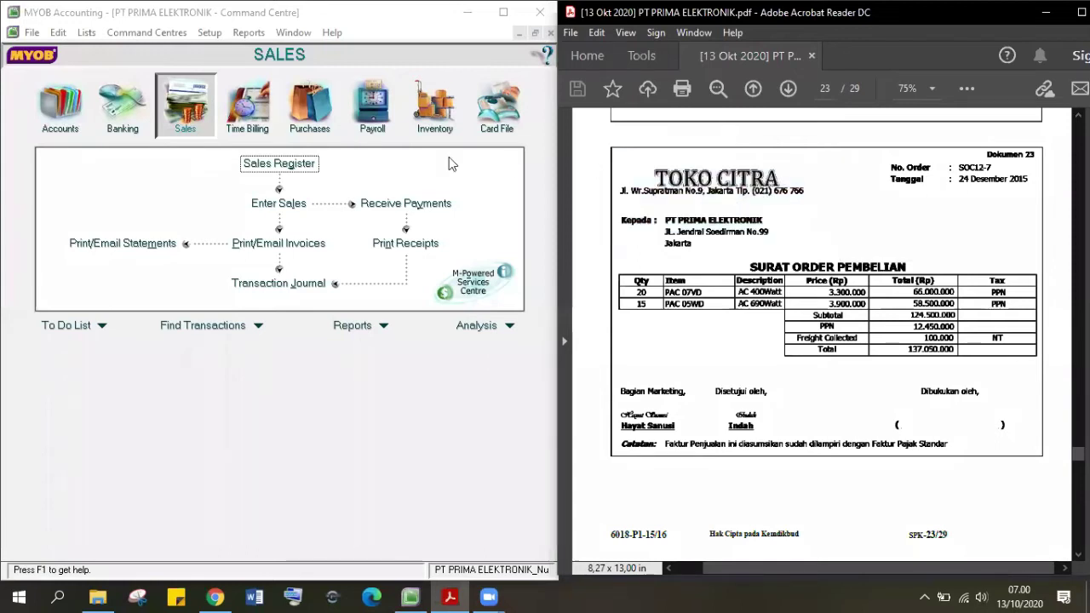
# - Start a new sale of type Order and widen the window to show the whole form including the Tax column
pyautogui.click(194, 125)
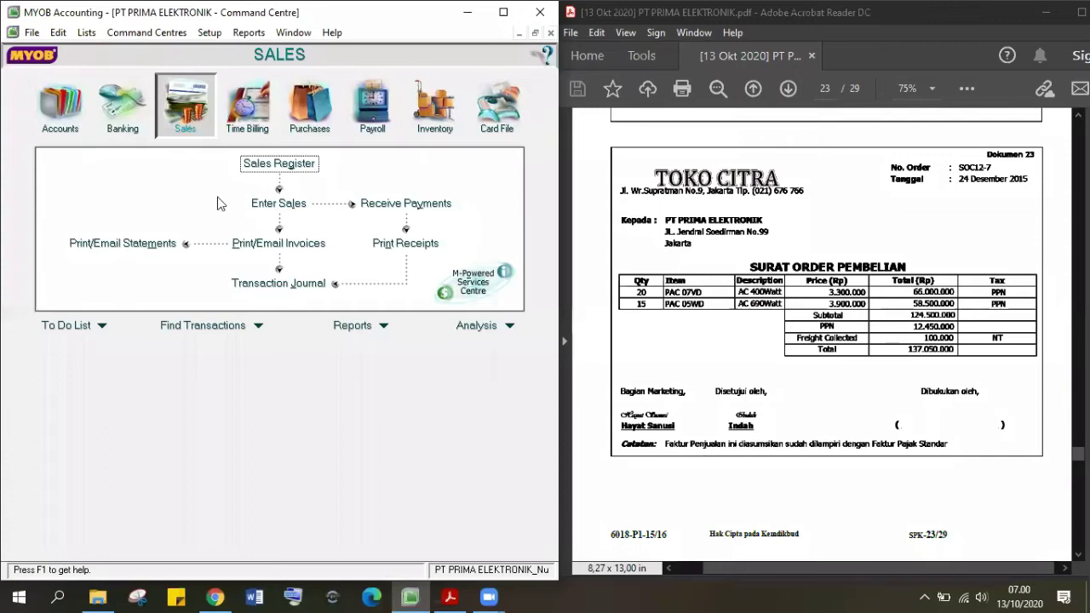
pyautogui.click(266, 203)
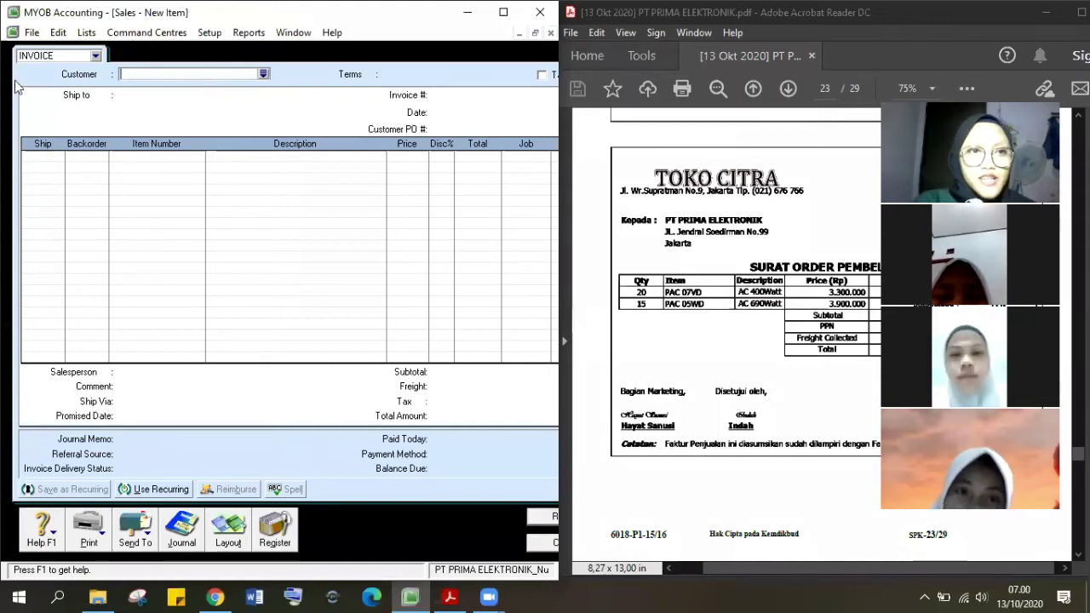
pyautogui.click(96, 57)
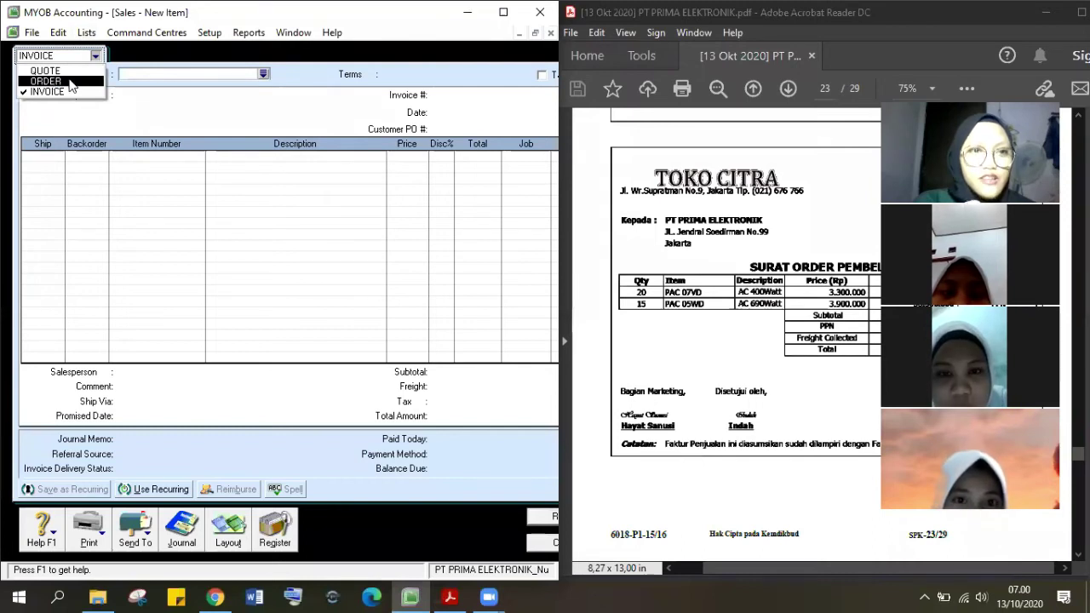
pyautogui.click(71, 82)
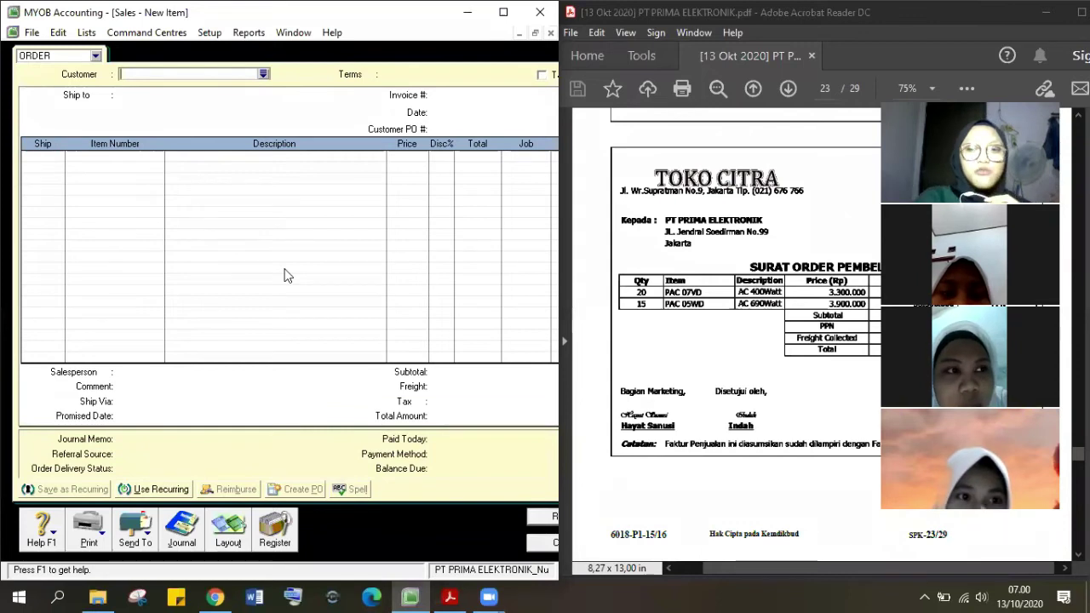
pyautogui.moveTo(350, 29); pyautogui.dragTo(343, 30)
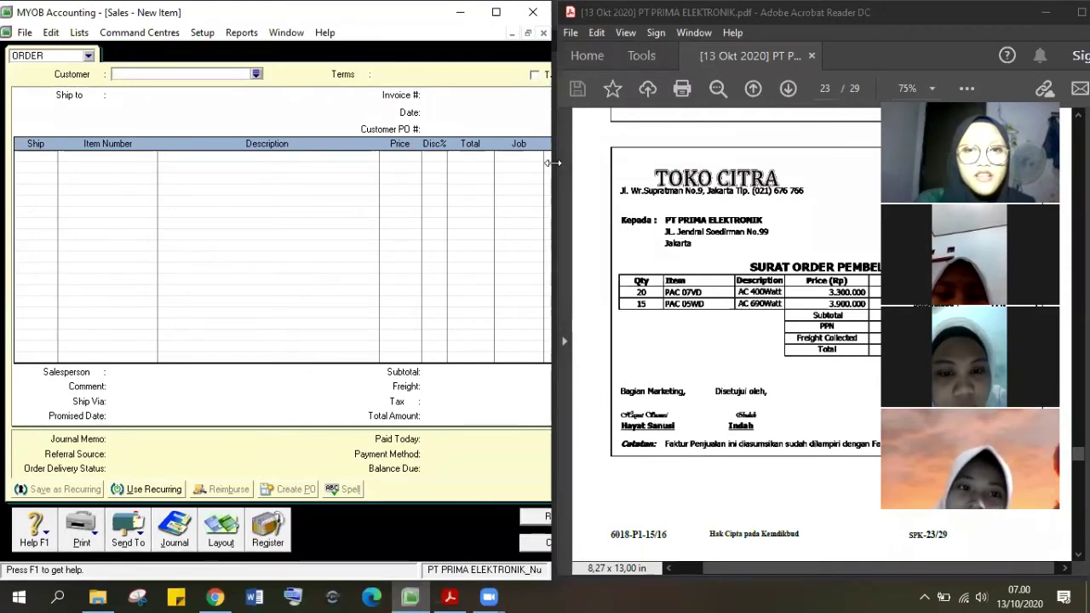
pyautogui.moveTo(553, 161); pyautogui.dragTo(617, 163)
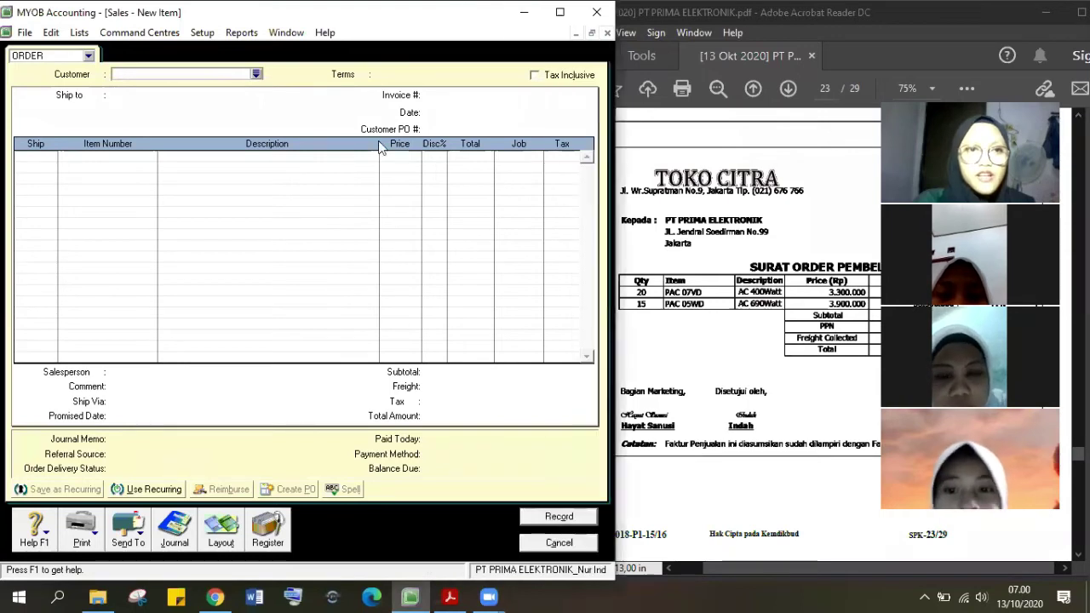
# - Choose TOKO CITRA as the customer of the sales order
pyautogui.click(255, 75)
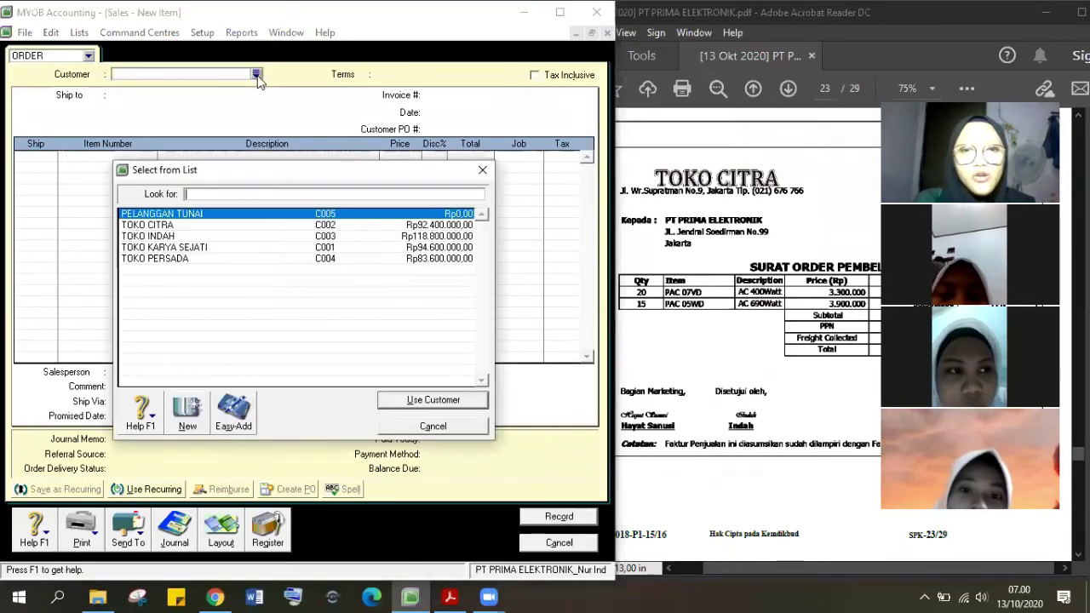
pyautogui.click(218, 226)
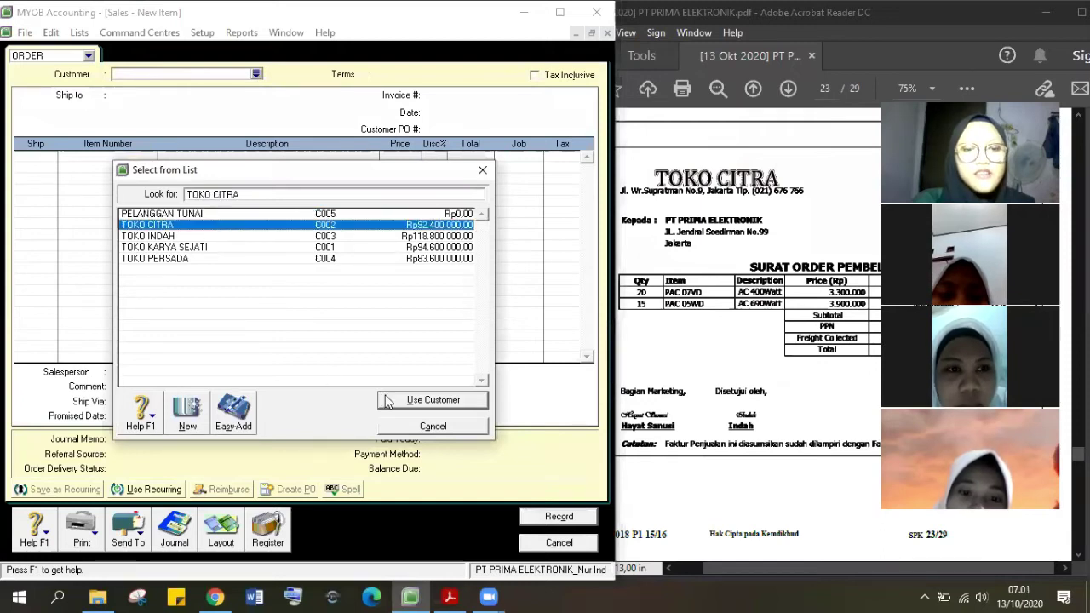
pyautogui.click(433, 401)
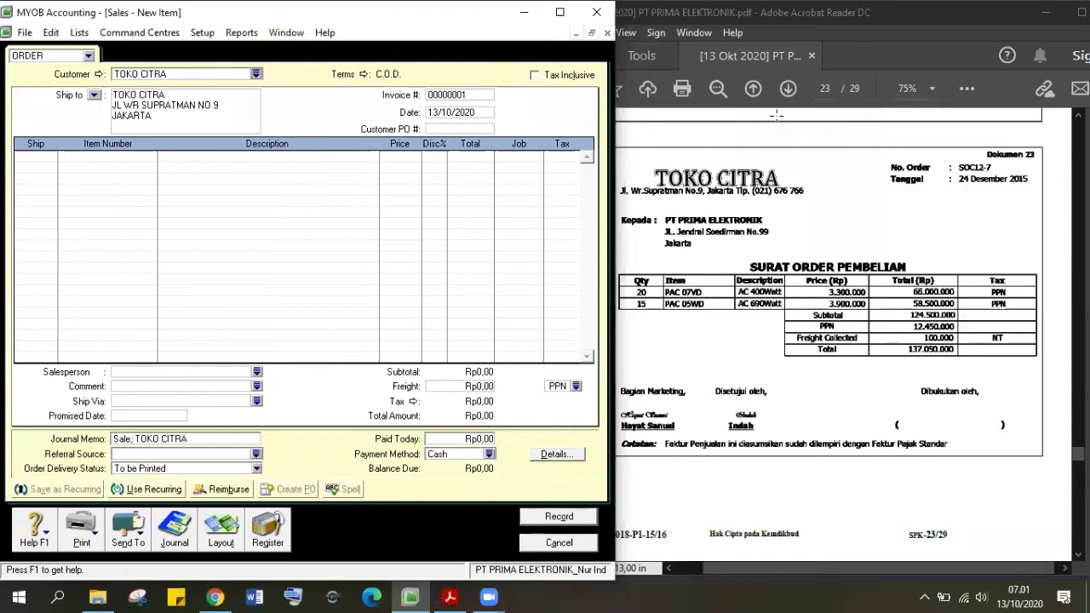
# - Look up the payment terms for sales in the PDF's accounting policies and return to the TOKO CITRA order on page 23
pyautogui.click(821, 340)
pyautogui.scroll(15, 822, 341)
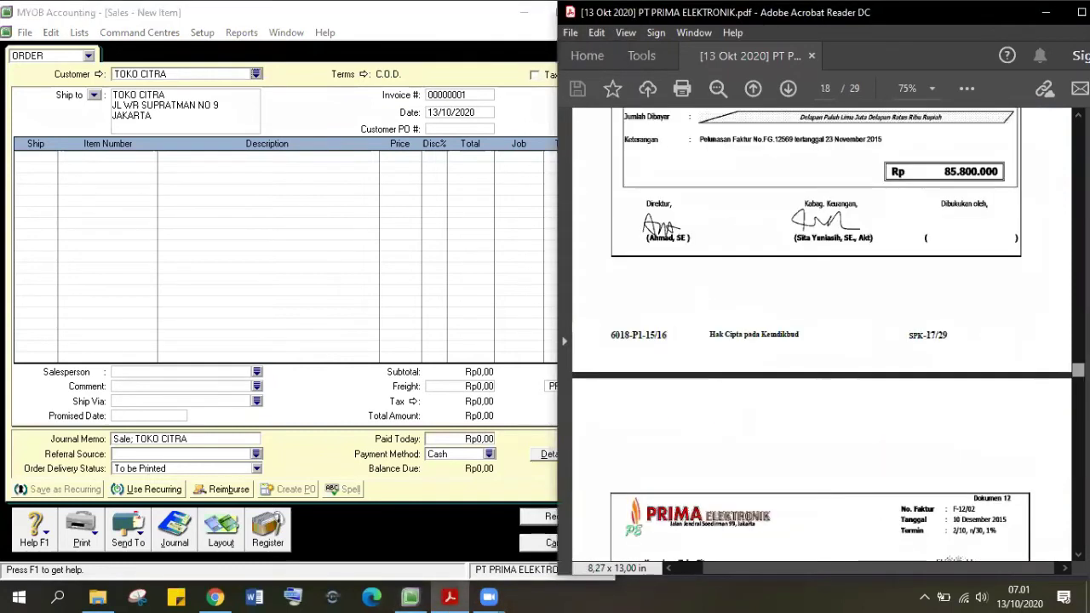
pyautogui.scroll(20, 822, 341)
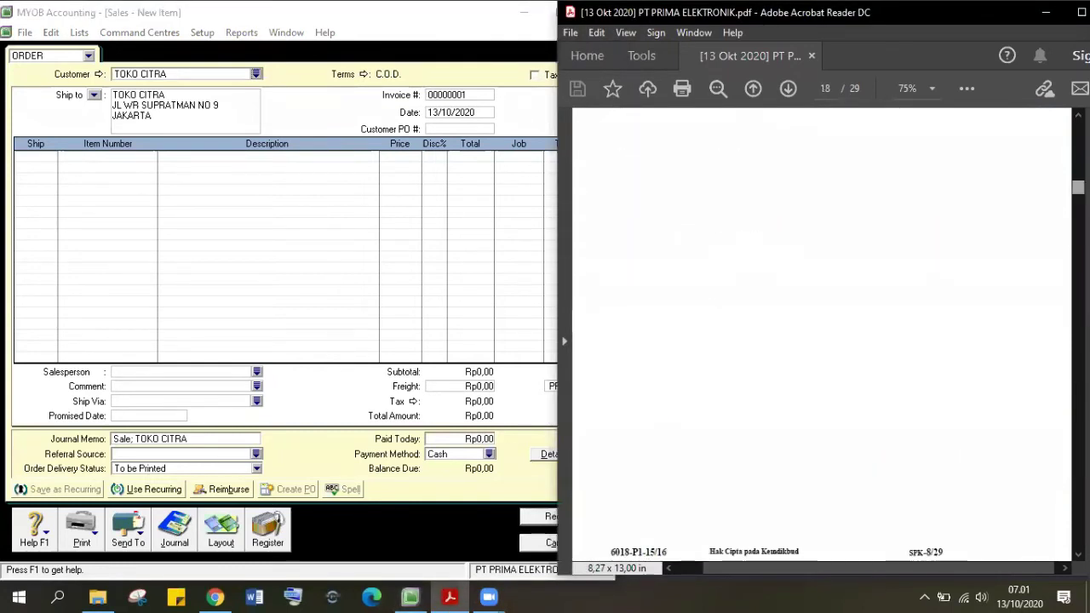
pyautogui.scroll(3, 900, 273)
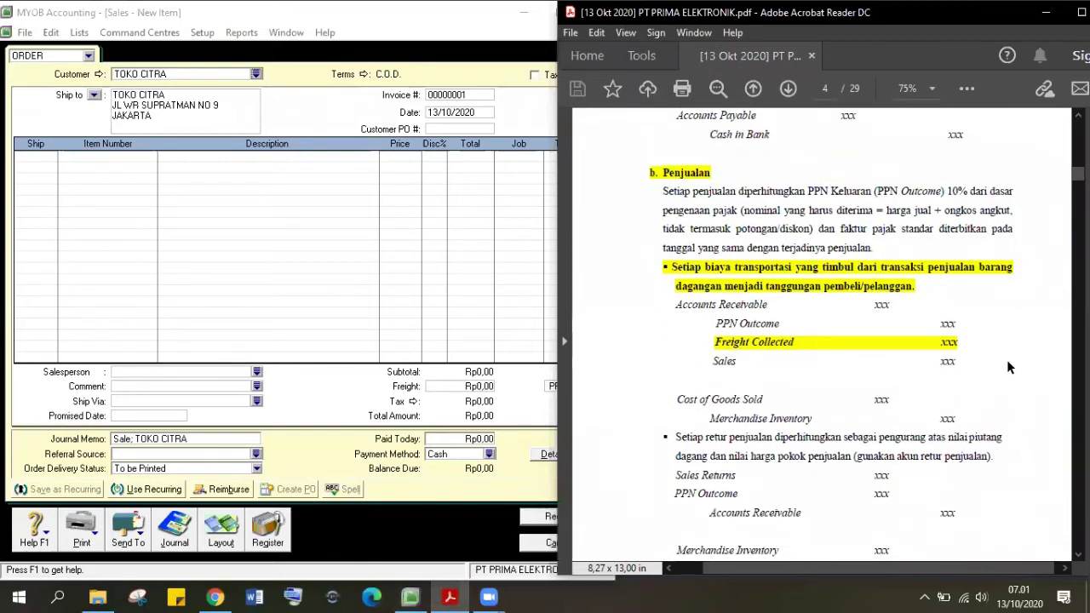
pyautogui.scroll(-9, 1008, 361)
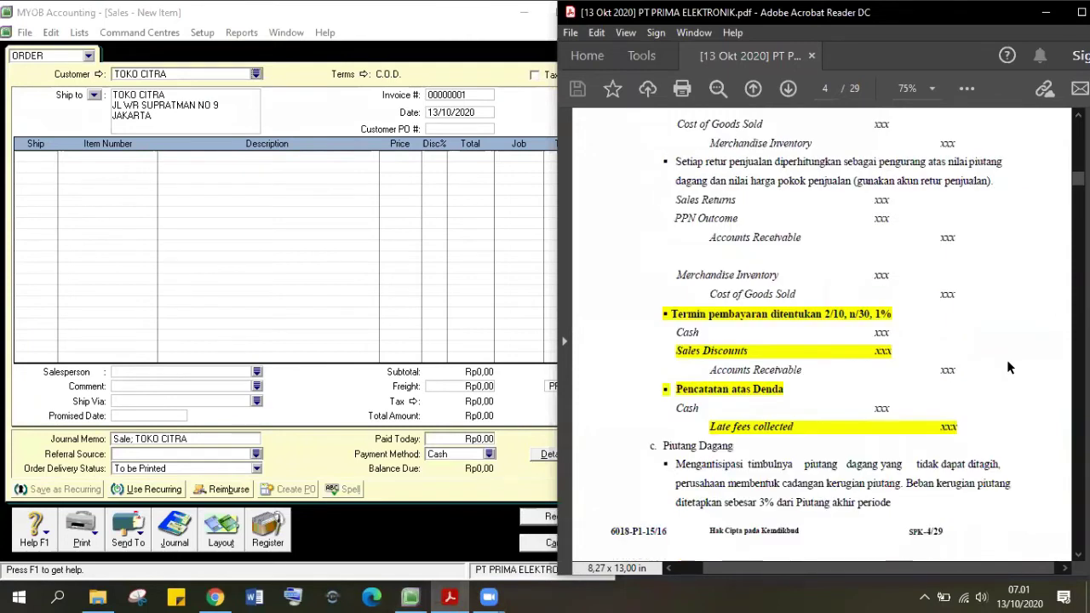
pyautogui.moveTo(670, 313); pyautogui.dragTo(892, 315)
pyautogui.moveTo(1078, 178); pyautogui.dragTo(1077, 454)
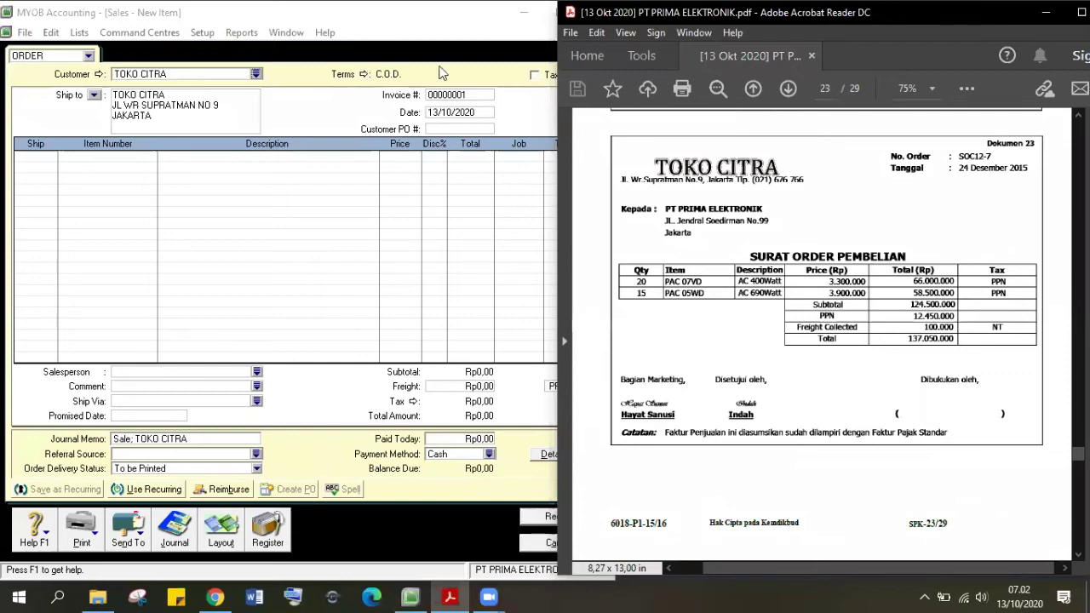
# - Set the order's credit terms to In a Given # of Days with 10 discount days and 30 balance due days
pyautogui.moveTo(555, 181); pyautogui.dragTo(620, 181)
pyautogui.click(364, 75)
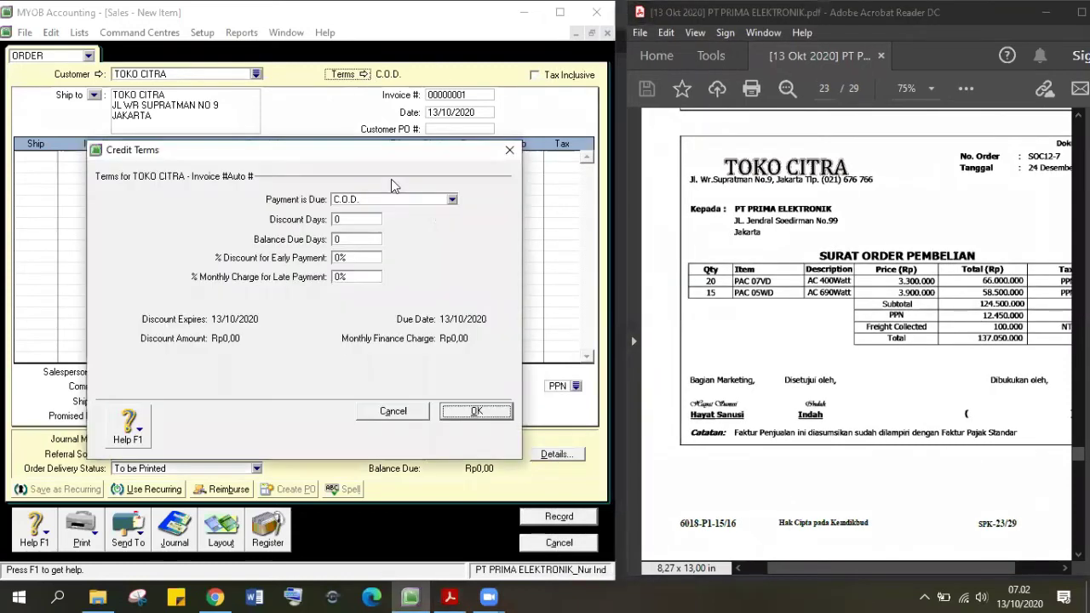
pyautogui.click(451, 199)
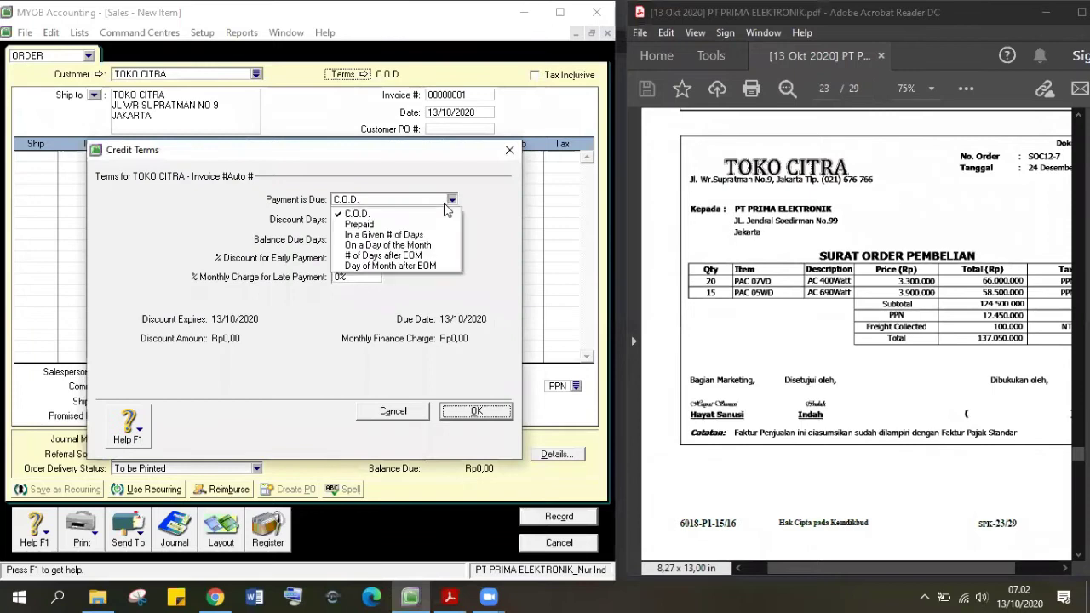
pyautogui.click(415, 235)
pyautogui.click(347, 218)
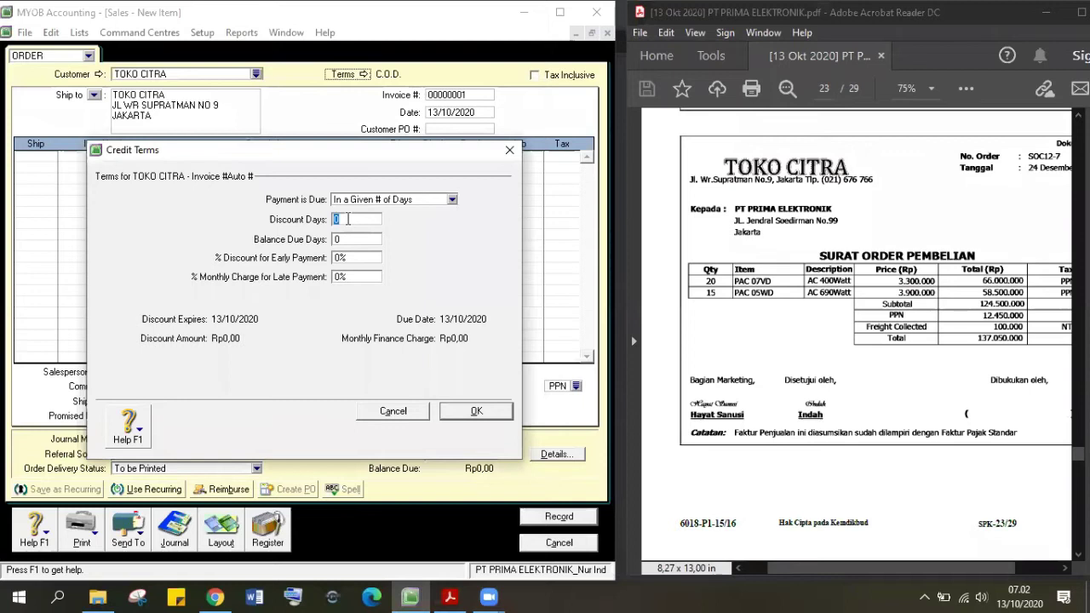
pyautogui.write('10')
pyautogui.click(353, 239)
pyautogui.write('3')
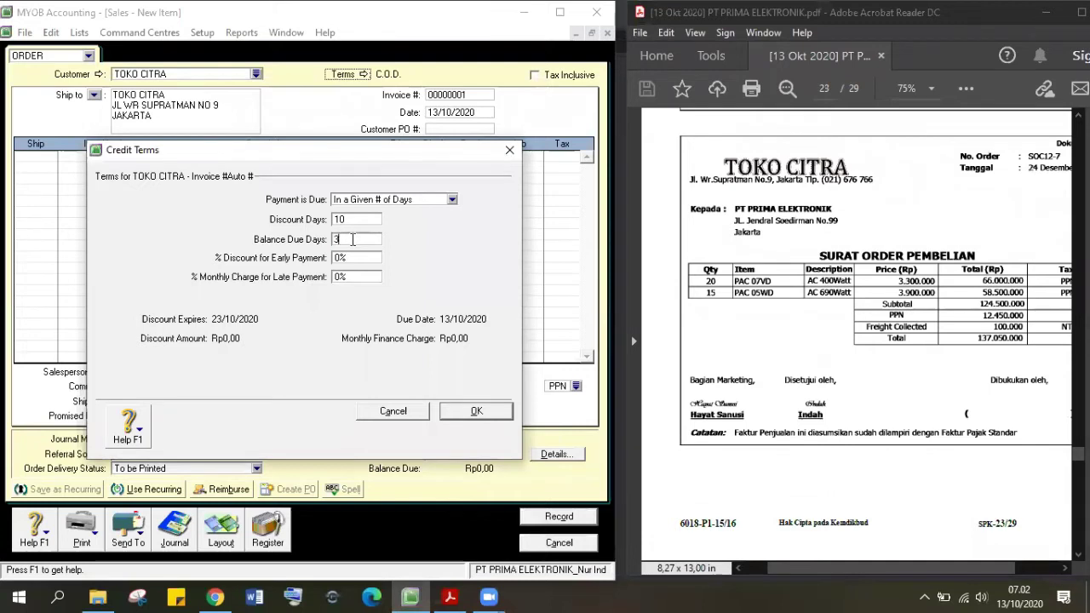
pyautogui.write('0')
# - Set the early payment discount to 2% and the monthly late payment charge to 1%, and accept the credit terms
pyautogui.click(367, 259)
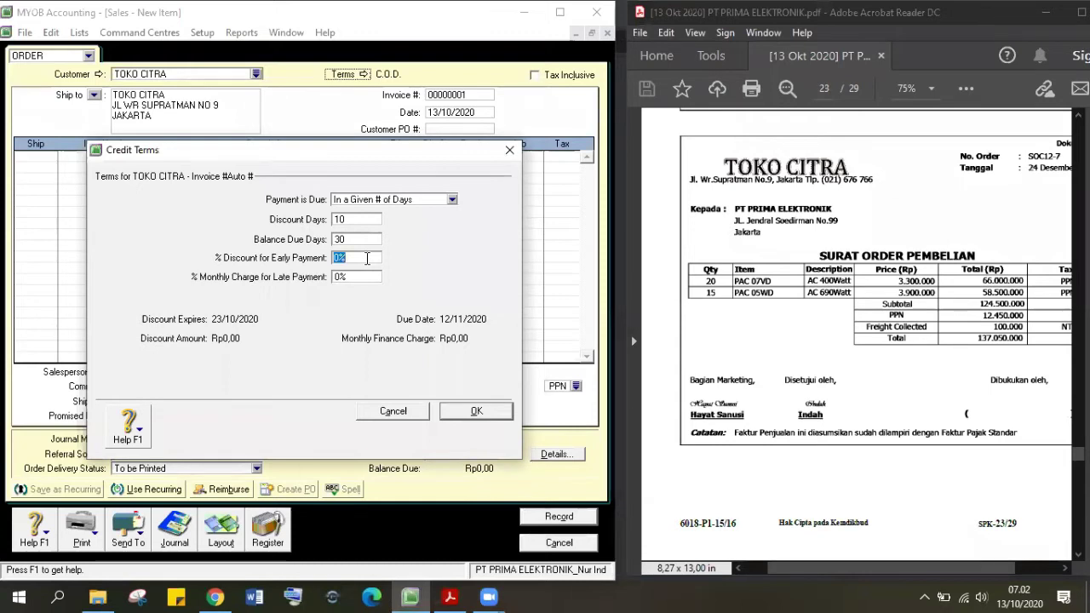
pyautogui.write('2')
pyautogui.press('Tab')
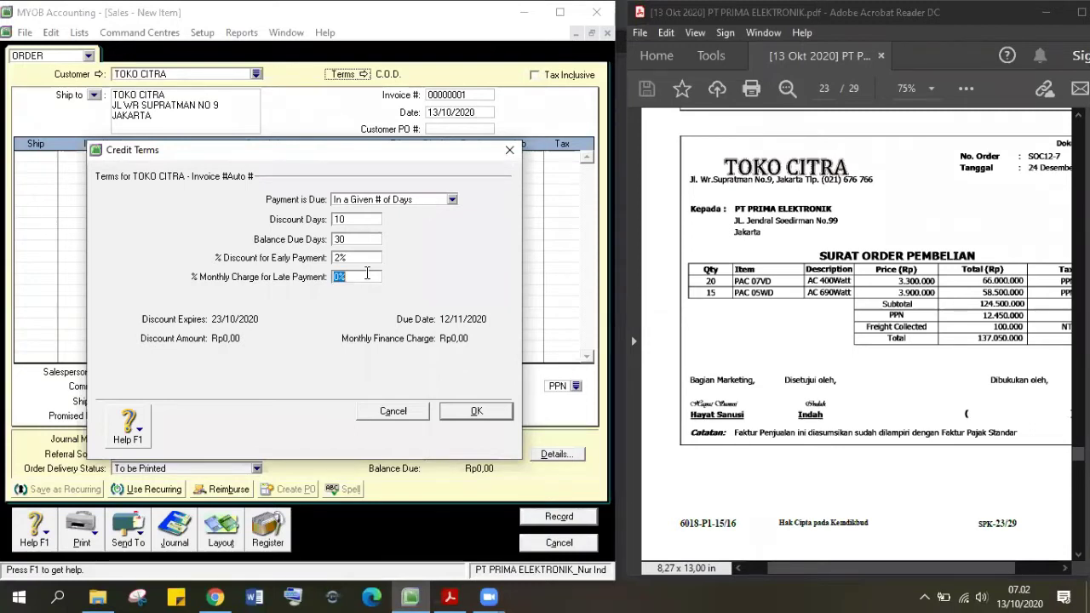
pyautogui.write('1')
pyautogui.click(473, 413)
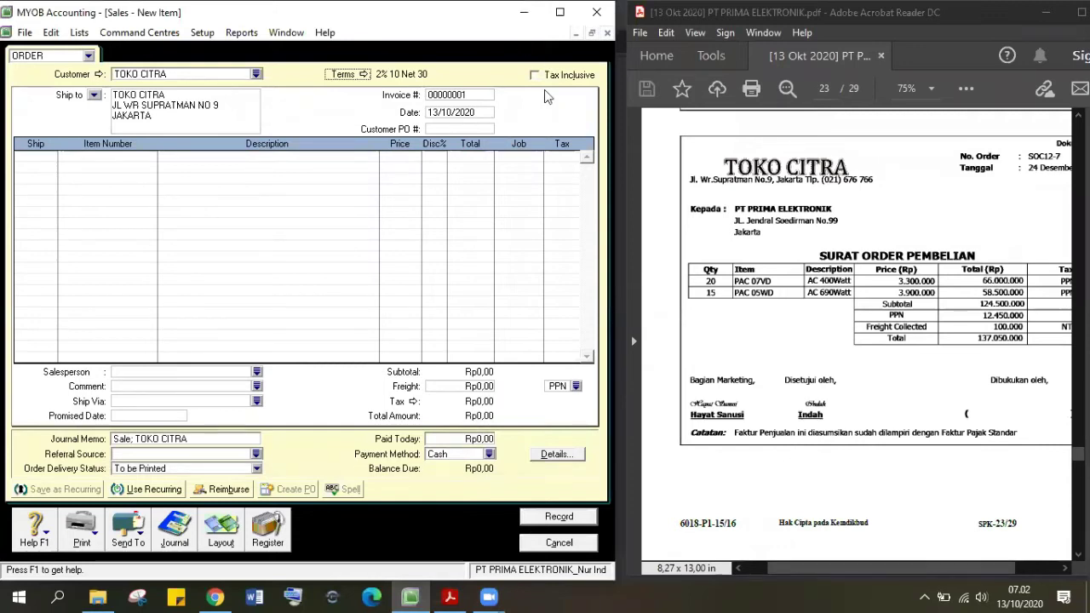
# - Fill in the Customer PO number with the order number given on the purchase order document
pyautogui.click(460, 127)
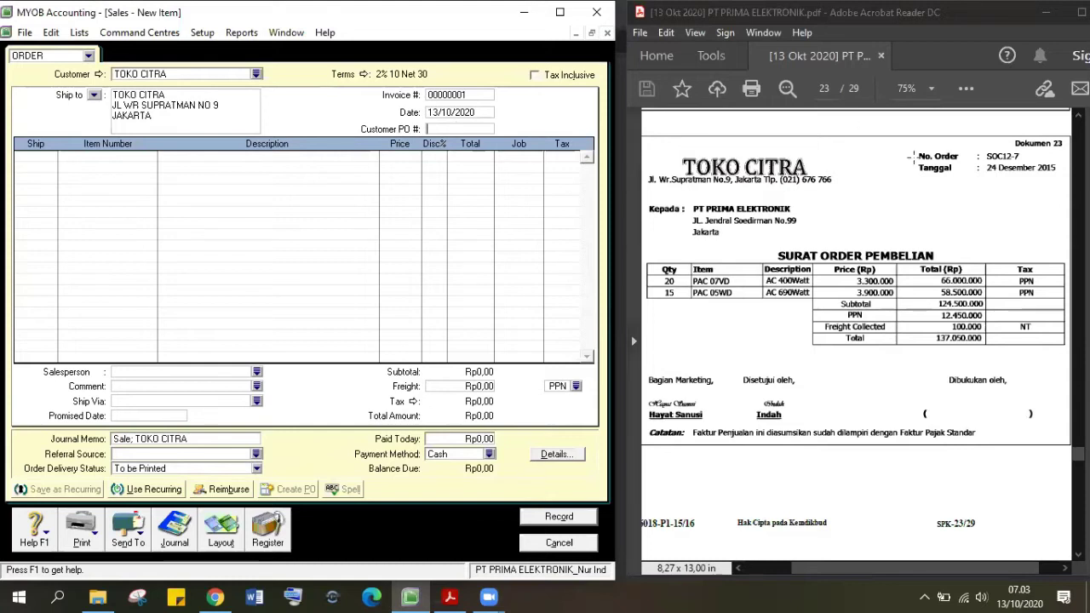
pyautogui.moveTo(915, 154); pyautogui.dragTo(1044, 167)
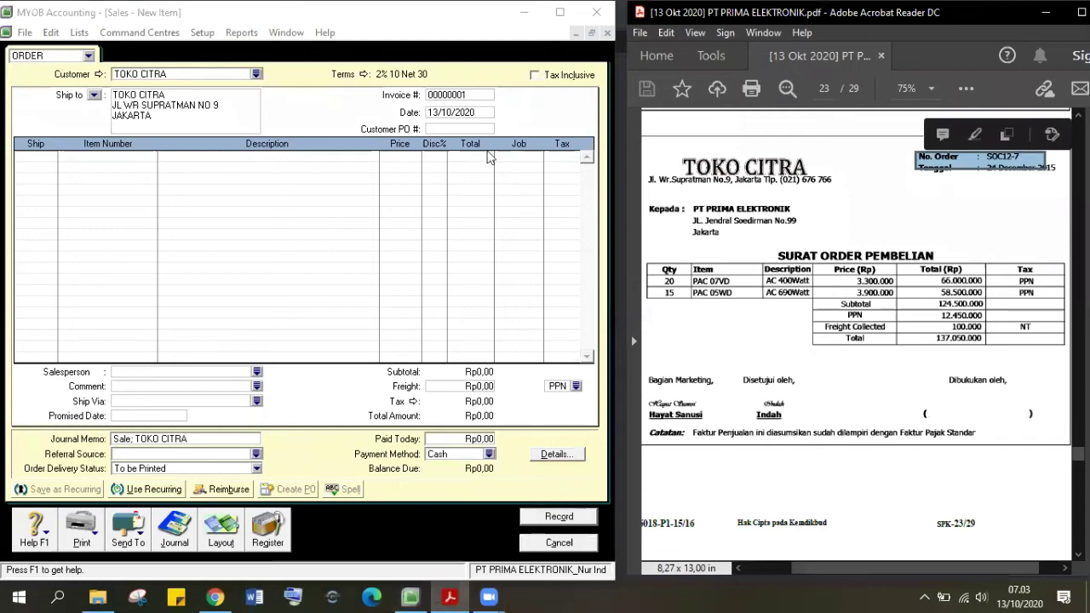
pyautogui.click(464, 128)
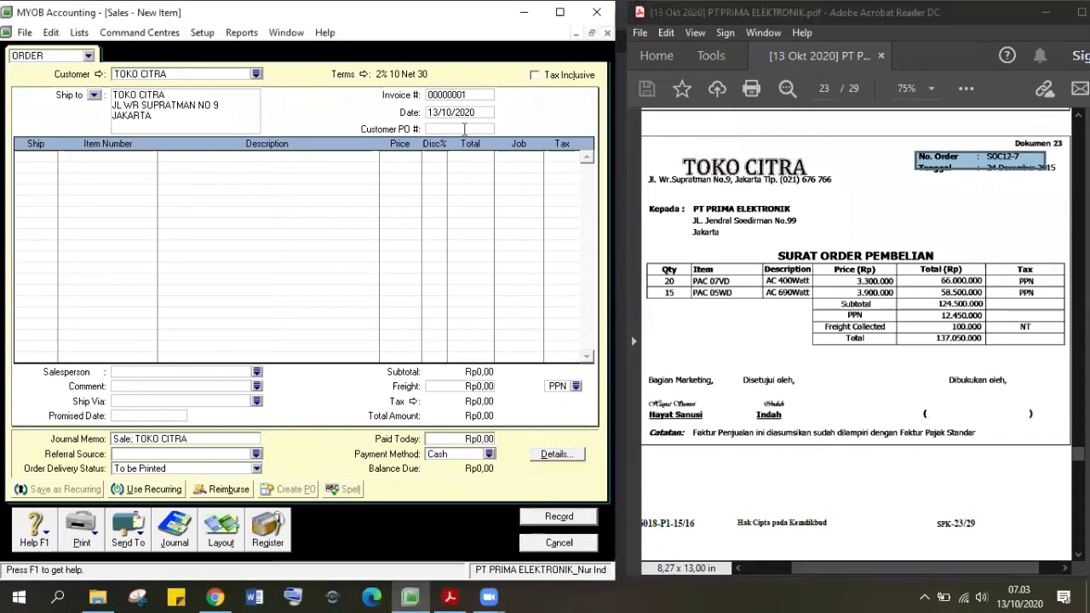
pyautogui.write('sOC1')
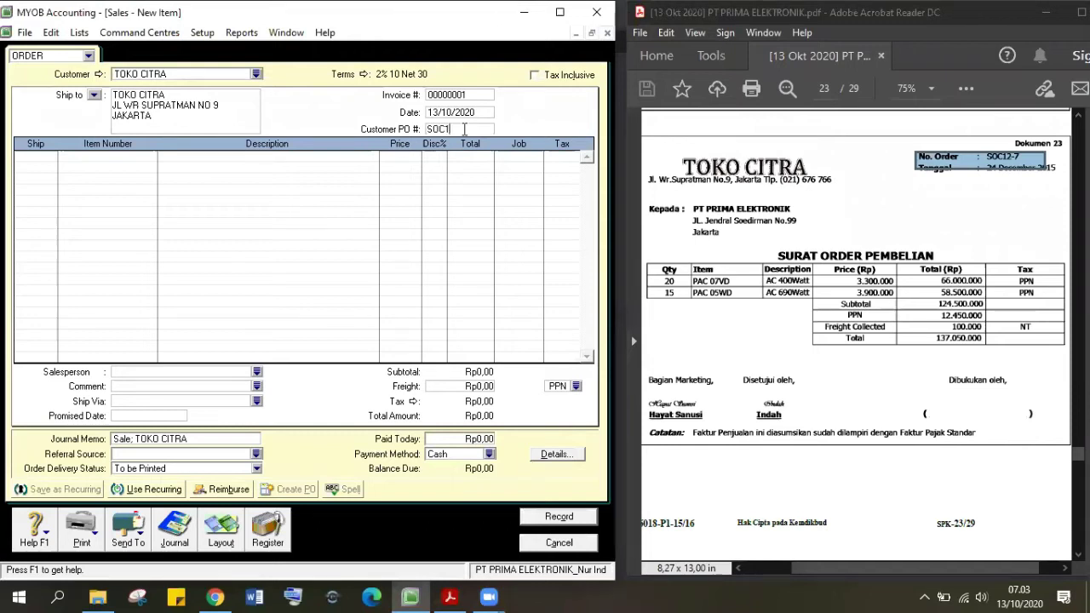
pyautogui.write('2-7')
# - Set the sales order's date to 24/12/2015, matching the date on the purchase order document
pyautogui.click(481, 118)
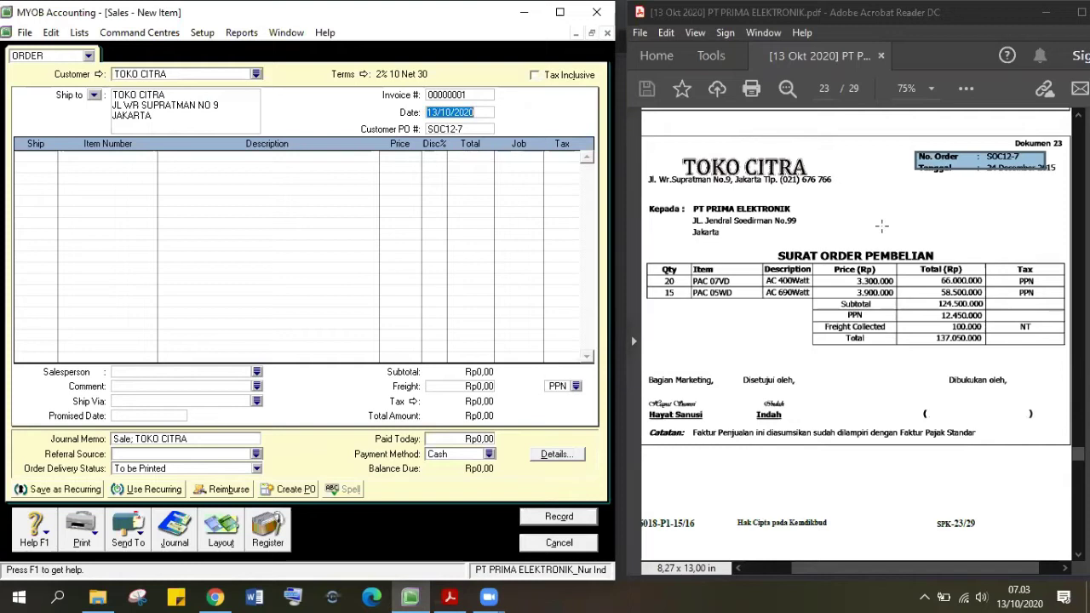
pyautogui.click(908, 172)
pyautogui.click(1063, 175)
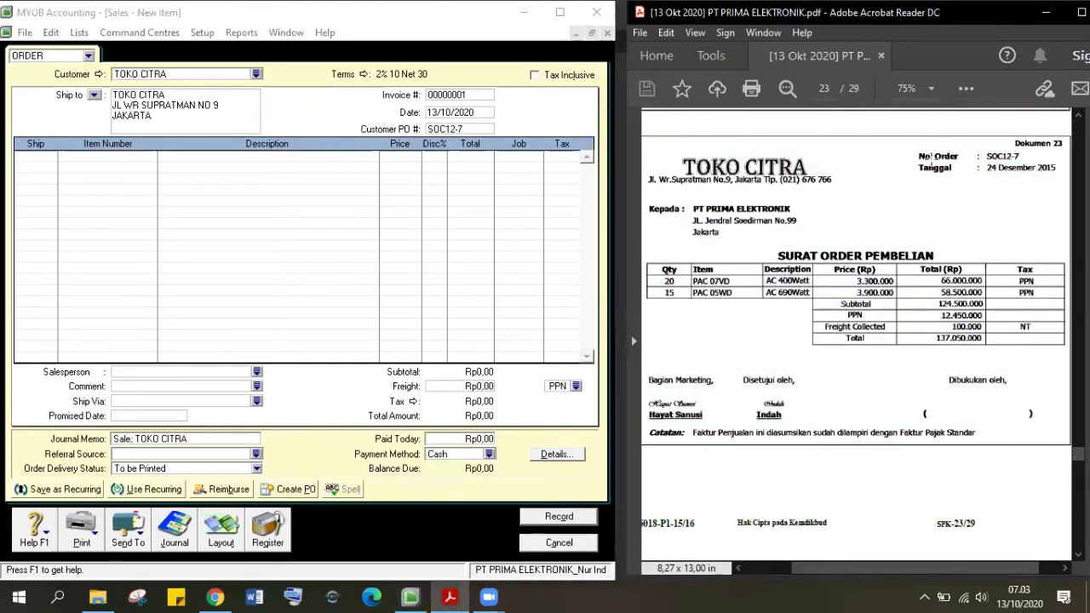
pyautogui.moveTo(909, 159); pyautogui.dragTo(1069, 183)
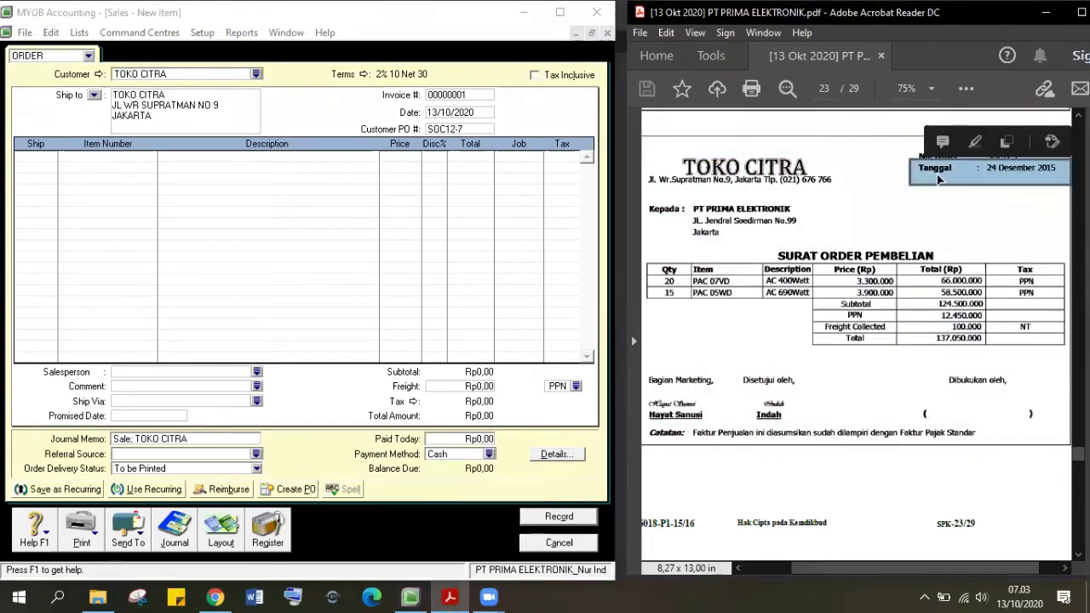
pyautogui.click(480, 111)
pyautogui.press('BackSpace')
pyautogui.press('BackSpace')
pyautogui.press('BackSpace')
pyautogui.press('BackSpace')
pyautogui.press('BackSpace')
pyautogui.press('BackSpace')
pyautogui.press('BackSpace')
pyautogui.press('BackSpace')
pyautogui.press('BackSpace')
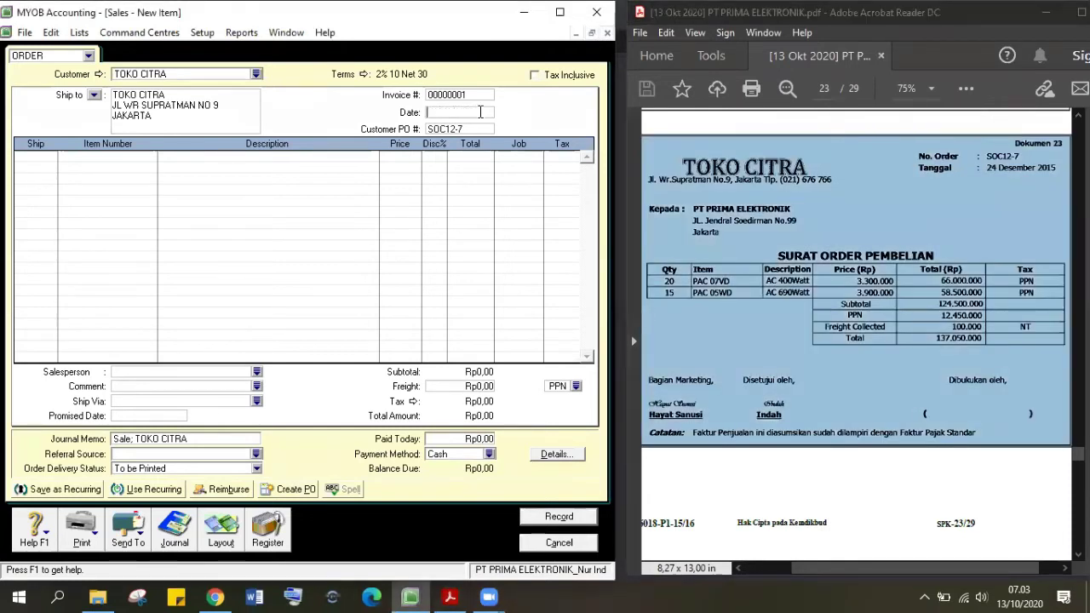
pyautogui.write('24/12/2015')
pyautogui.press('Tab')
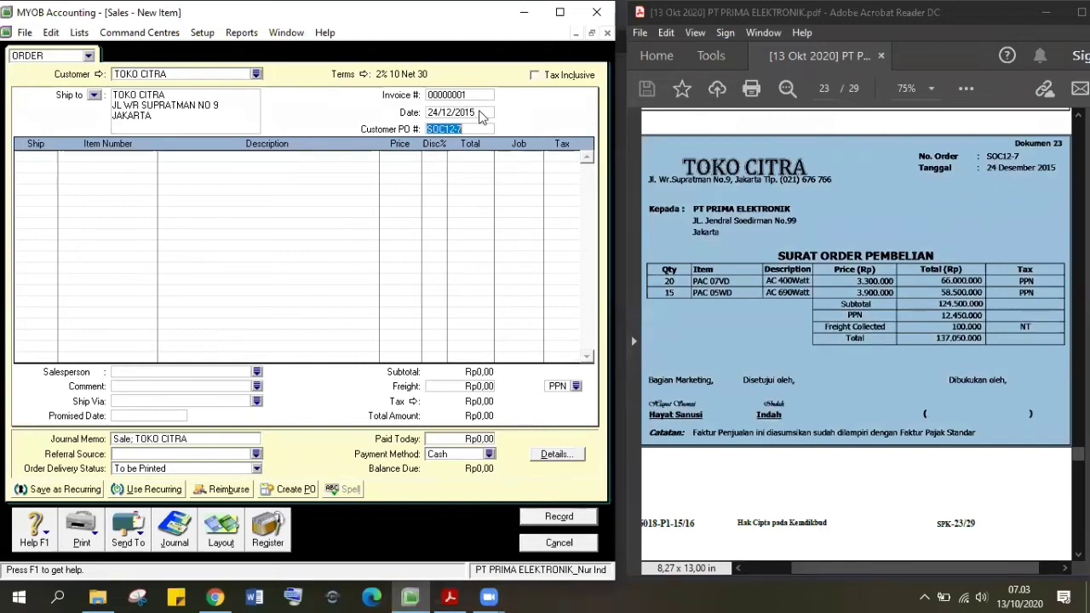
# - Enter a ship quantity of 20 on the first order line, as given in the purchase order document
pyautogui.press('Tab')
pyautogui.click(715, 129)
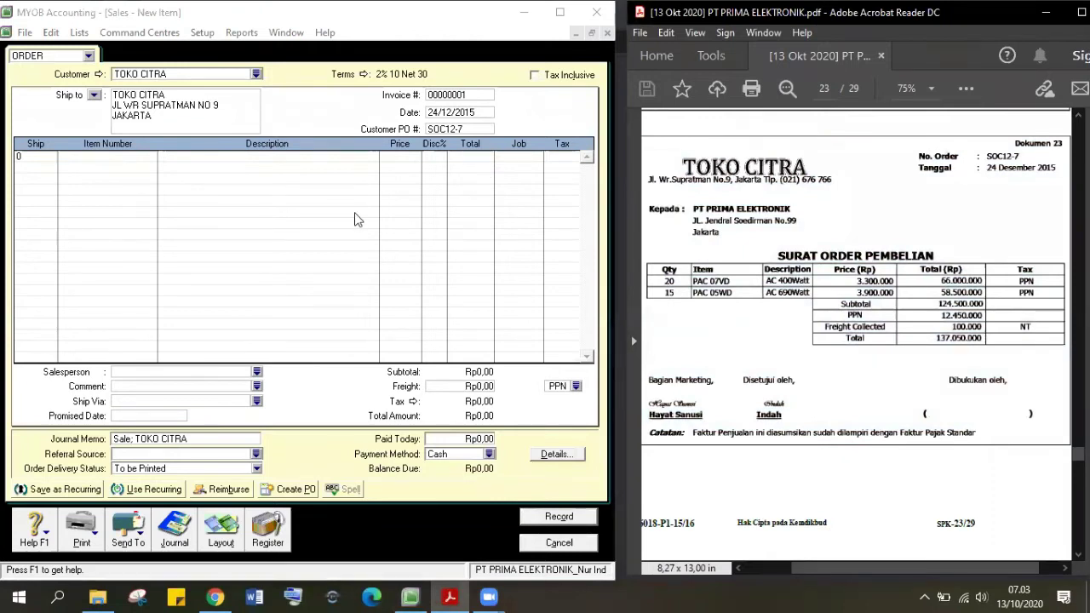
pyautogui.click(47, 159)
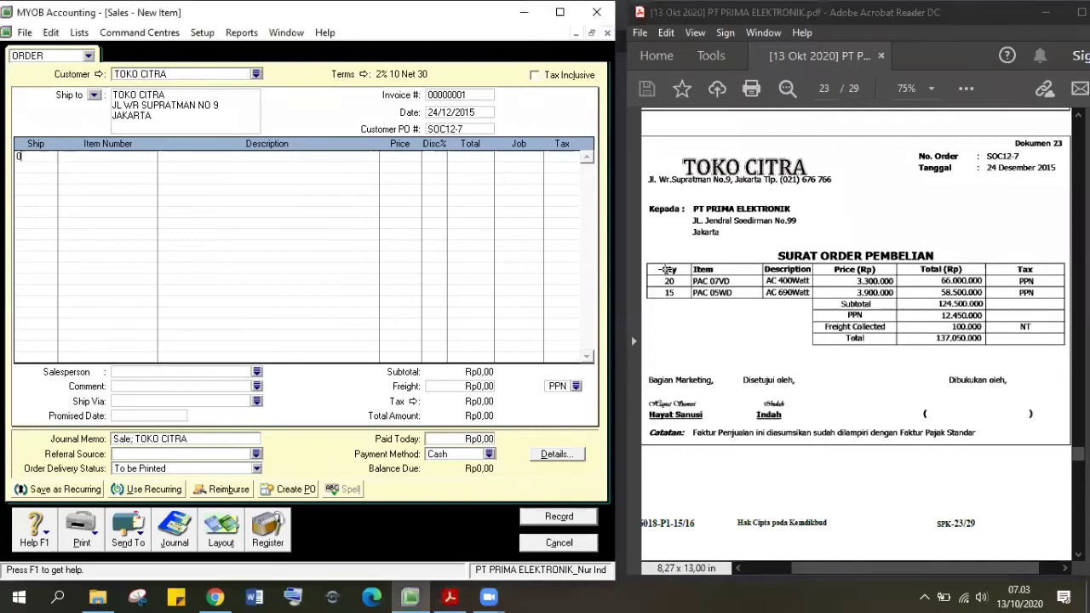
pyautogui.moveTo(657, 279); pyautogui.dragTo(831, 287)
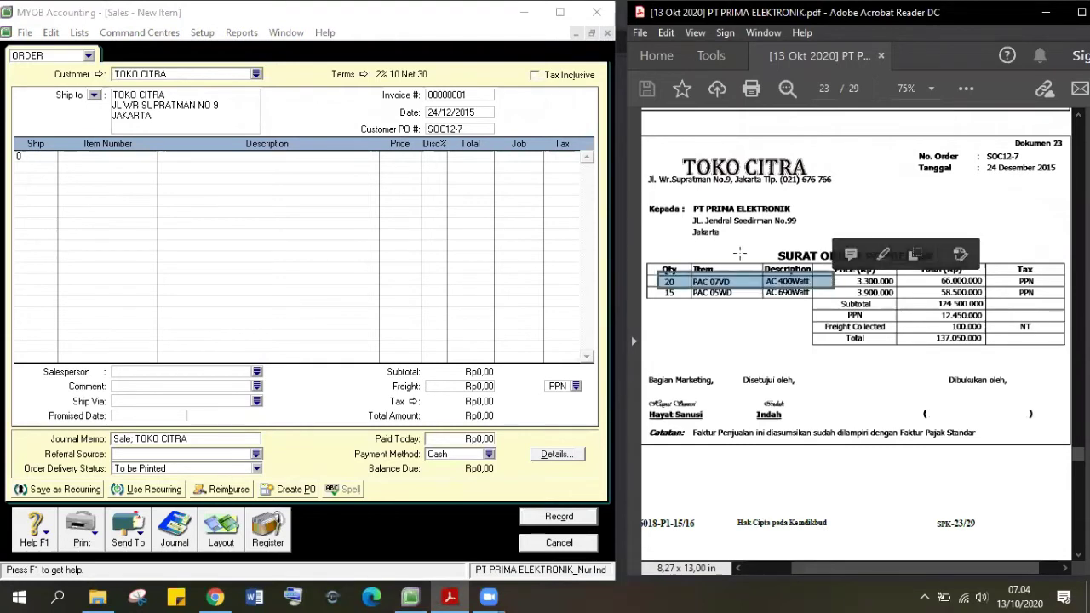
pyautogui.hotkey('ctrl', 'a')
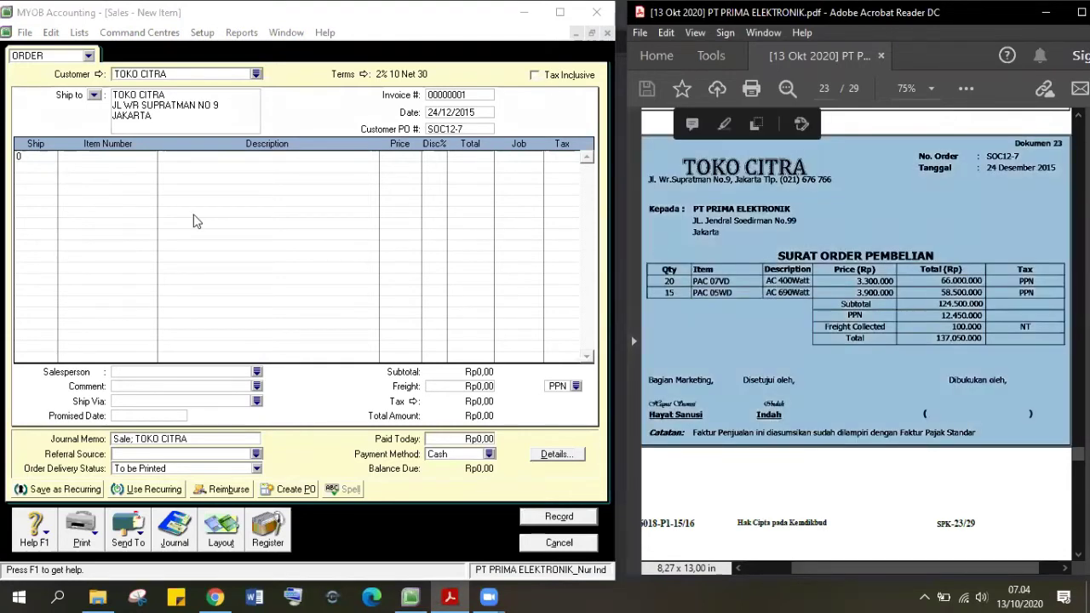
pyautogui.click(40, 156)
pyautogui.press('BackSpace')
pyautogui.write('20')
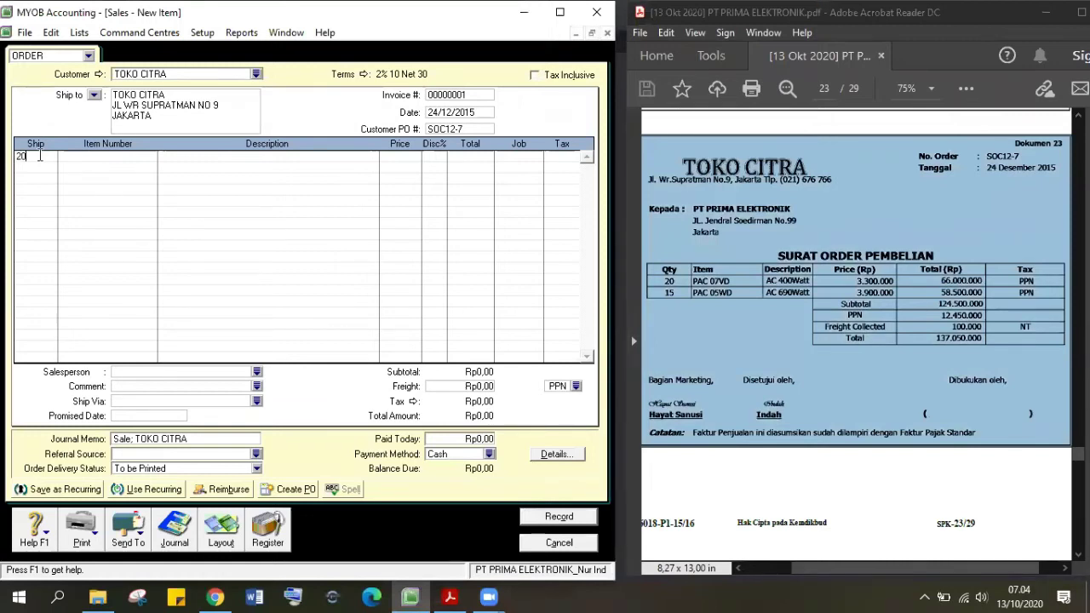
# - Choose PAC 07VD (AC 400WATT) from the item list for the first order line
pyautogui.press('Tab')
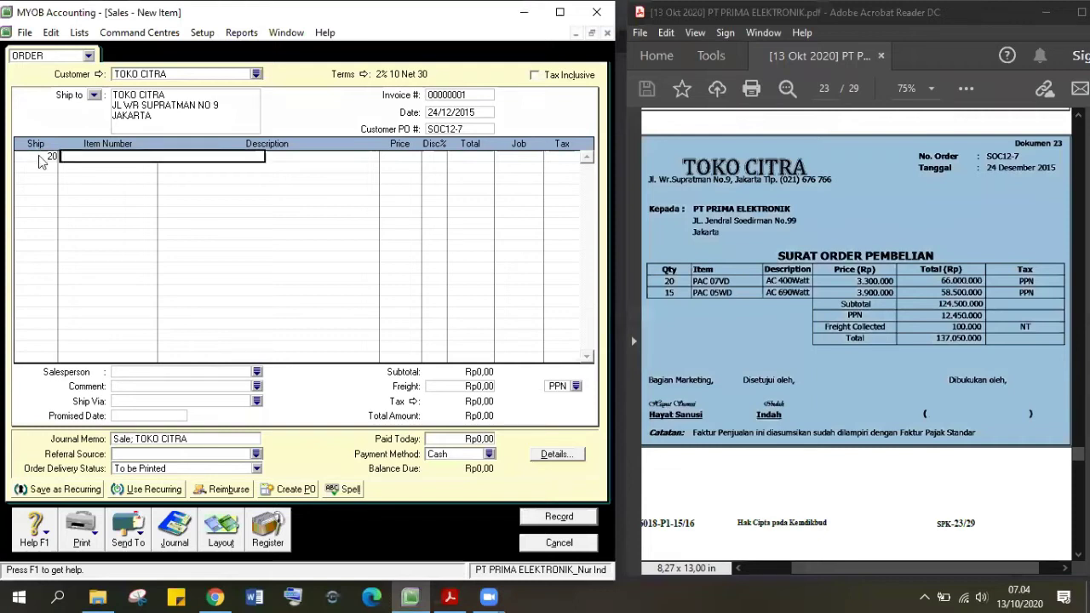
pyautogui.press('Tab')
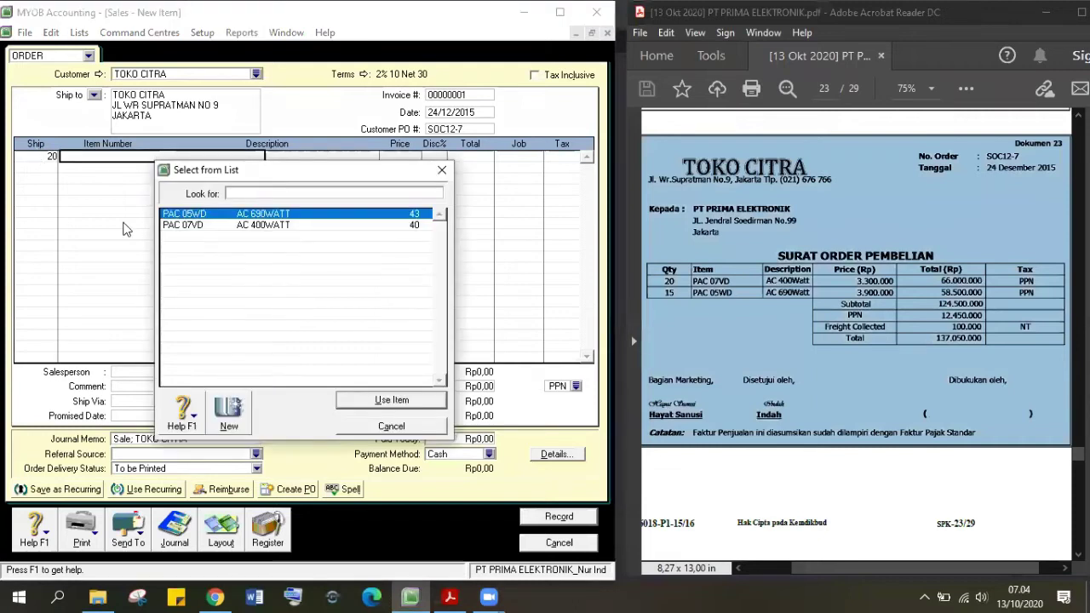
pyautogui.click(304, 225)
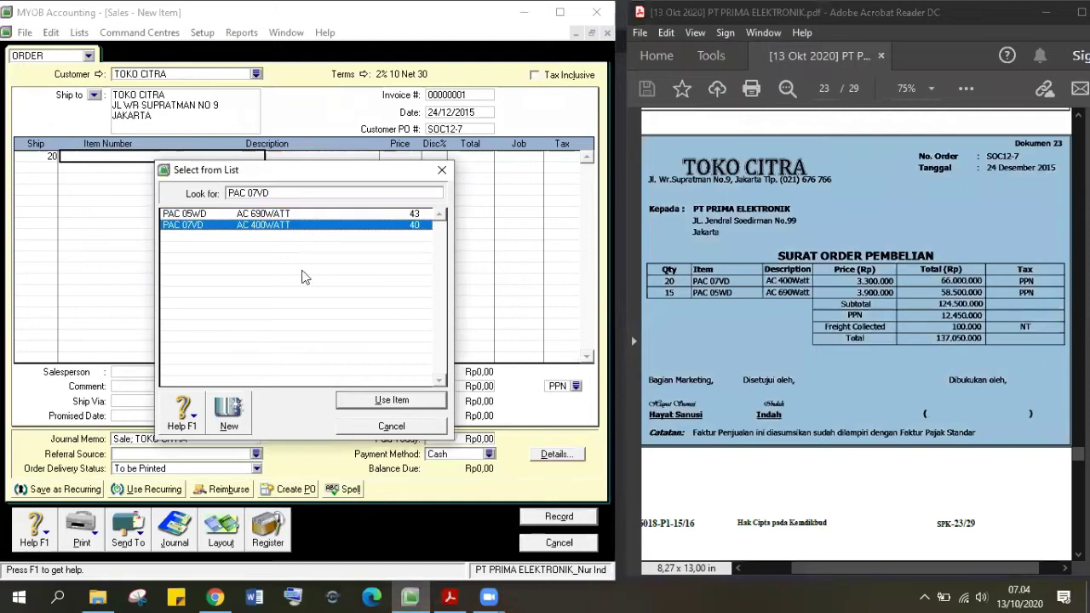
pyautogui.click(368, 402)
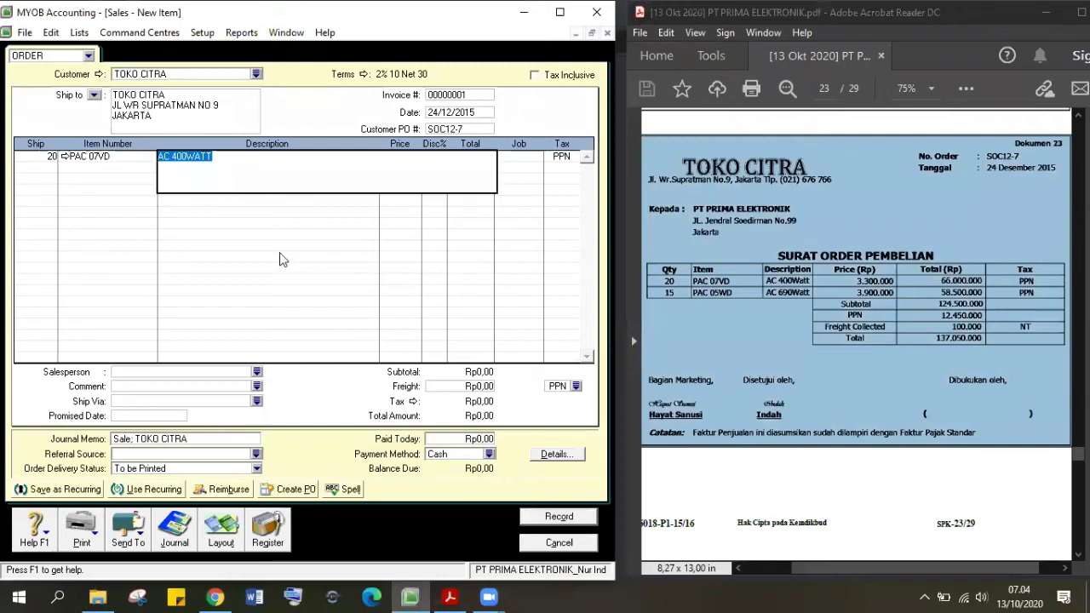
# - Set the price of the PAC 07VD line to 3300000 and check the tax codes in the purchase order document
pyautogui.press('Tab')
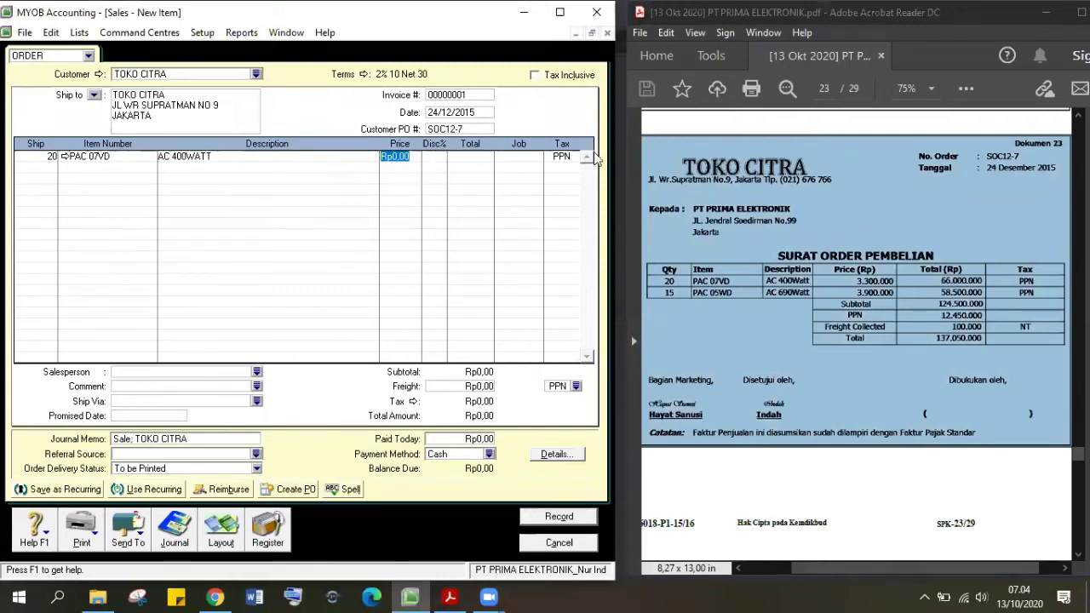
pyautogui.click(765, 211)
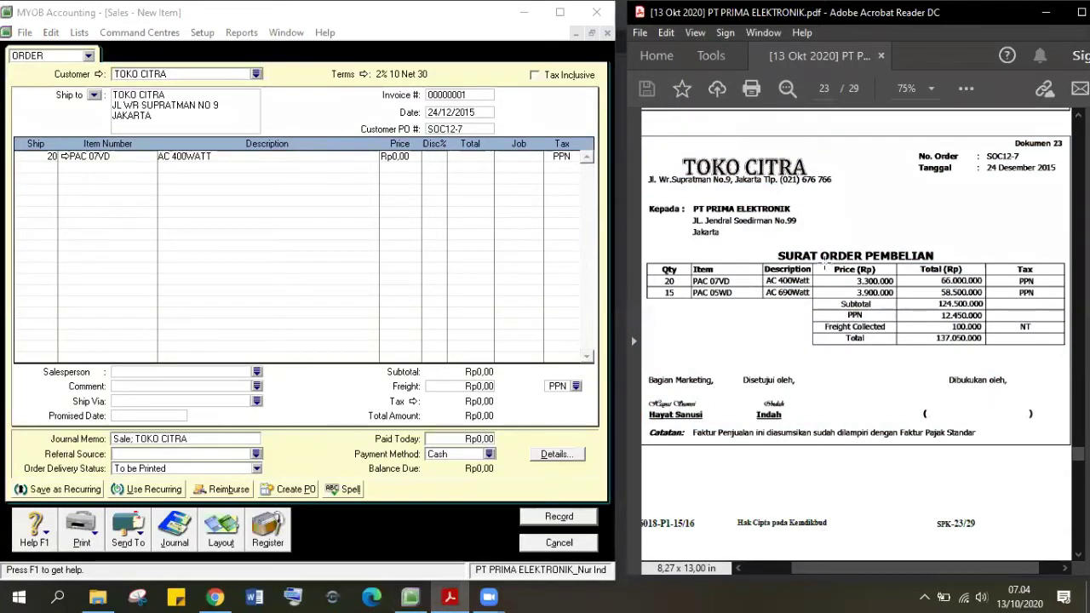
pyautogui.moveTo(826, 264); pyautogui.dragTo(903, 287)
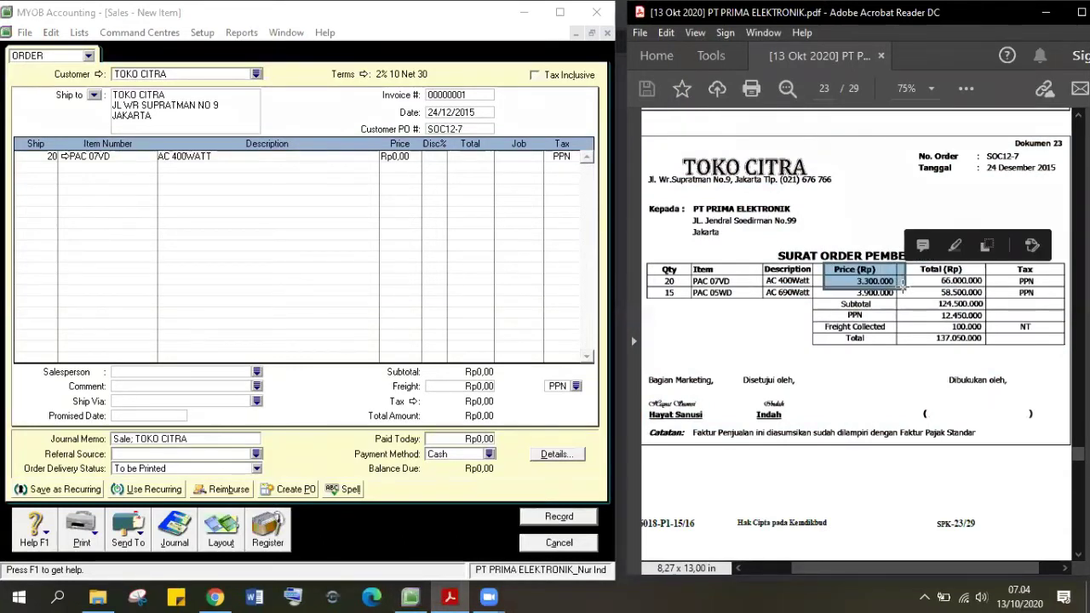
pyautogui.click(416, 157)
pyautogui.write('3300000')
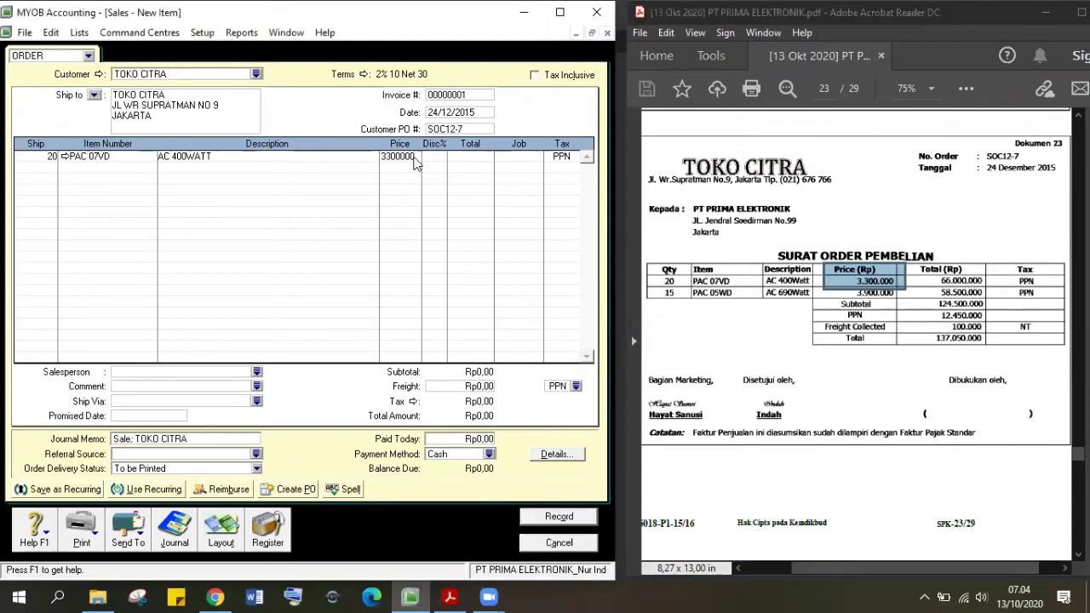
pyautogui.press('Return')
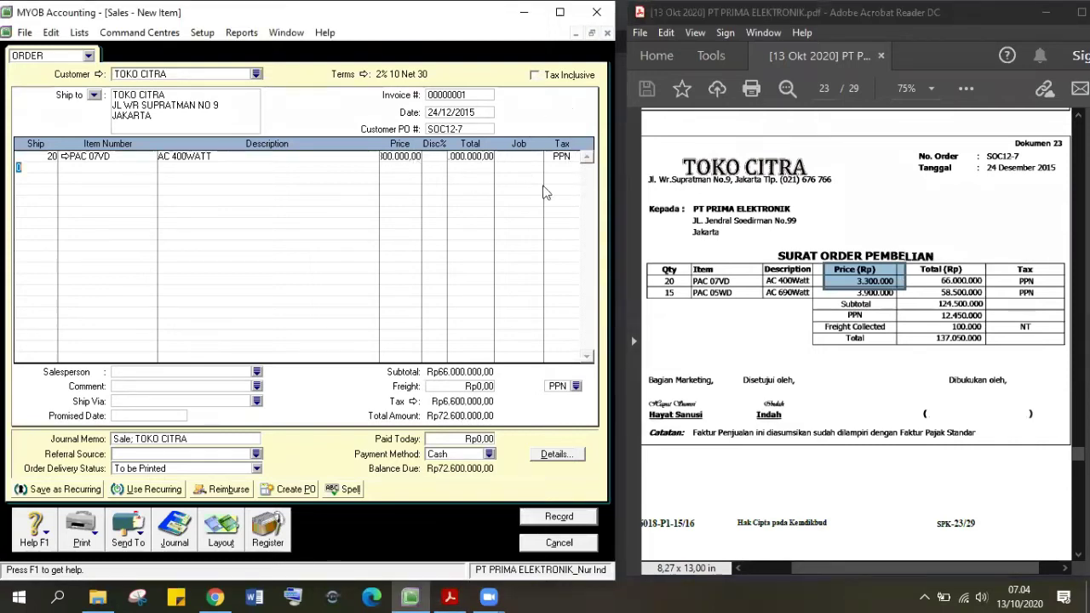
pyautogui.moveTo(987, 247); pyautogui.dragTo(1061, 335)
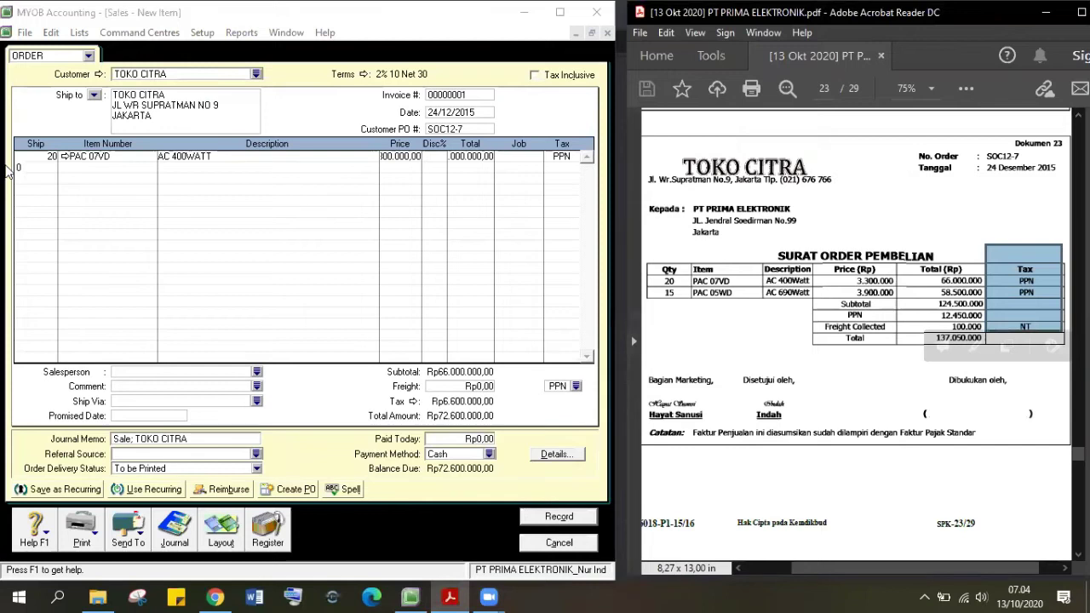
# - Add a second order line with a ship quantity of 15 for item PAC 05WD (AC 690WATT)
pyautogui.click(35, 170)
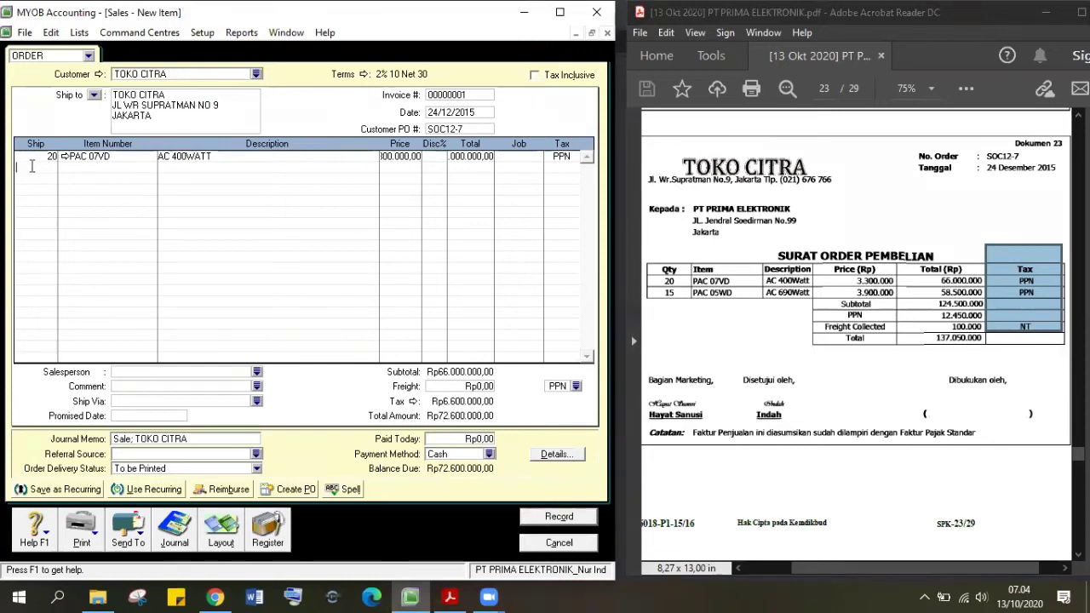
pyautogui.write('15')
pyautogui.press('Tab')
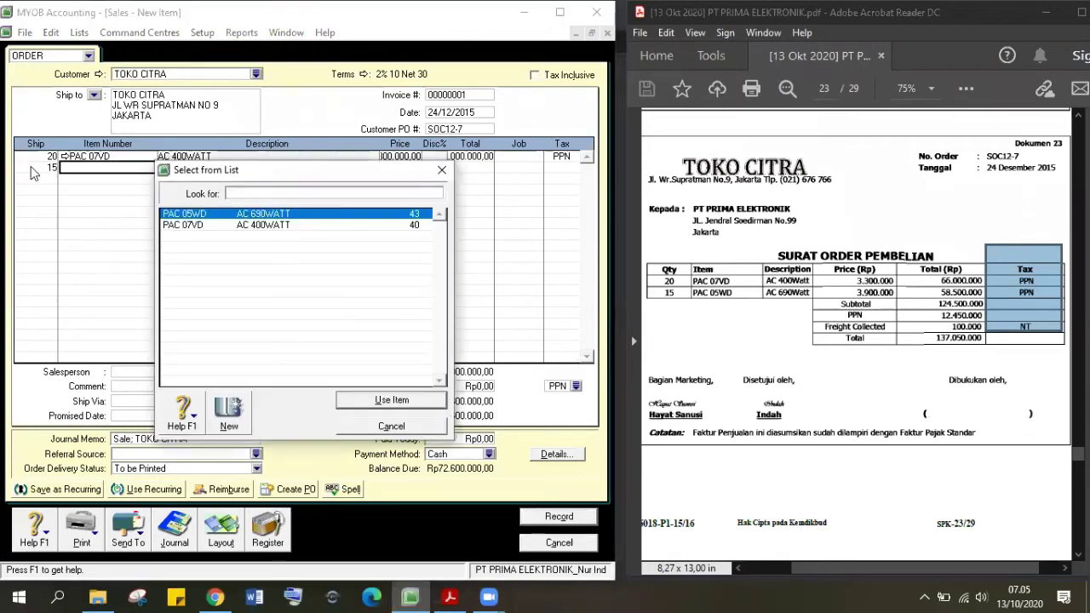
pyautogui.click(374, 401)
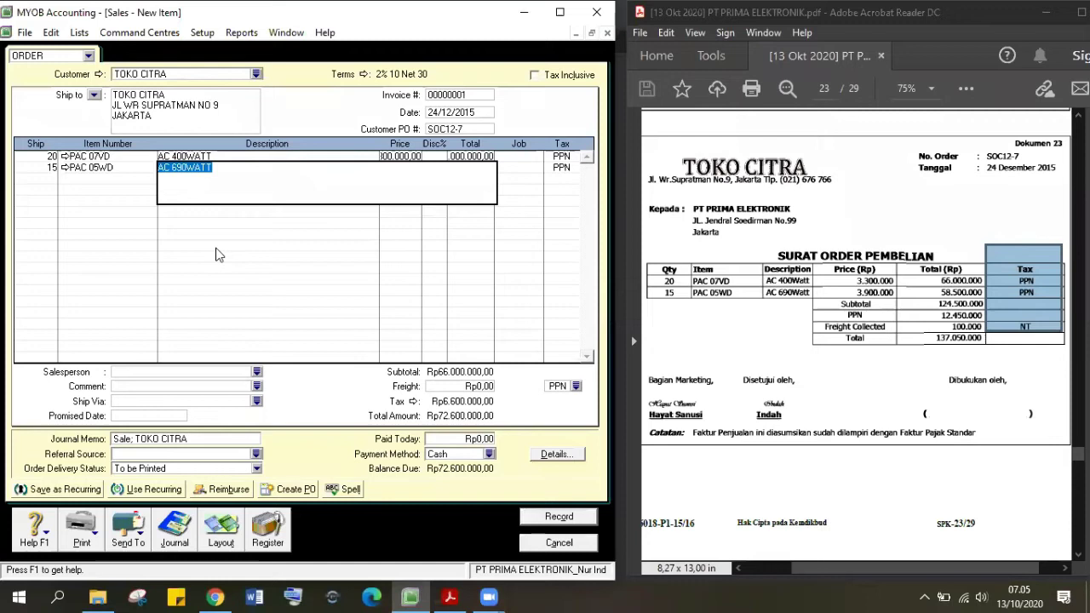
# - Set the price of the PAC 05WD line to 3900000, following the purchase order document
pyautogui.press('Tab')
pyautogui.moveTo(814, 281); pyautogui.dragTo(912, 308)
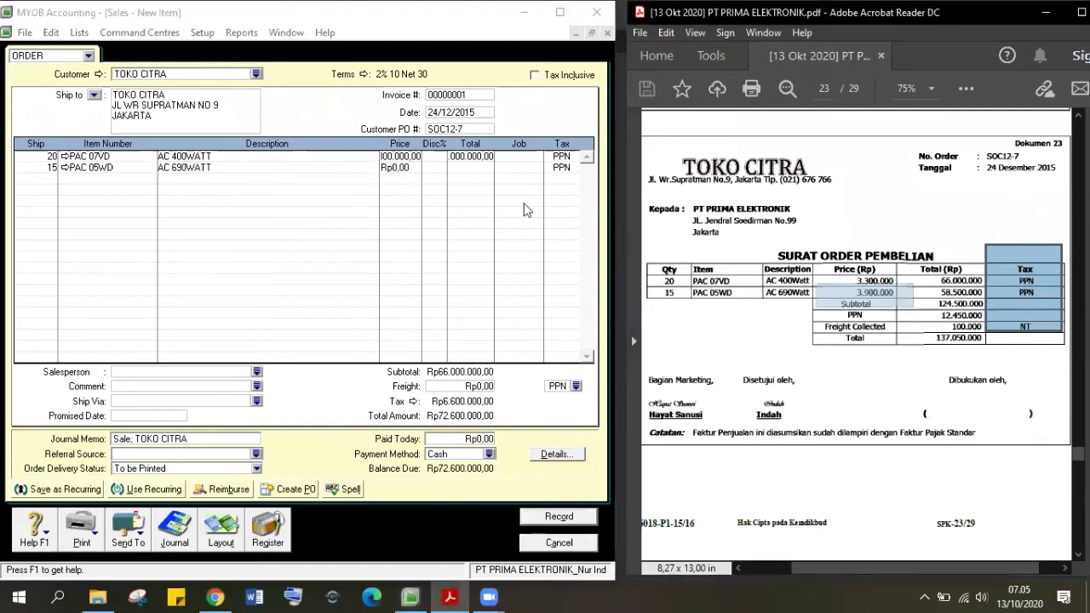
pyautogui.click(383, 168)
pyautogui.write('3')
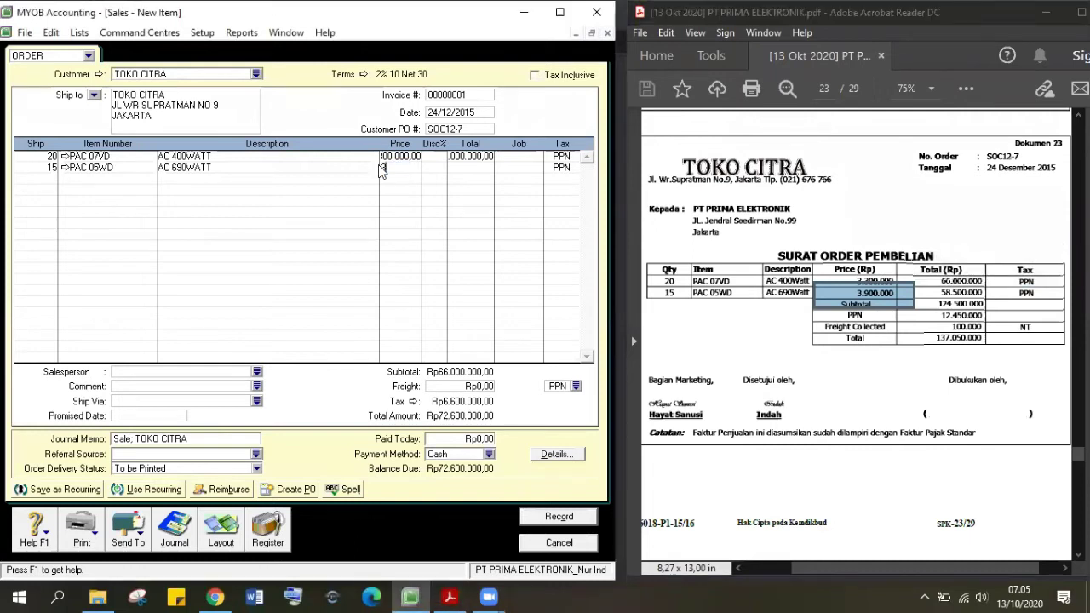
pyautogui.write('900000')
pyautogui.press('Return')
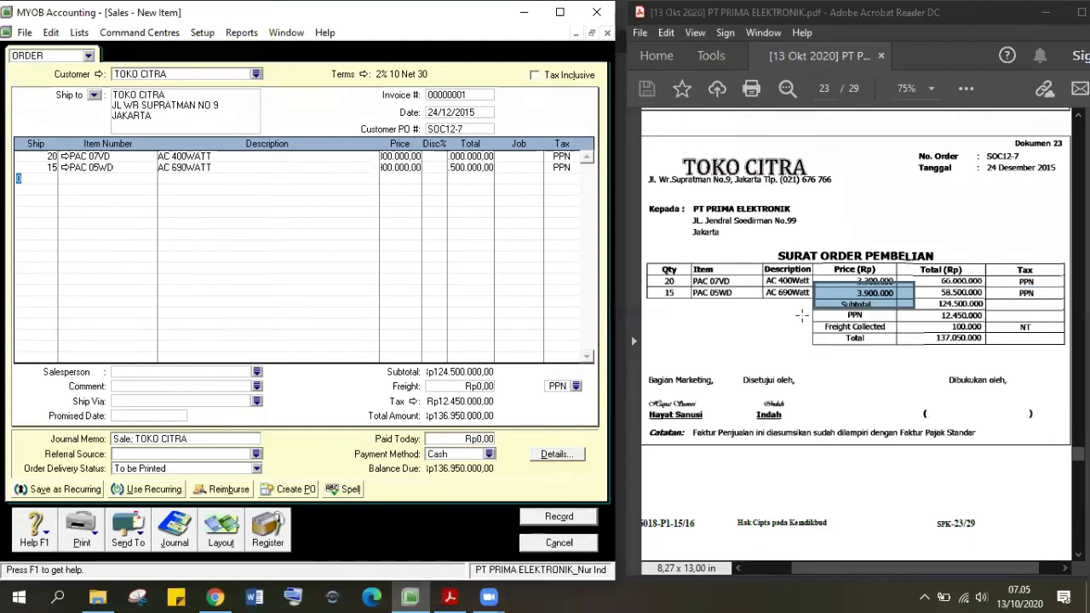
# - Enter a freight charge of Rp100.000 on the sales order, matching Freight Collected in the purchase order document
pyautogui.moveTo(802, 316); pyautogui.dragTo(1051, 336)
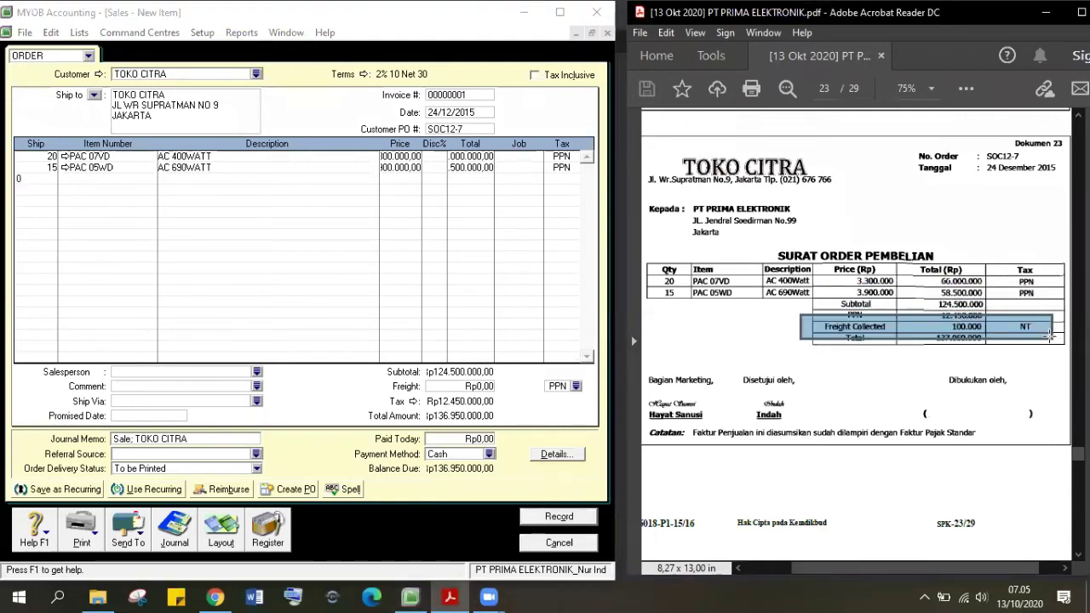
pyautogui.click(695, 132)
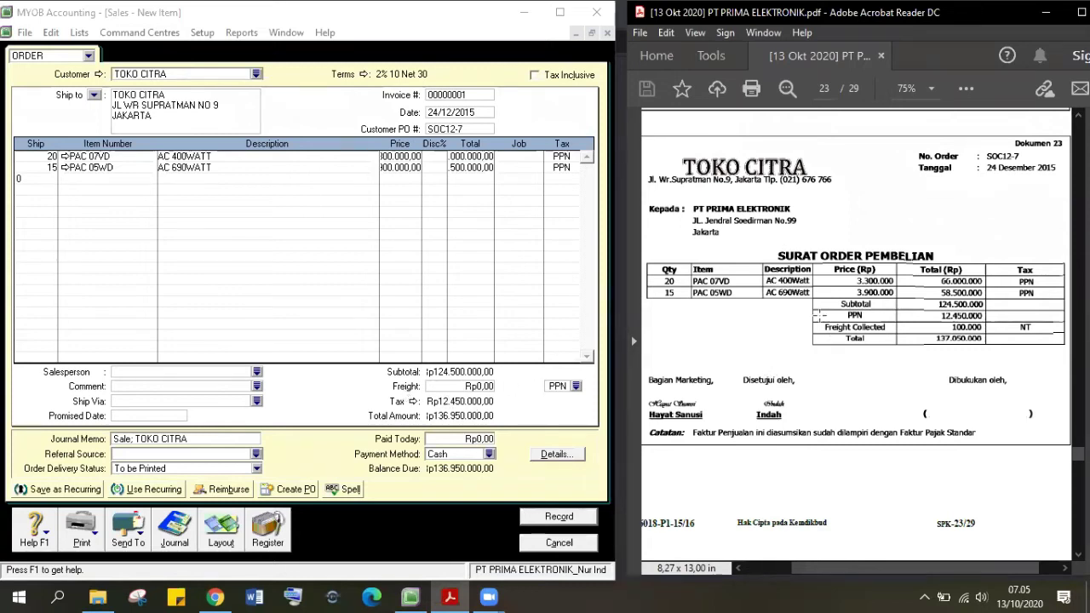
pyautogui.moveTo(819, 316); pyautogui.dragTo(1052, 332)
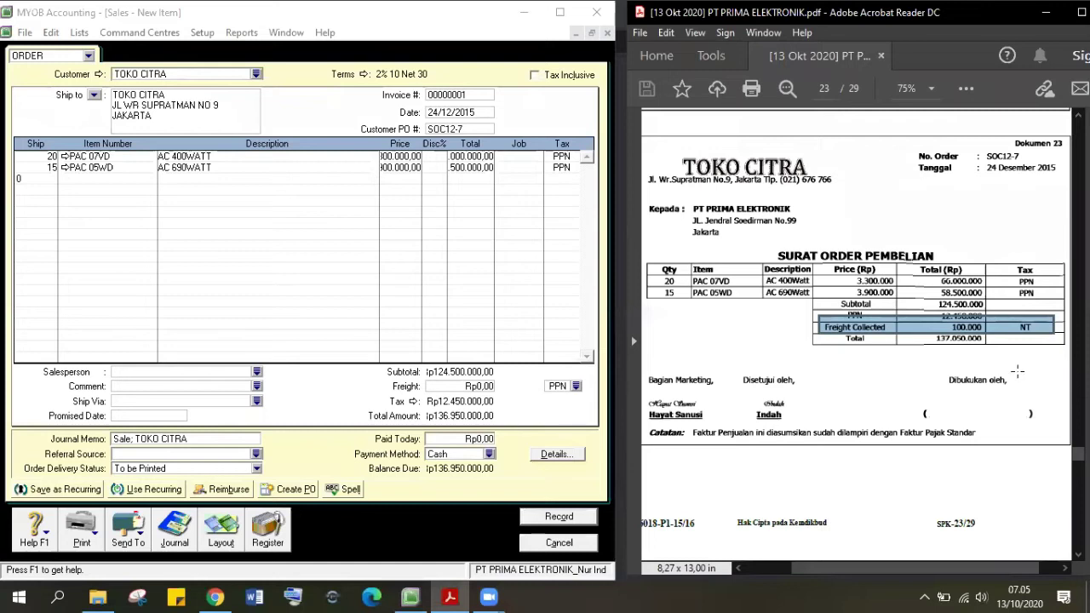
pyautogui.click(487, 388)
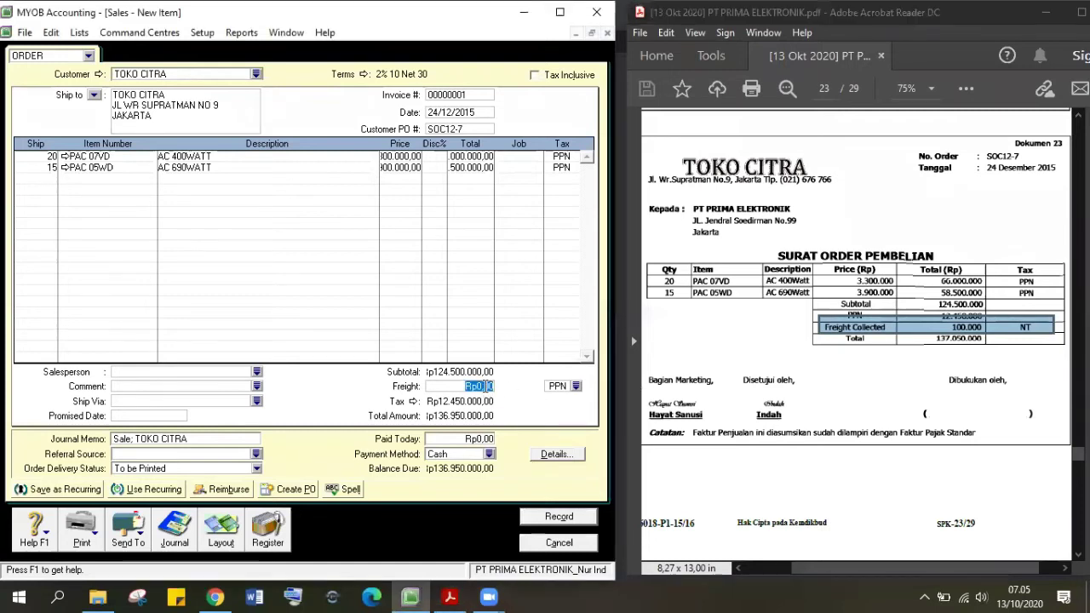
pyautogui.write('0000')
pyautogui.press('Tab')
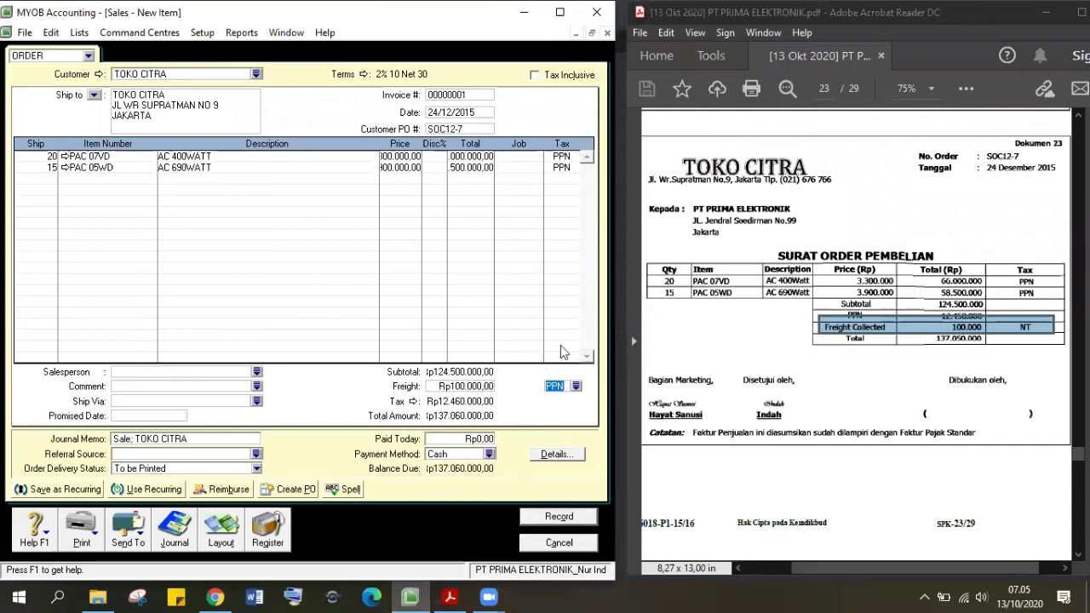
# - Change the freight's tax code to N-T (Not Reportable)
pyautogui.click(576, 386)
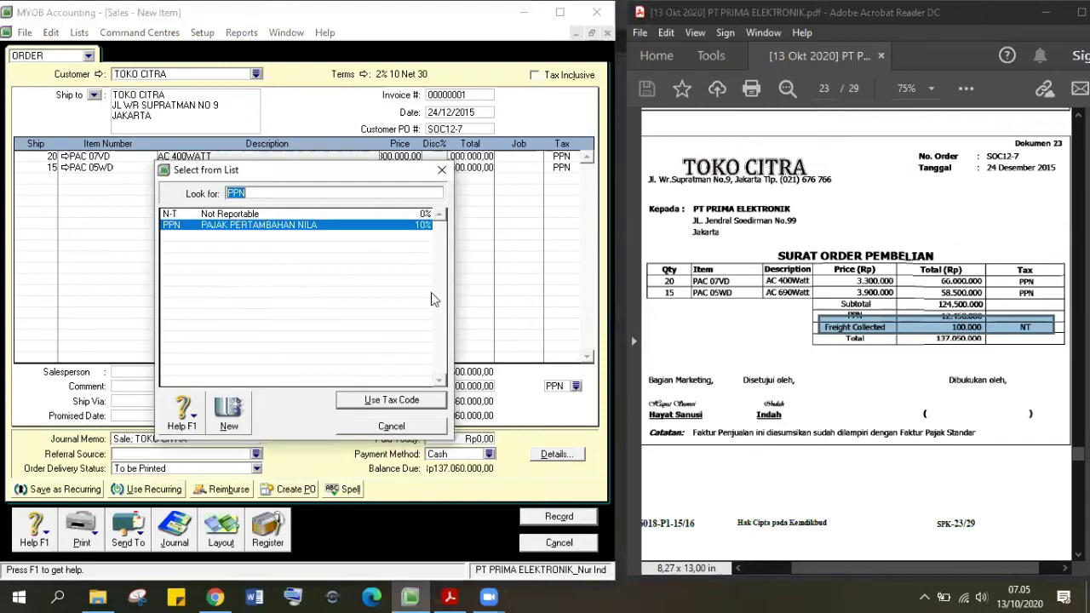
pyautogui.click(306, 213)
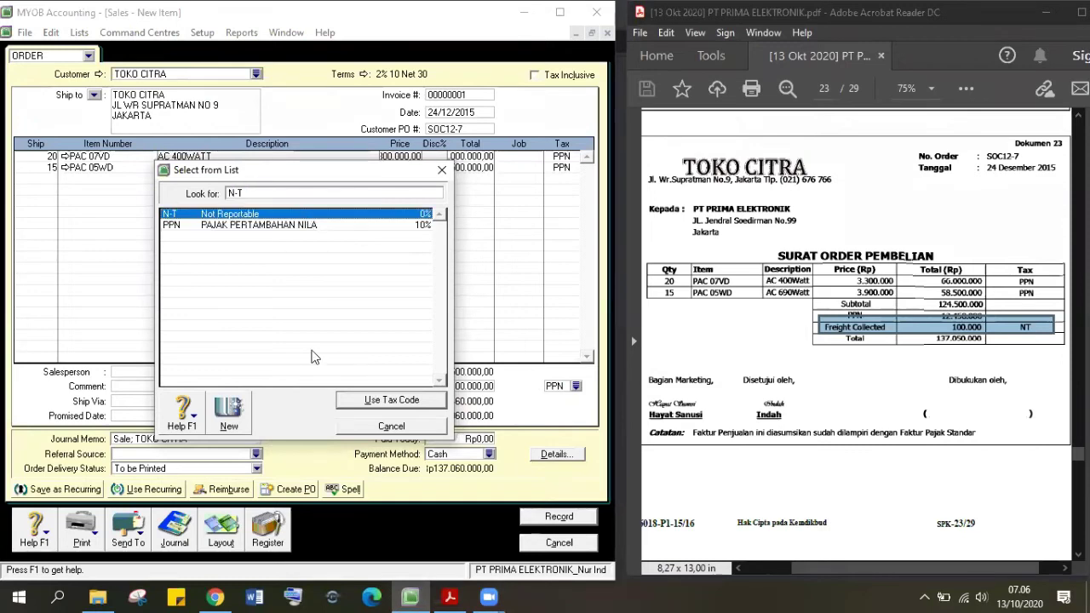
pyautogui.click(375, 402)
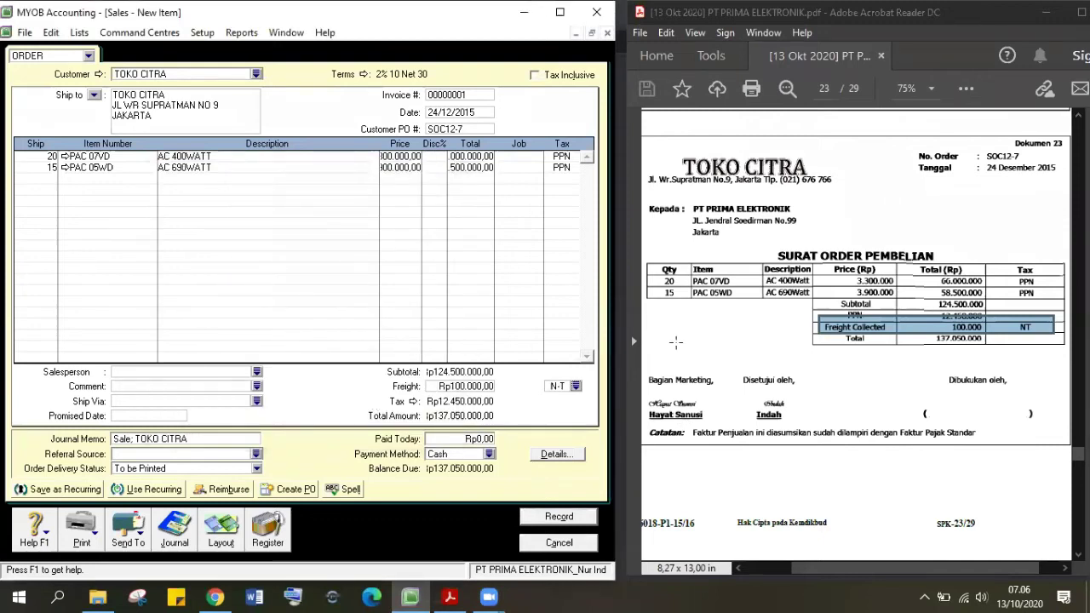
# - Compare the order's subtotal, PPN and total with the purchase order document, and record the sales order
pyautogui.click(667, 332)
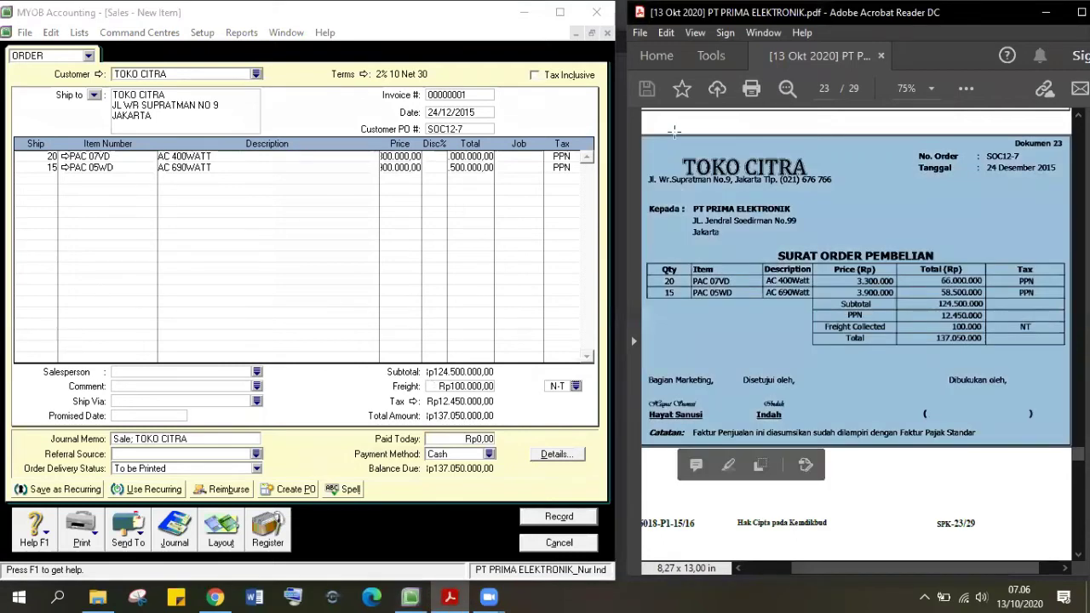
pyautogui.click(798, 253)
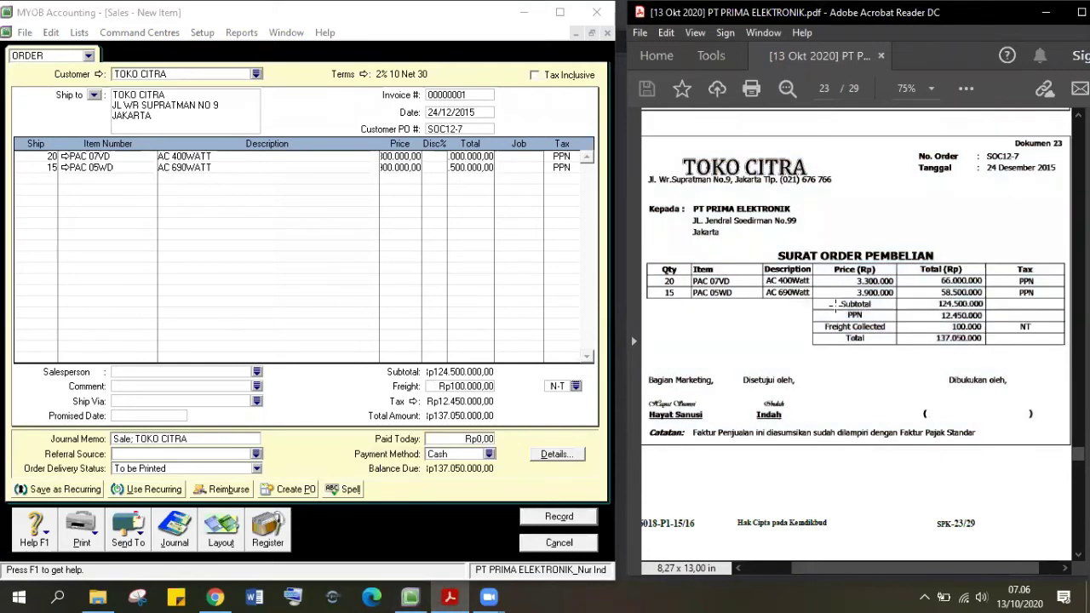
pyautogui.moveTo(833, 296); pyautogui.dragTo(1013, 308)
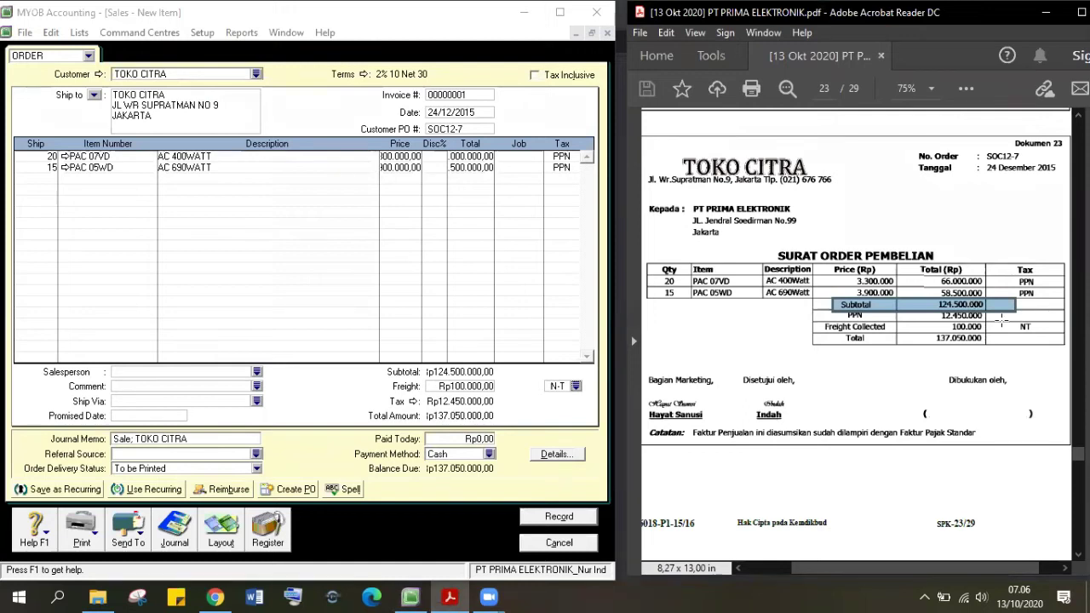
pyautogui.moveTo(821, 307); pyautogui.dragTo(1003, 321)
pyautogui.moveTo(920, 321); pyautogui.dragTo(936, 324)
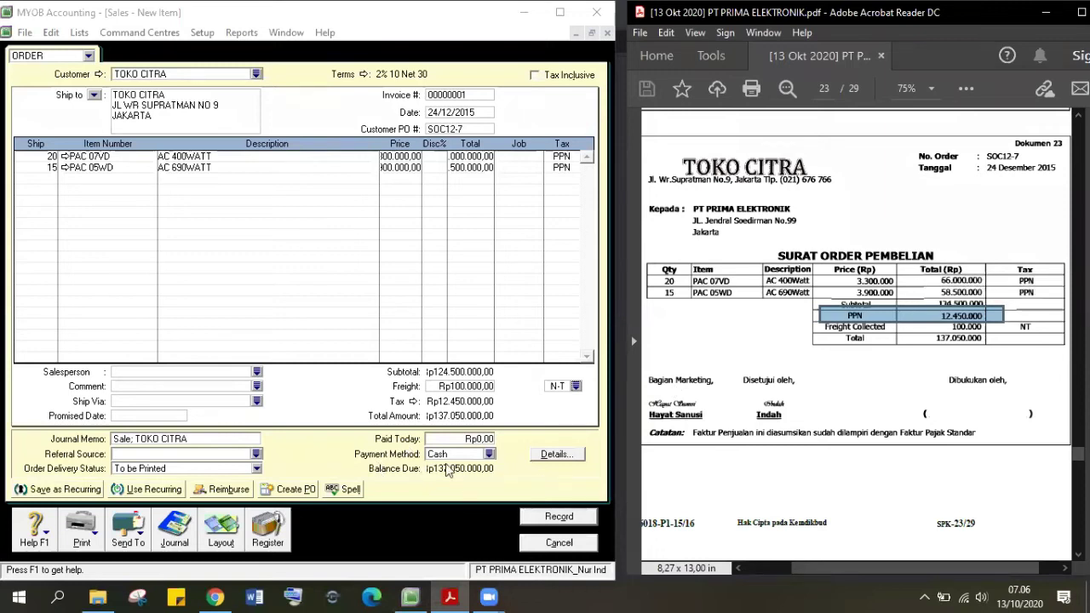
pyautogui.tripleClick(1006, 349)
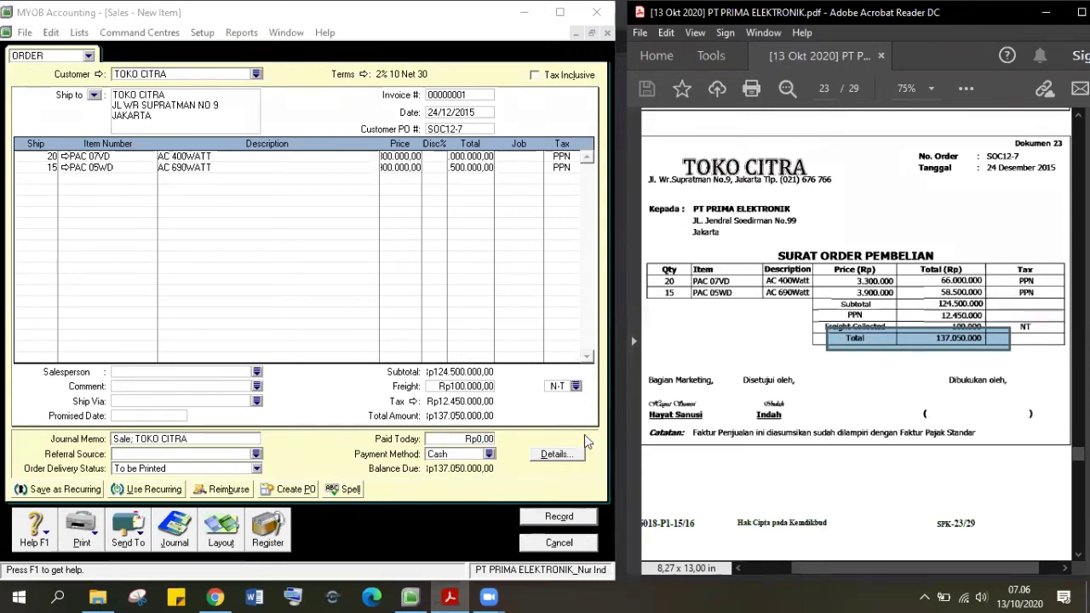
pyautogui.click(559, 516)
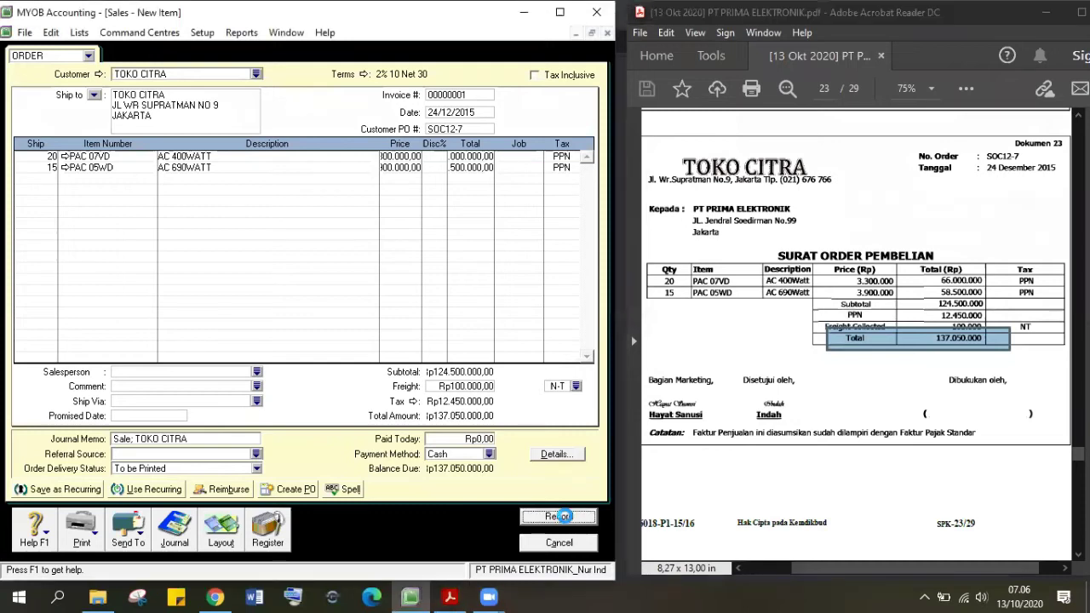
# - Close the sales entry window and find PRIMA ELEKTRONIK's Faktur Penjualan to Toko Citra, Dokumen 25, in the PDF
pyautogui.click(551, 544)
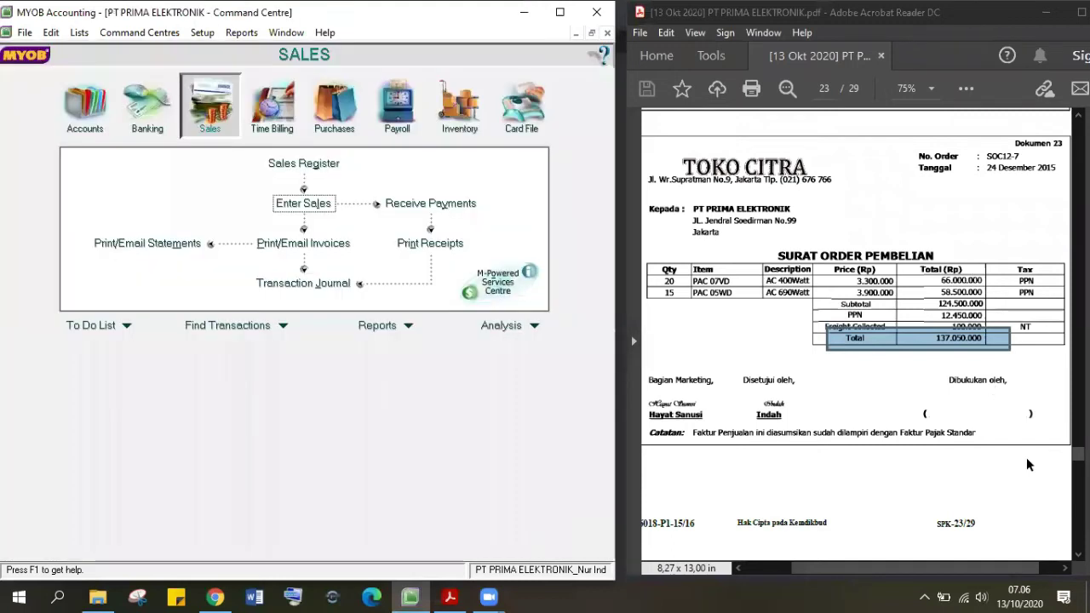
pyautogui.click(1034, 466)
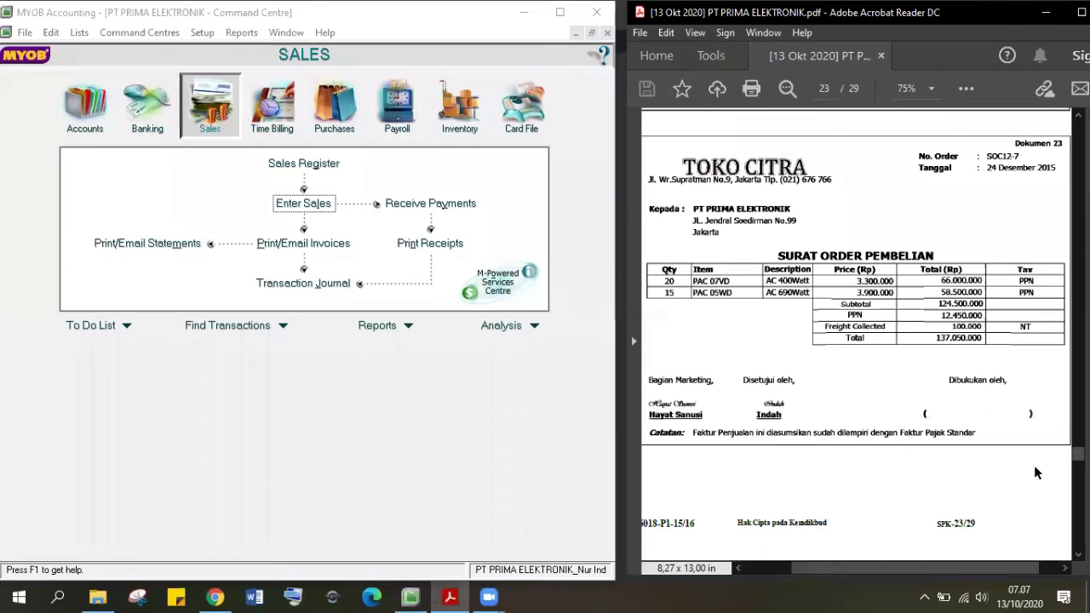
pyautogui.scroll(-1, 1035, 469)
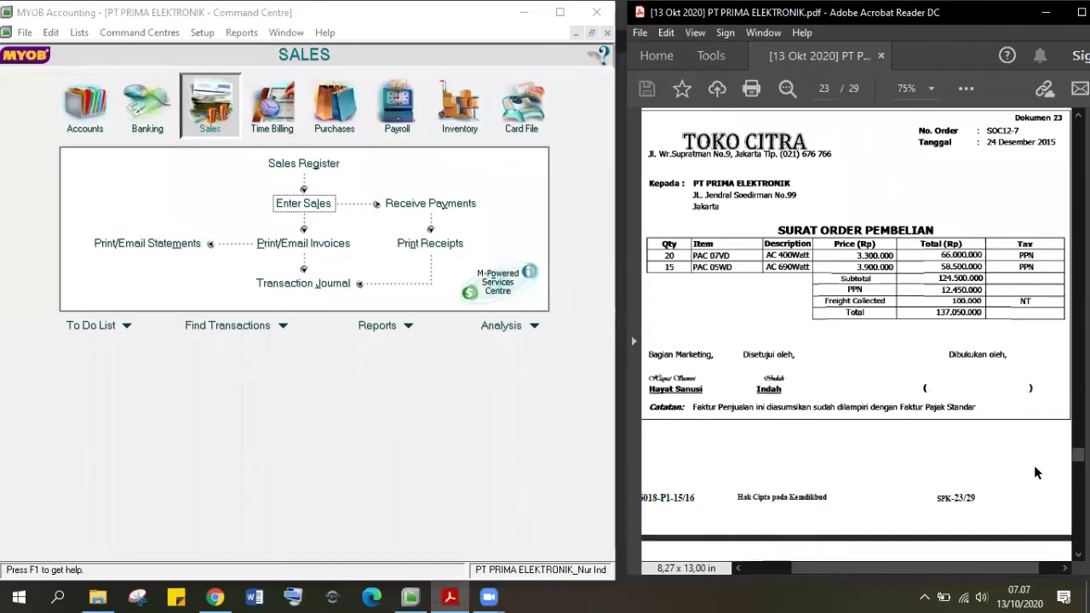
pyautogui.scroll(-1, 1036, 472)
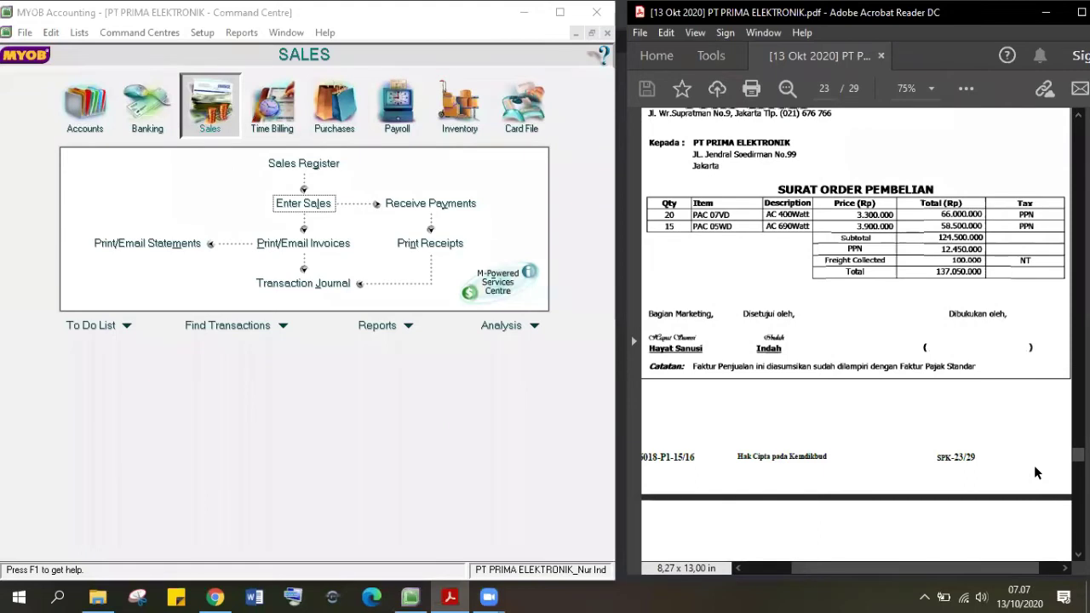
pyautogui.scroll(1, 1034, 465)
pyautogui.scroll(2, 958, 234)
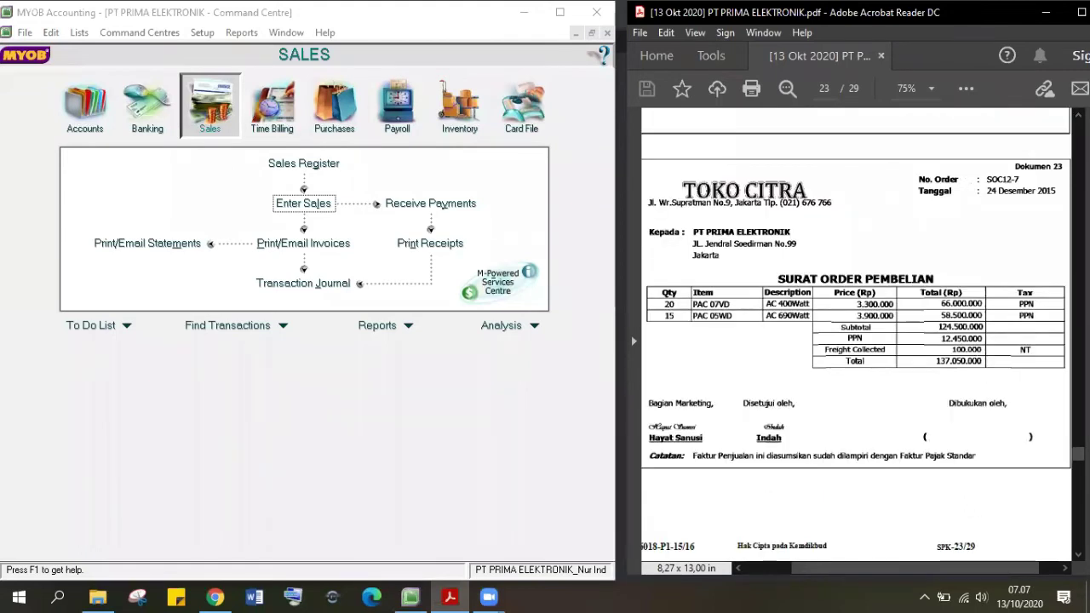
pyautogui.doubleClick(1002, 180)
pyautogui.click(1046, 535)
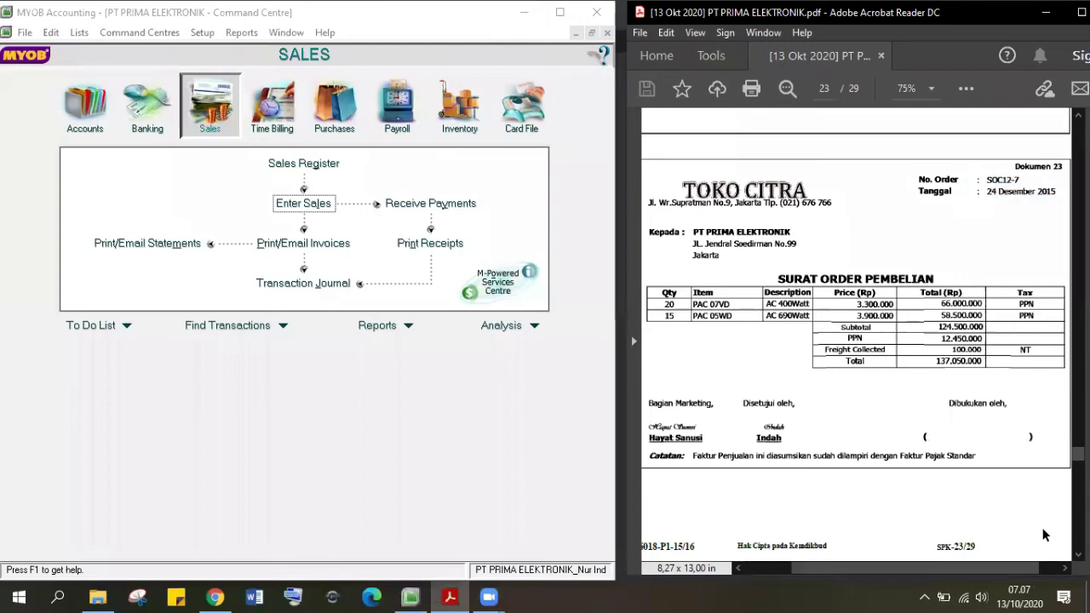
pyautogui.scroll(-3, 1045, 535)
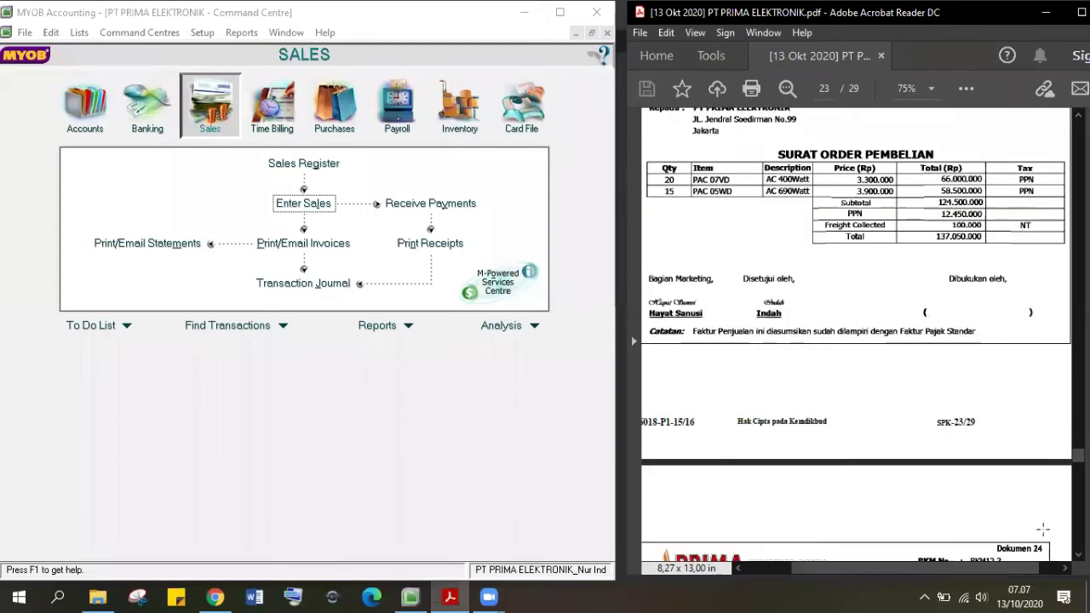
pyautogui.scroll(-5, 1045, 534)
pyautogui.scroll(-5, 1045, 535)
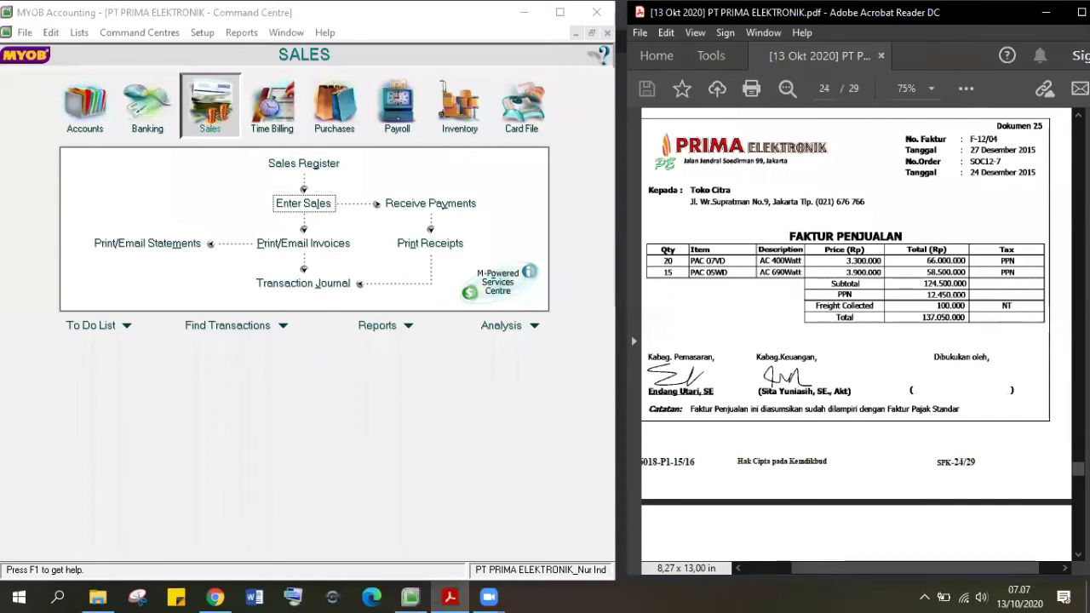
pyautogui.scroll(1, 856, 324)
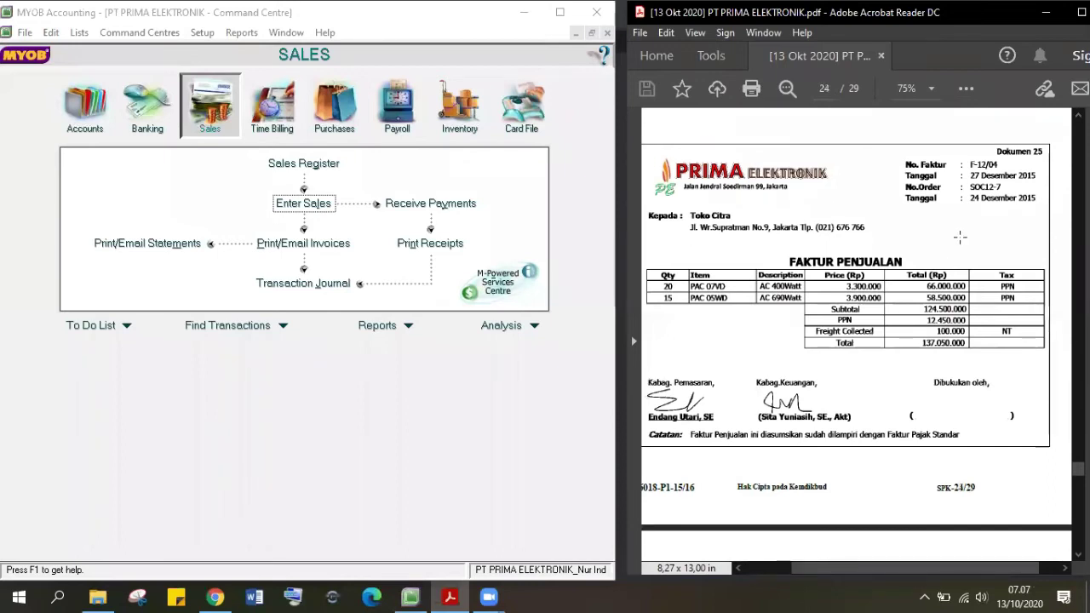
# - Examine the invoice number, dates, order reference and item lines on the Faktur Penjualan in Dokumen 25
pyautogui.moveTo(898, 154); pyautogui.dragTo(1053, 188)
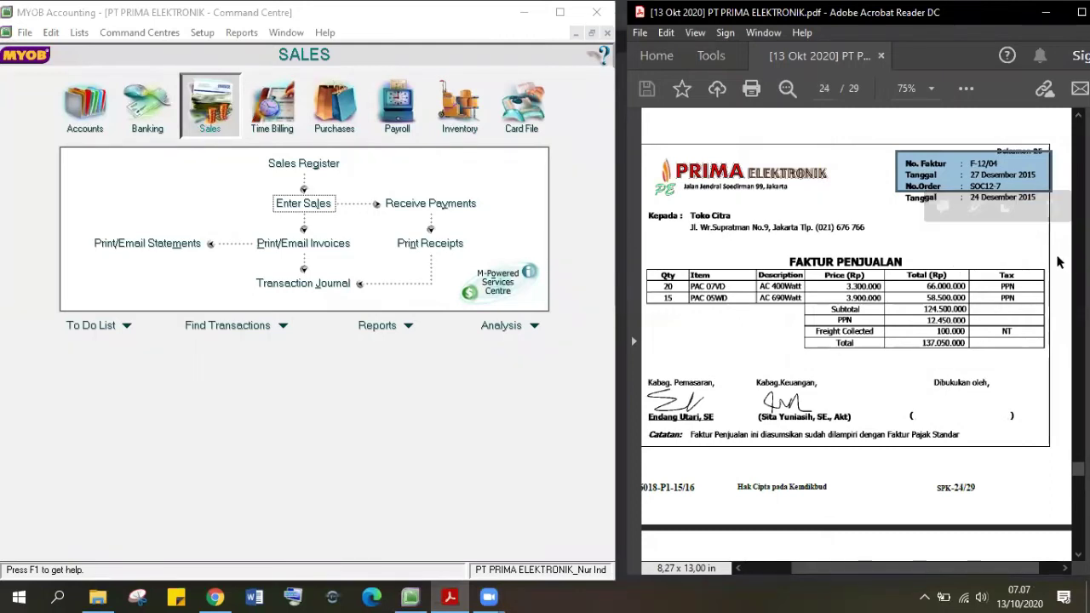
pyautogui.moveTo(894, 151); pyautogui.dragTo(1048, 220)
pyautogui.click(1049, 220)
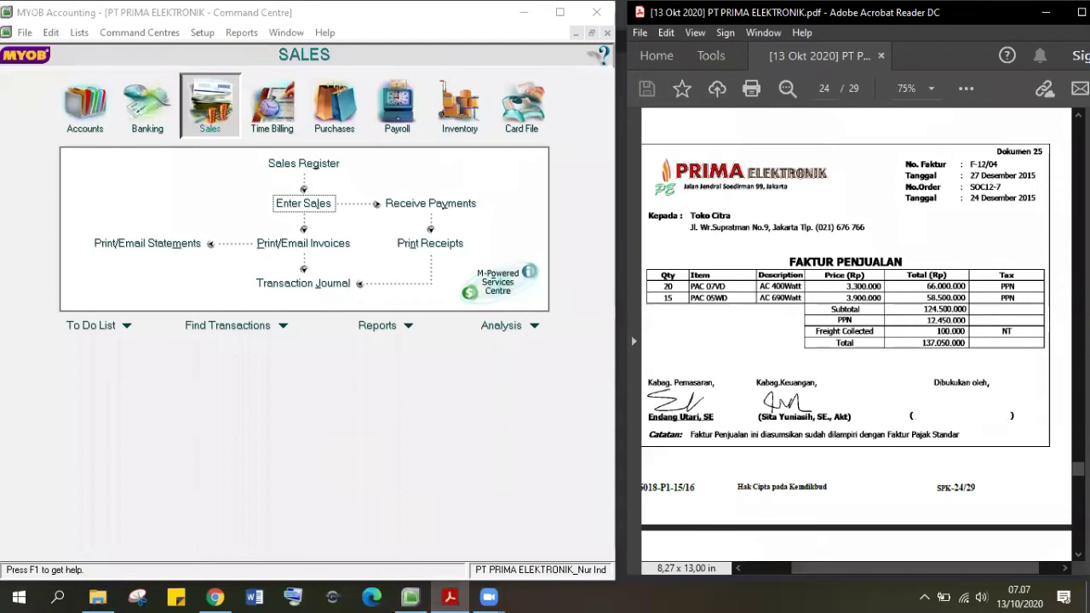
pyautogui.moveTo(767, 228); pyautogui.dragTo(974, 307)
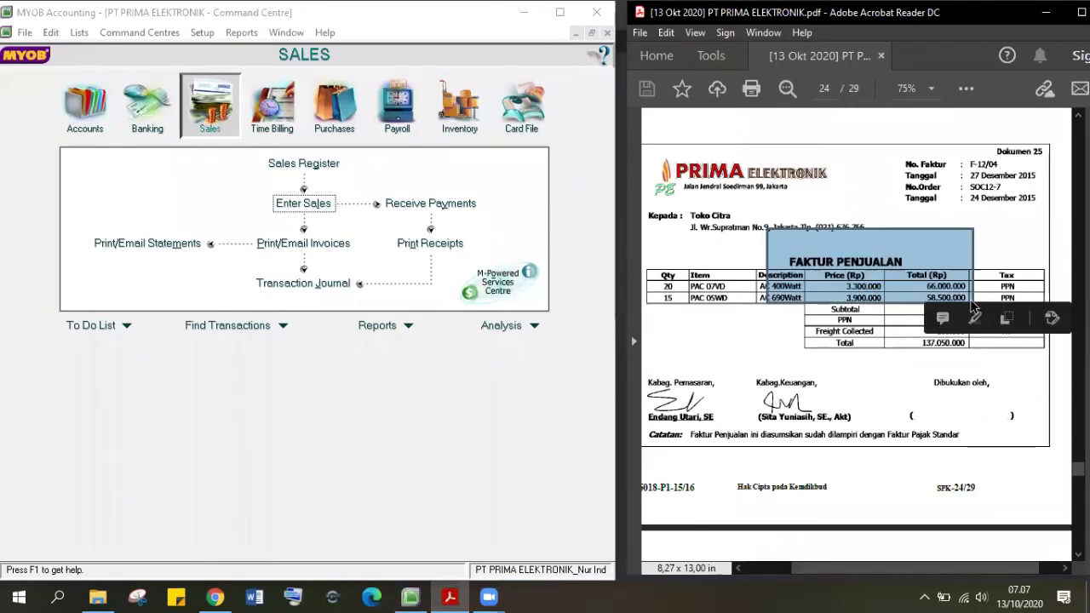
pyautogui.click(811, 125)
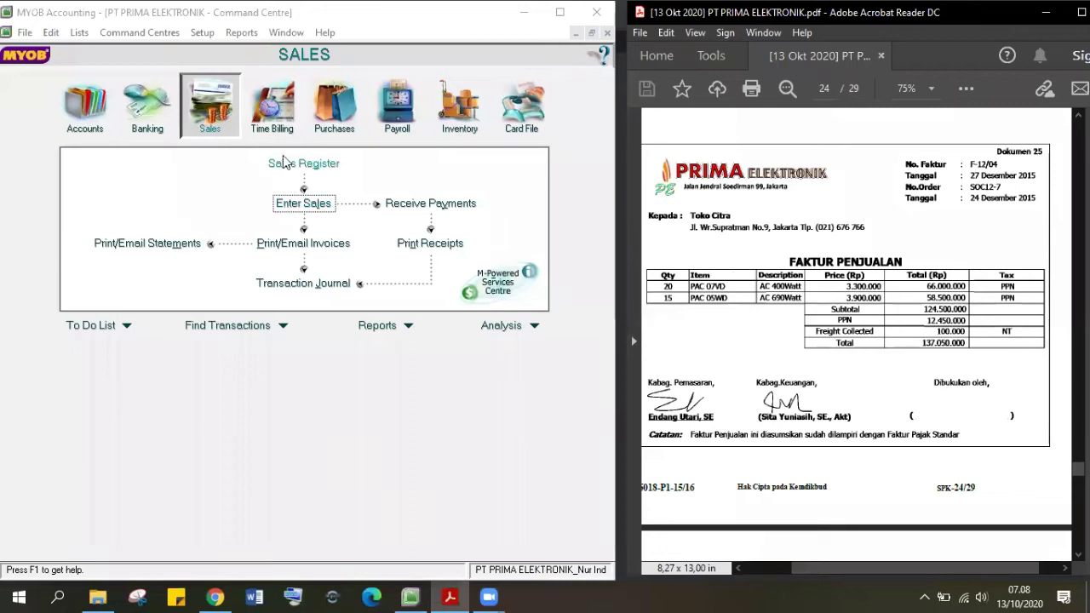
# - Start a sale for TOKO CITRA from its existing 24/12/2015 order and convert that order to an invoice
pyautogui.click(597, 195)
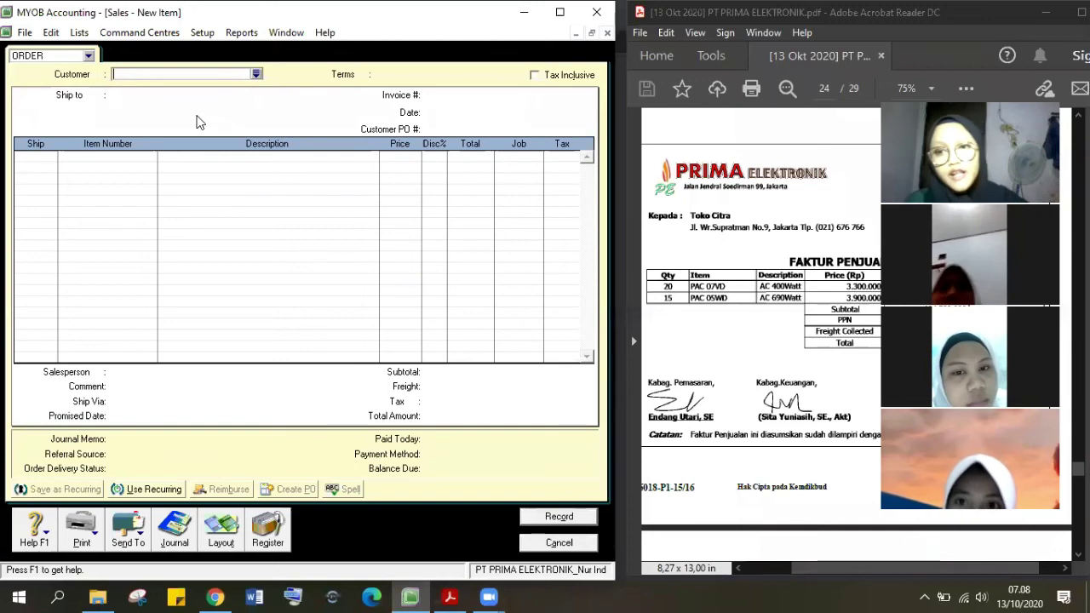
pyautogui.click(256, 74)
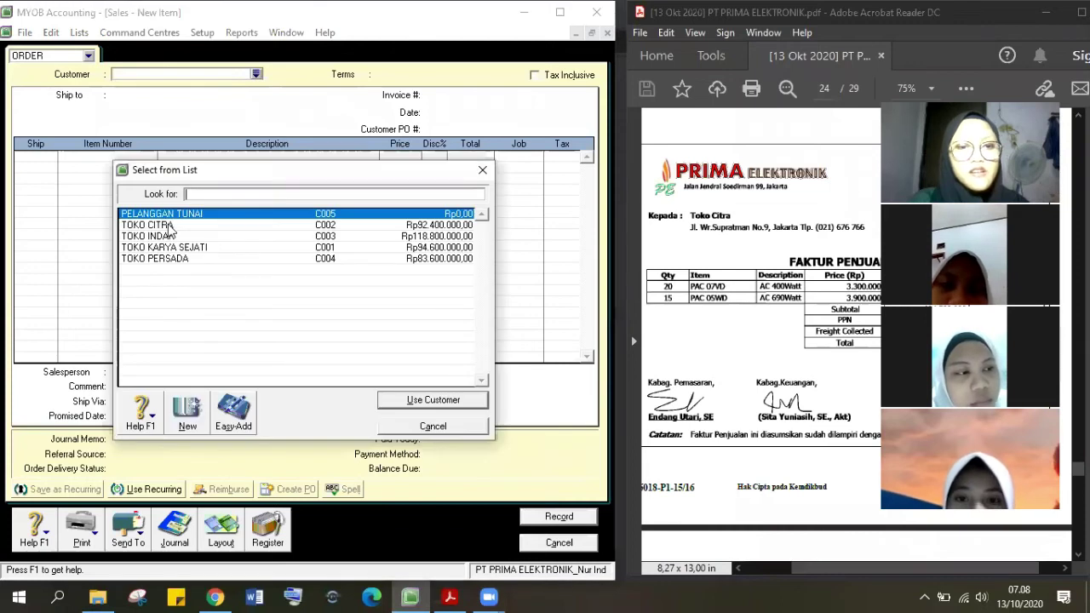
pyautogui.press('Down')
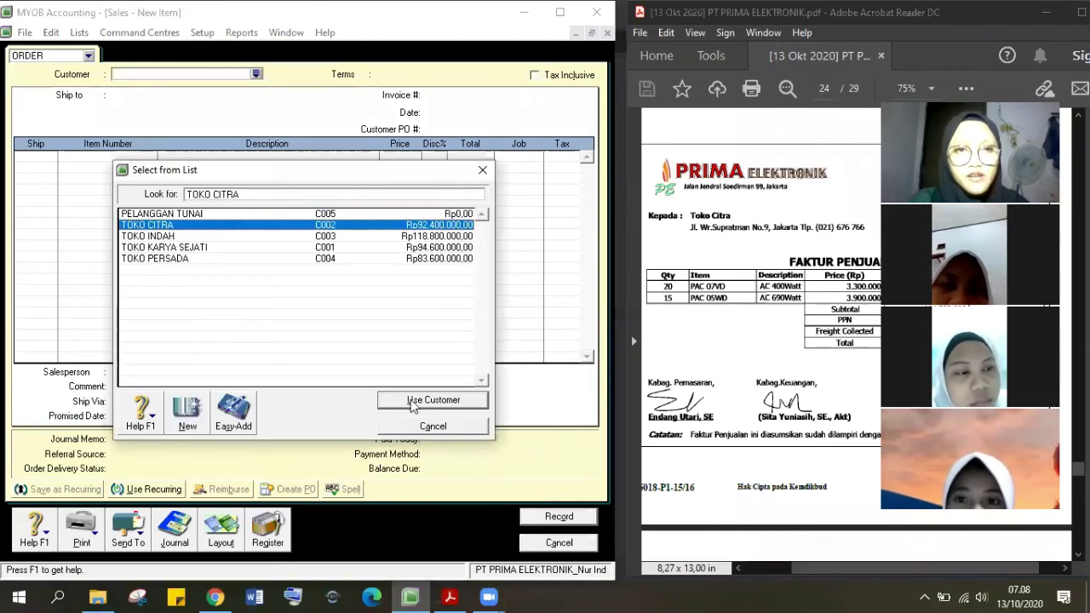
pyautogui.click(410, 399)
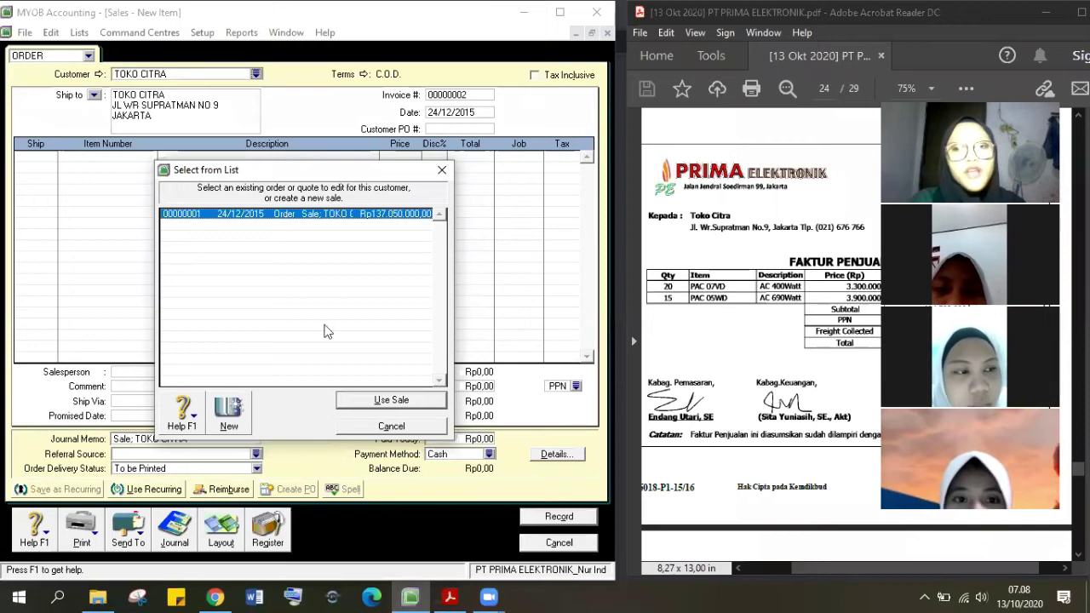
pyautogui.click(384, 400)
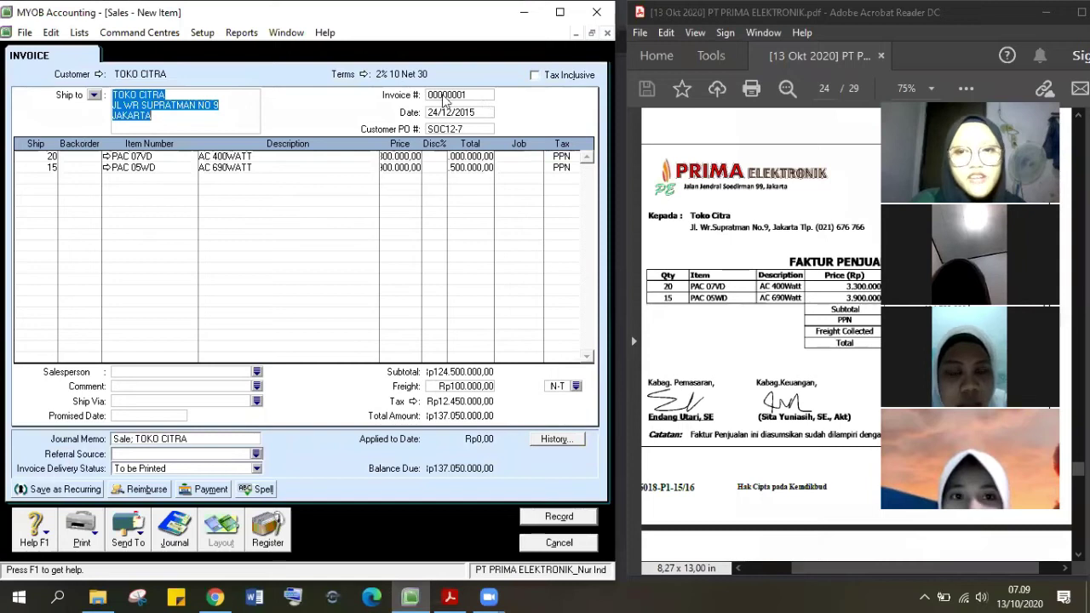
# - Set the invoice number to F-12/04, following No. Faktur in the sales invoice document
pyautogui.click(708, 126)
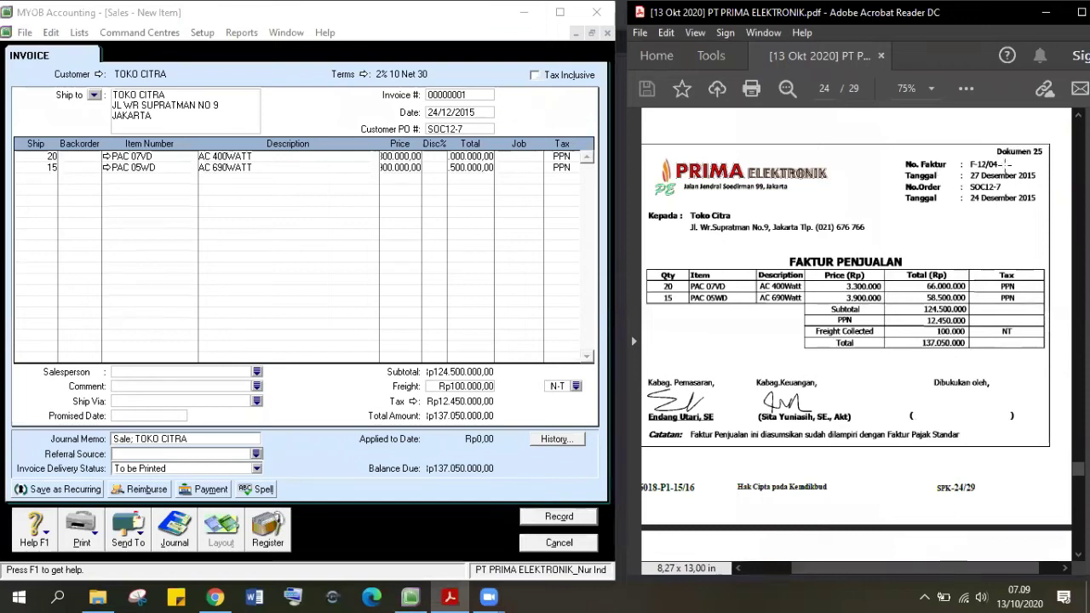
pyautogui.moveTo(1022, 166); pyautogui.dragTo(907, 164)
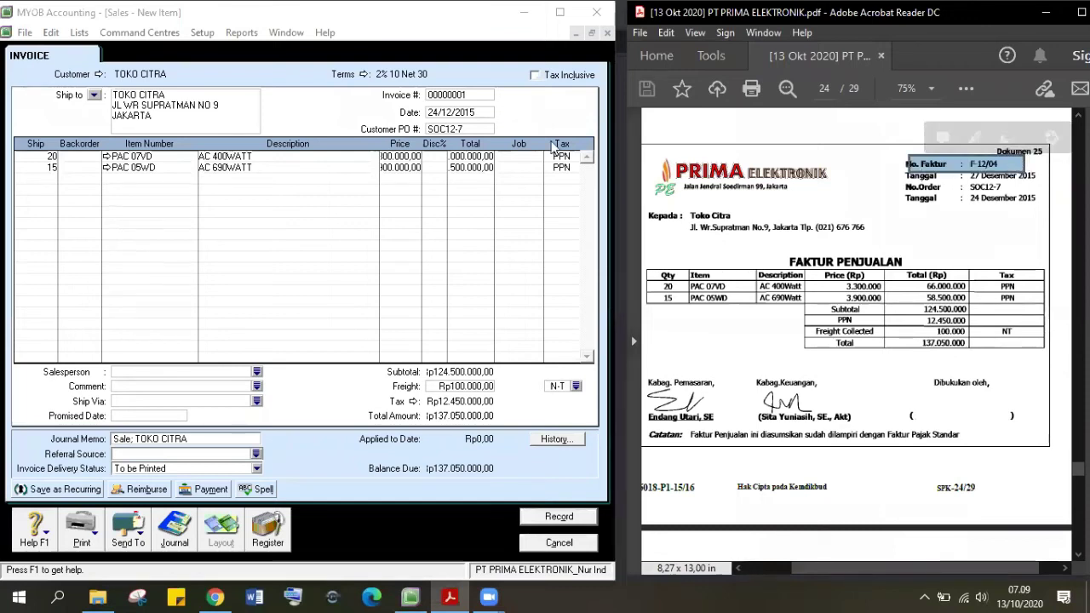
pyautogui.click(470, 96)
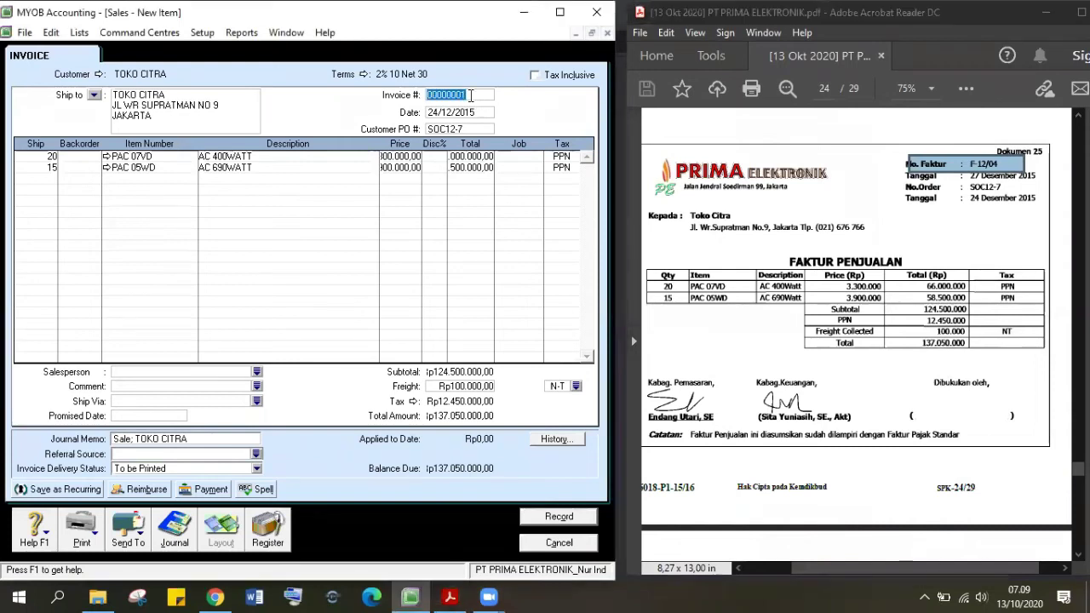
pyautogui.write('F-12/04')
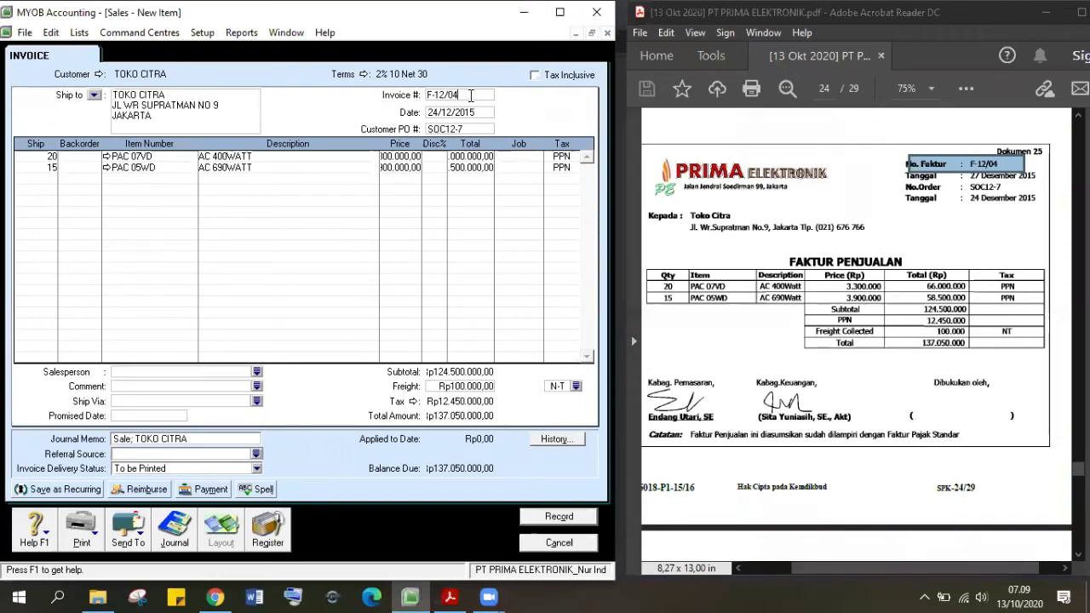
pyautogui.press('Tab')
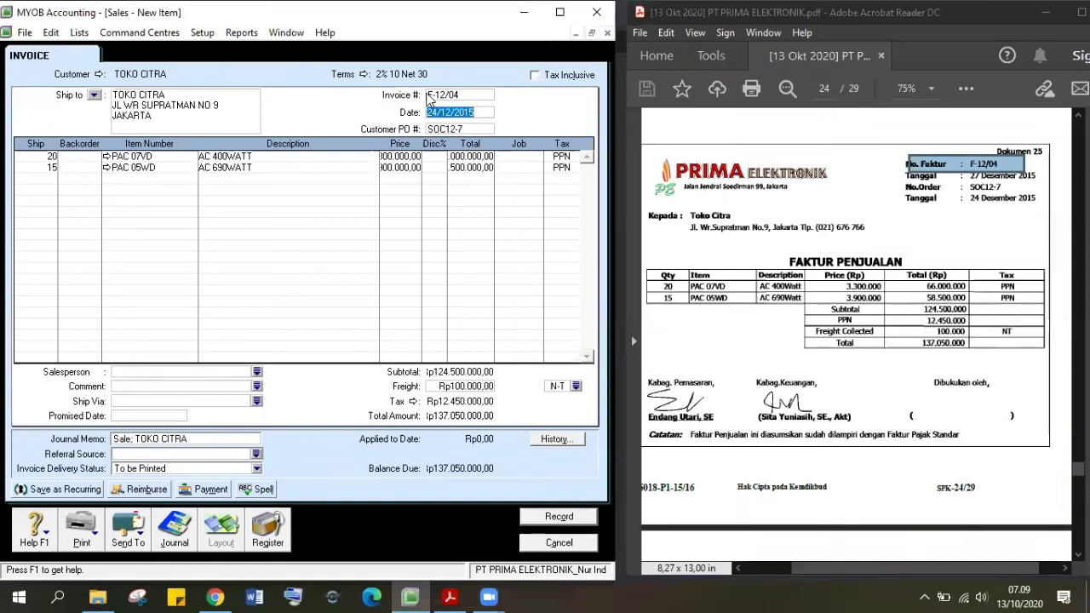
# - Set the invoice date to 27/12/2015, following the Faktur Penjualan
pyautogui.moveTo(895, 153); pyautogui.dragTo(1045, 195)
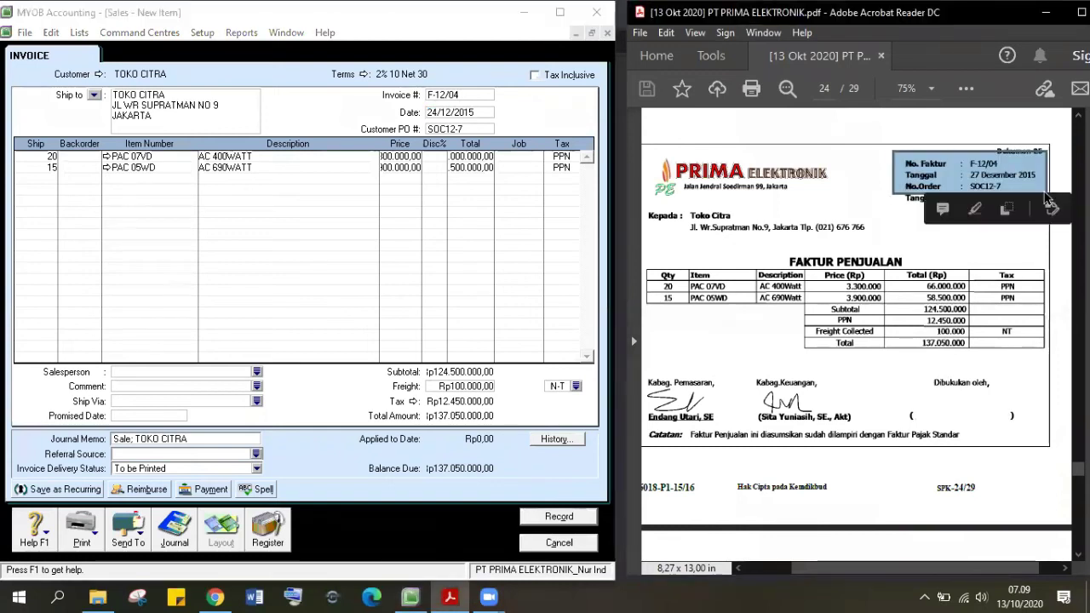
pyautogui.click(436, 112)
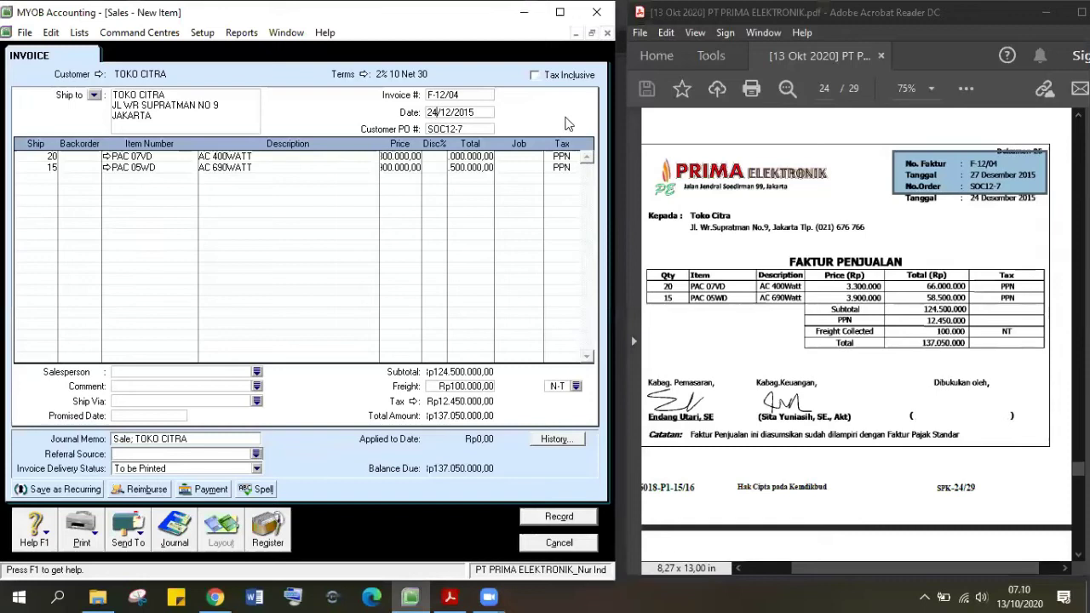
pyautogui.press('BackSpace')
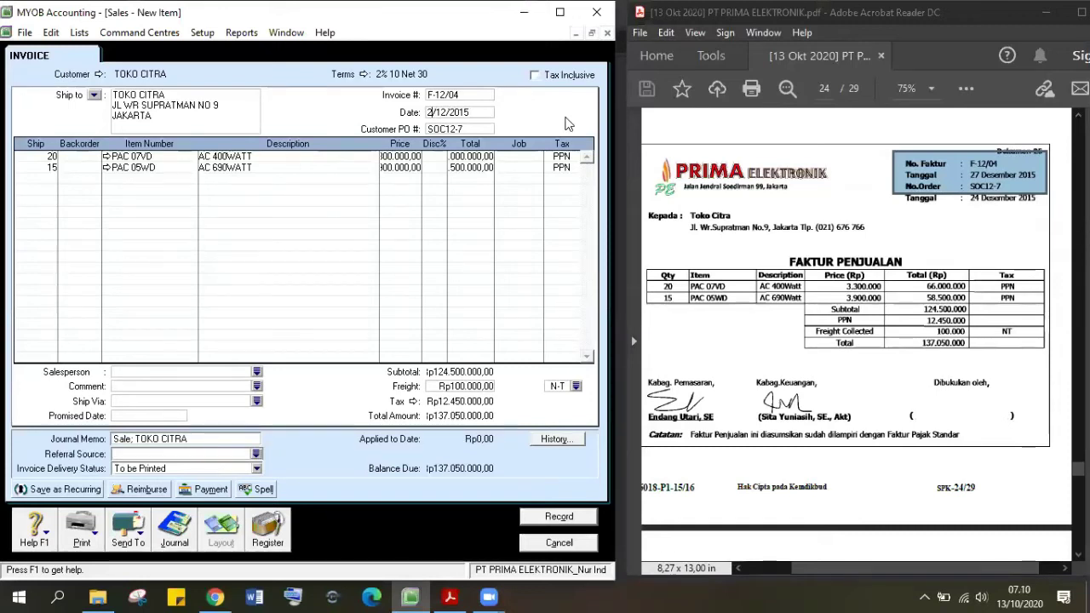
pyautogui.write('7')
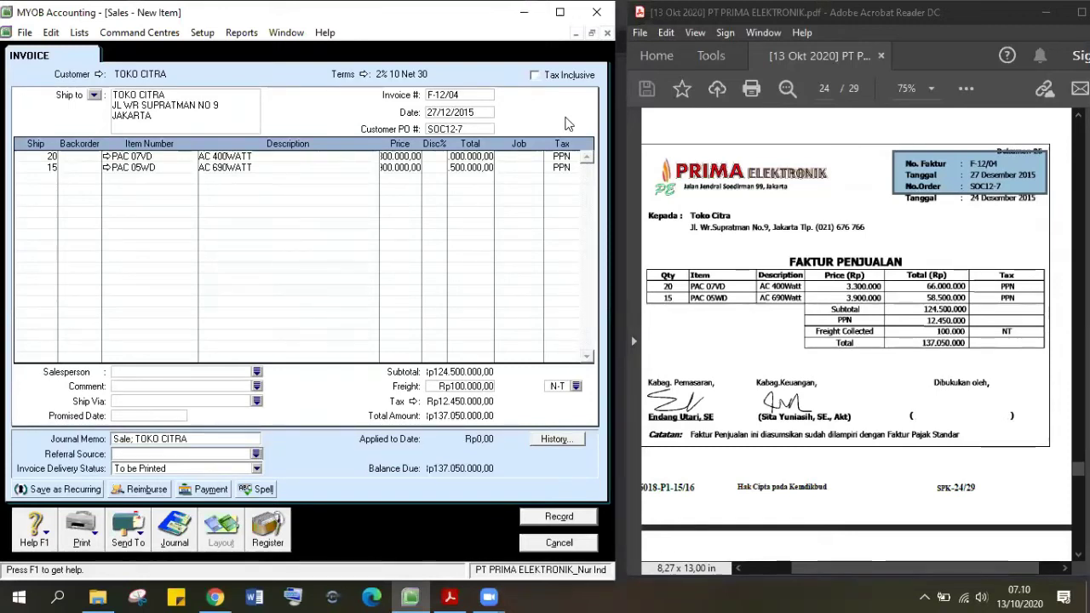
pyautogui.press('Tab')
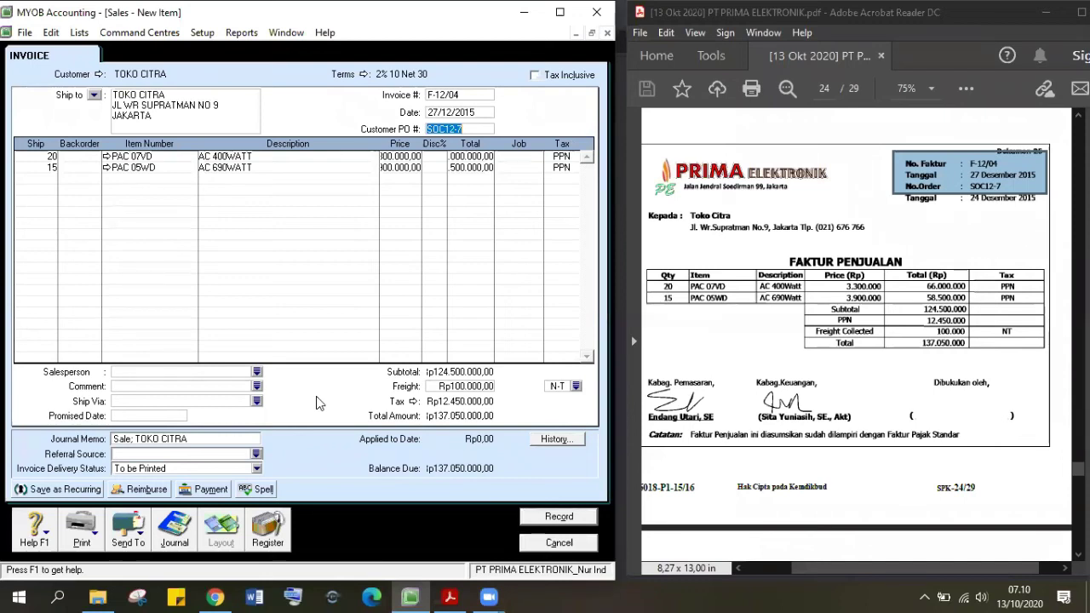
# - Review the invoice's recap transaction, then record the pre-dated sale and close the sales entry window
pyautogui.hotkey('ctrl', 'r')
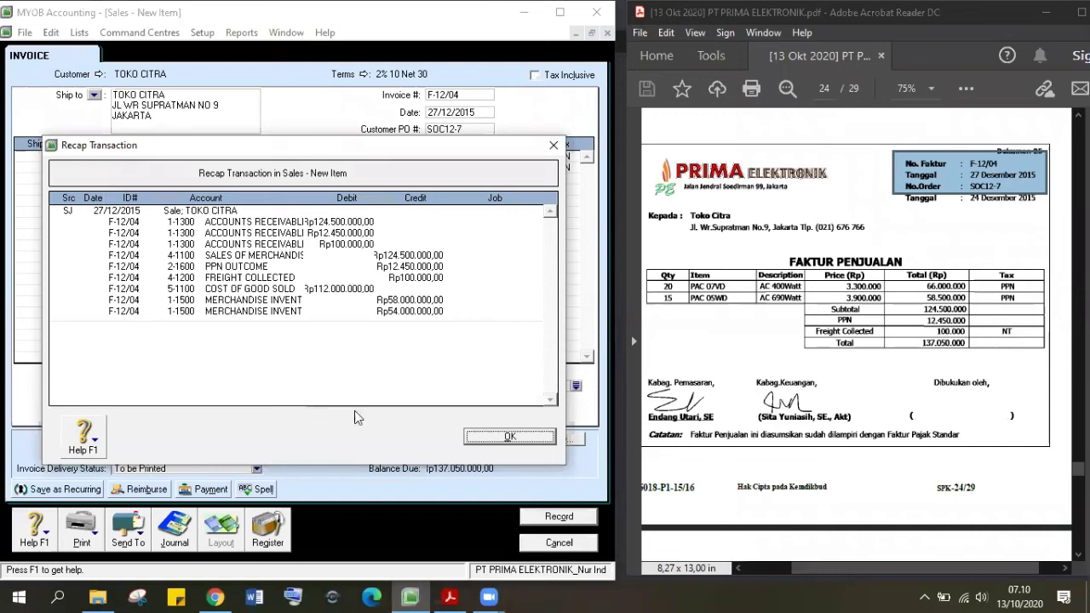
pyautogui.click(501, 439)
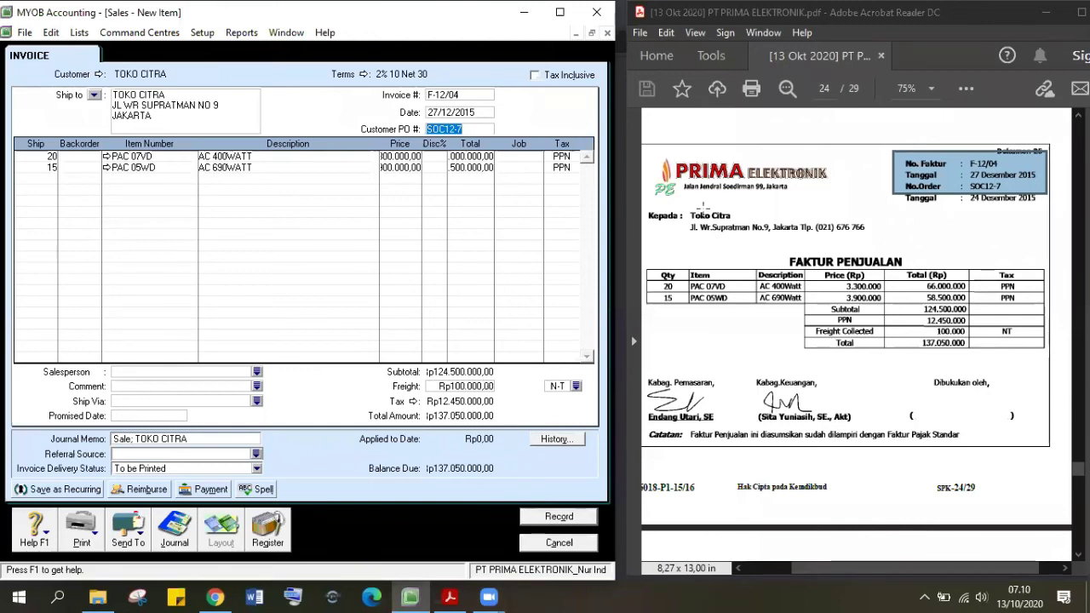
pyautogui.click(539, 518)
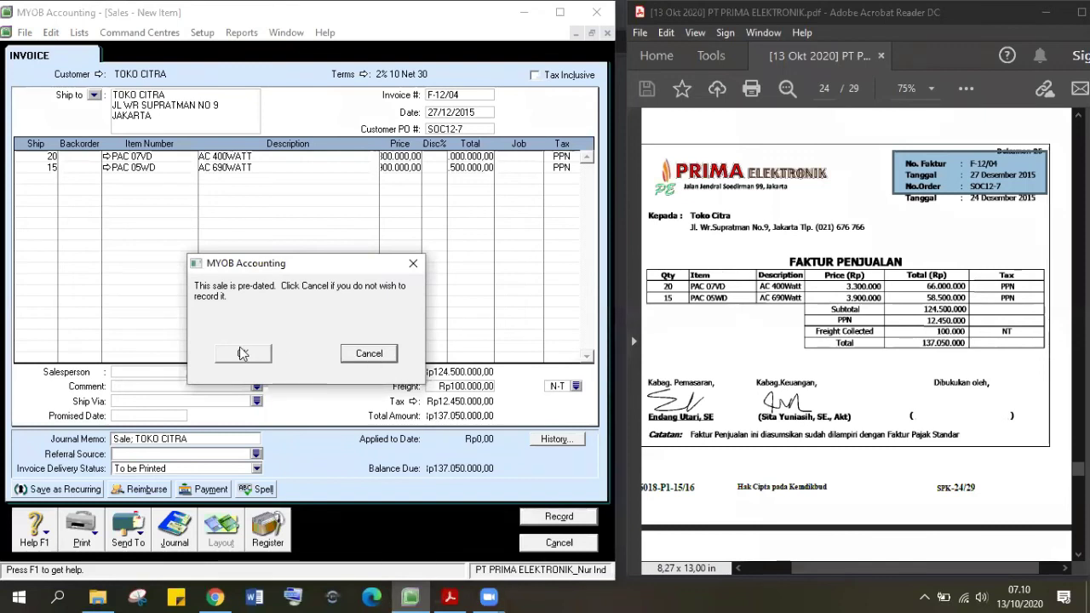
pyautogui.click(242, 353)
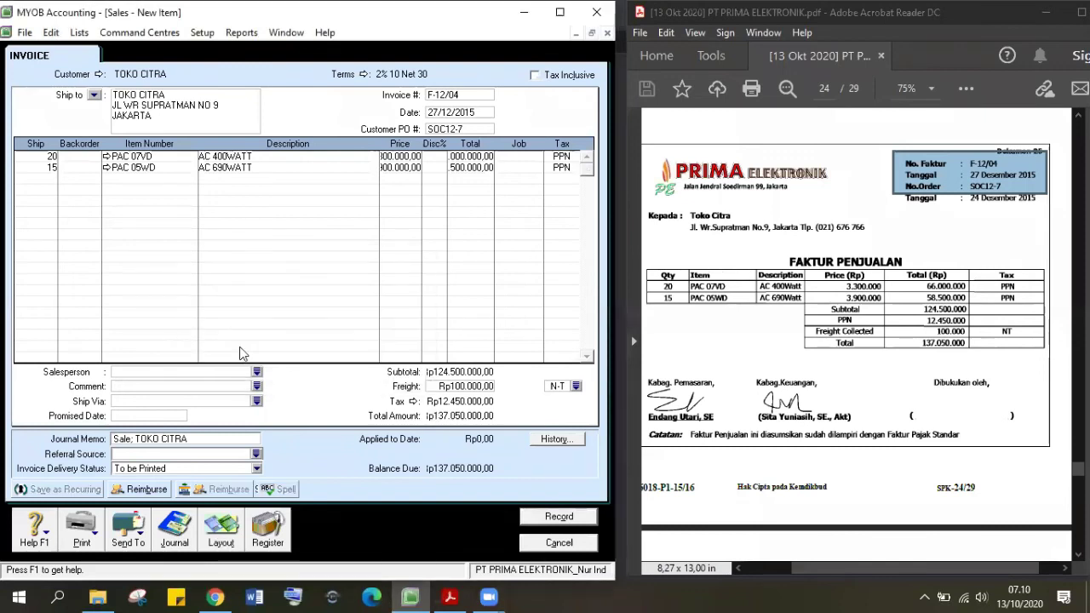
pyautogui.click(550, 545)
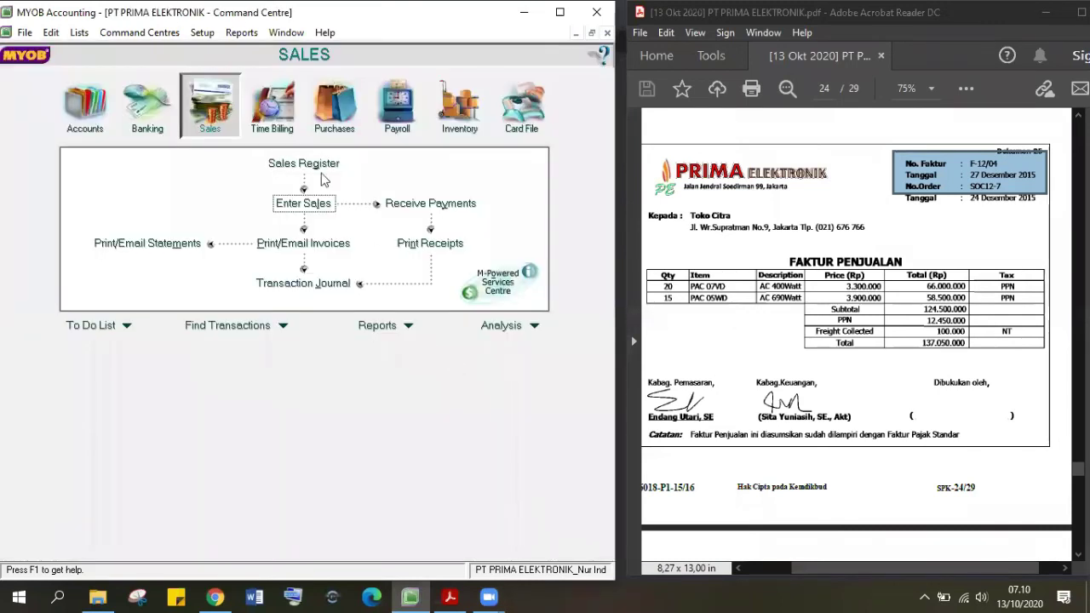
# - Open the recorded TOKO CITRA invoice dated 27/12/2015 from the sales transaction journal
pyautogui.click(320, 286)
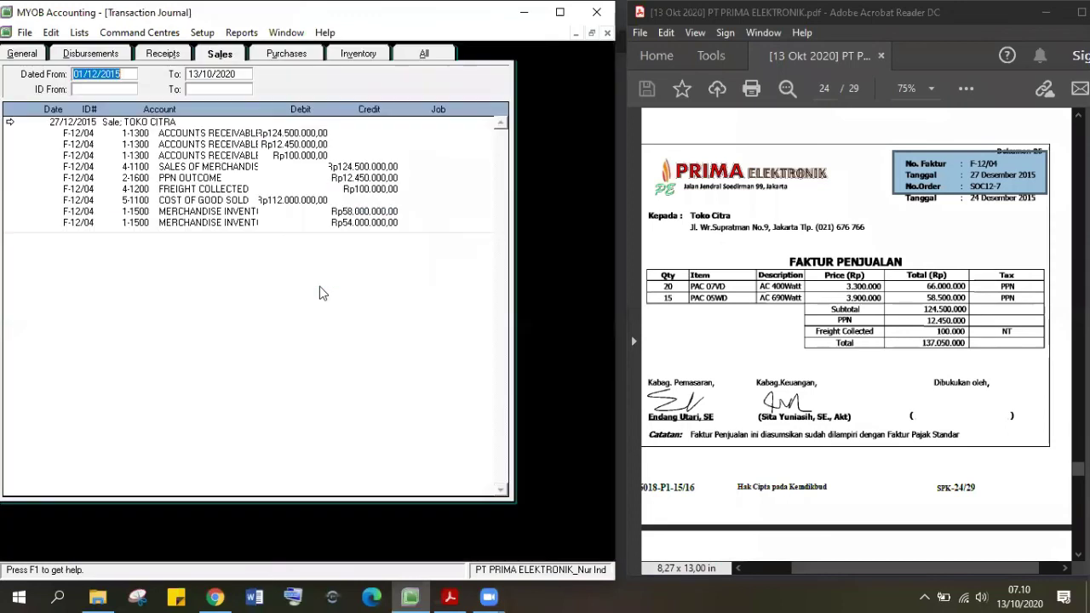
pyautogui.click(12, 124)
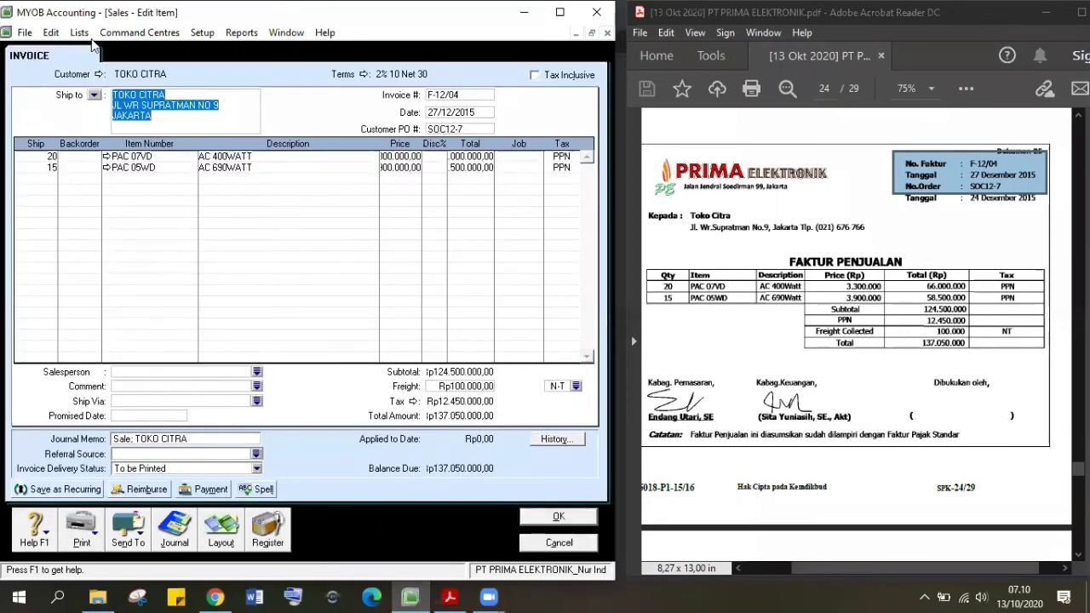
# - Delete the TOKO CITRA sale dated 27/12/2015, close the transaction journal and check the orders in the sales register
pyautogui.click(51, 32)
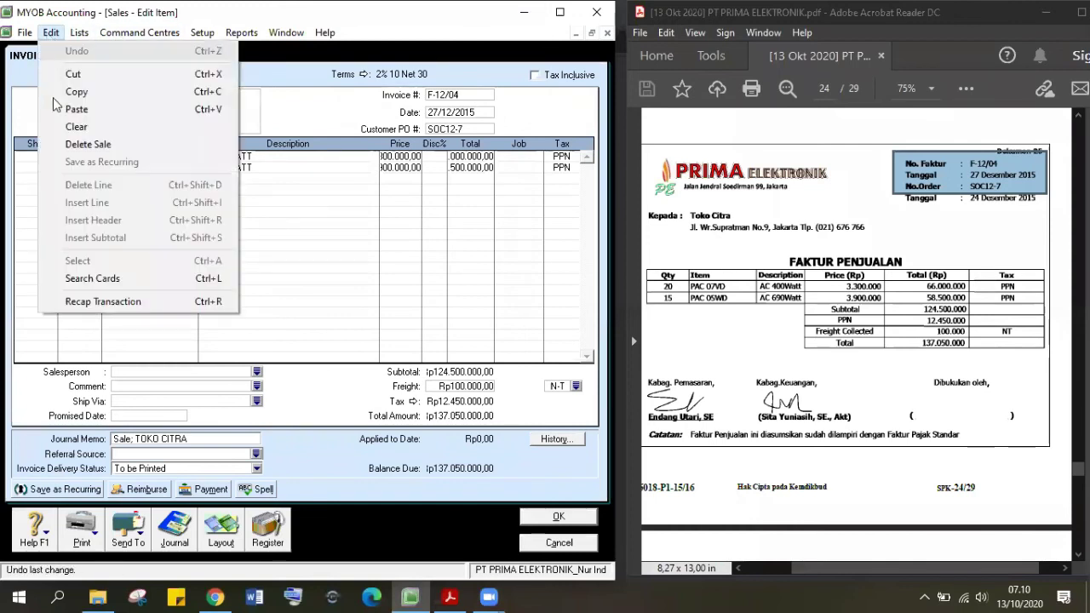
pyautogui.click(62, 144)
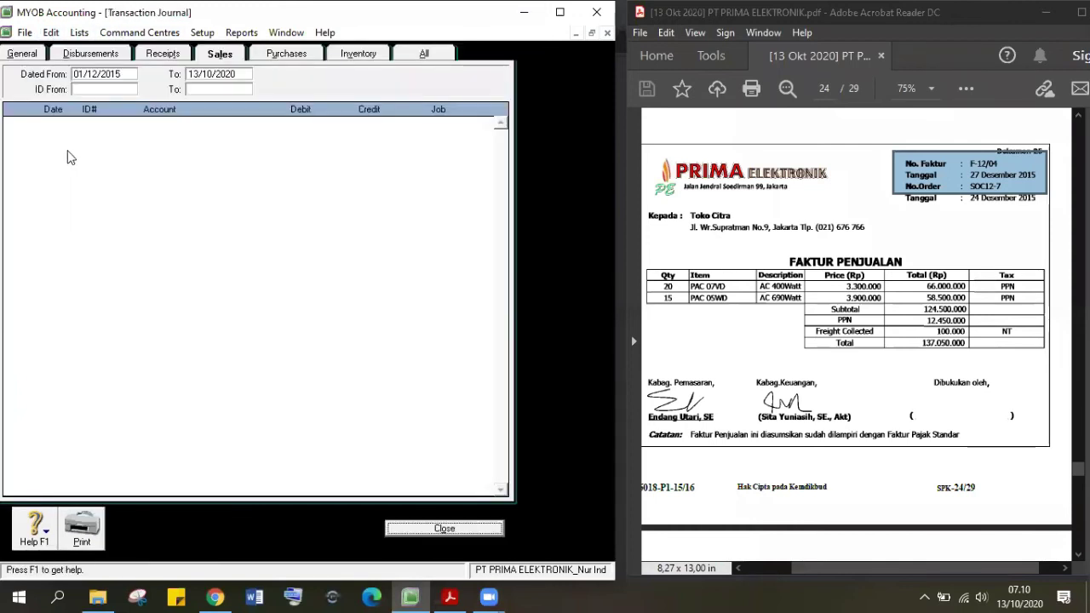
pyautogui.click(431, 529)
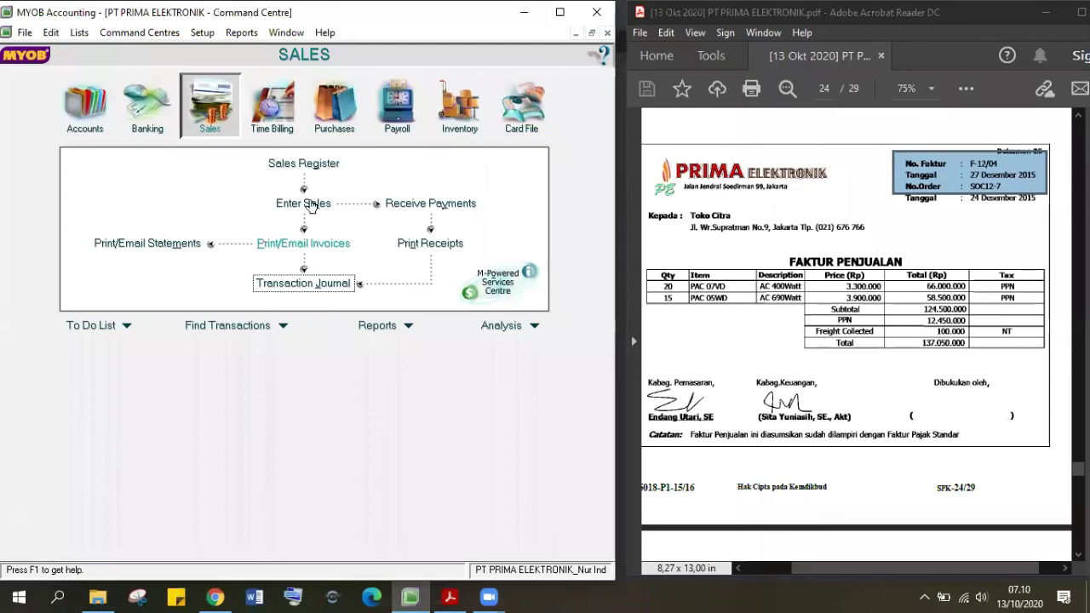
pyautogui.click(310, 169)
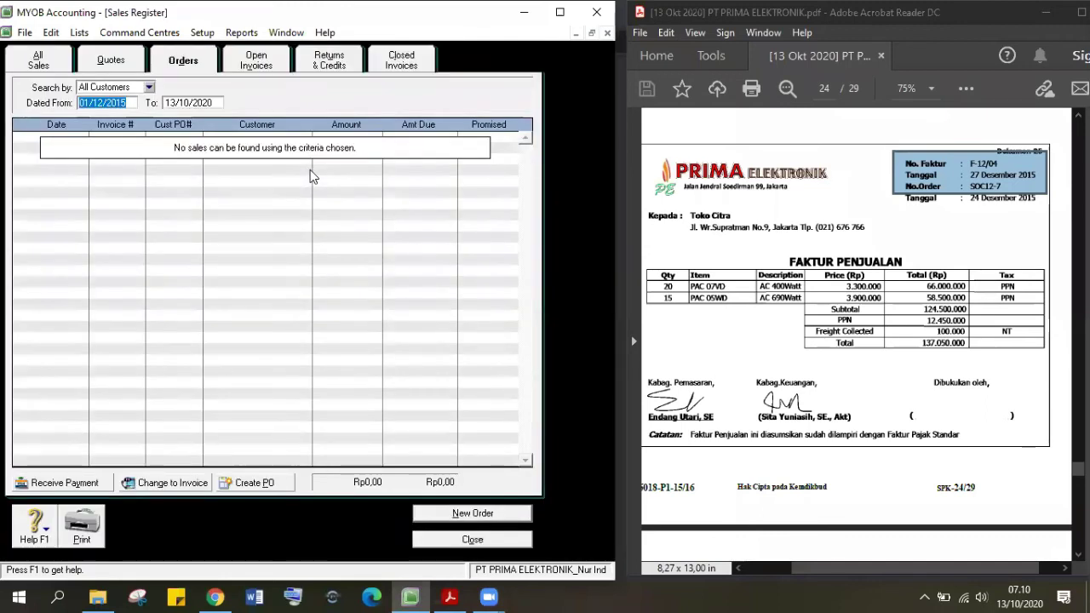
pyautogui.click(436, 540)
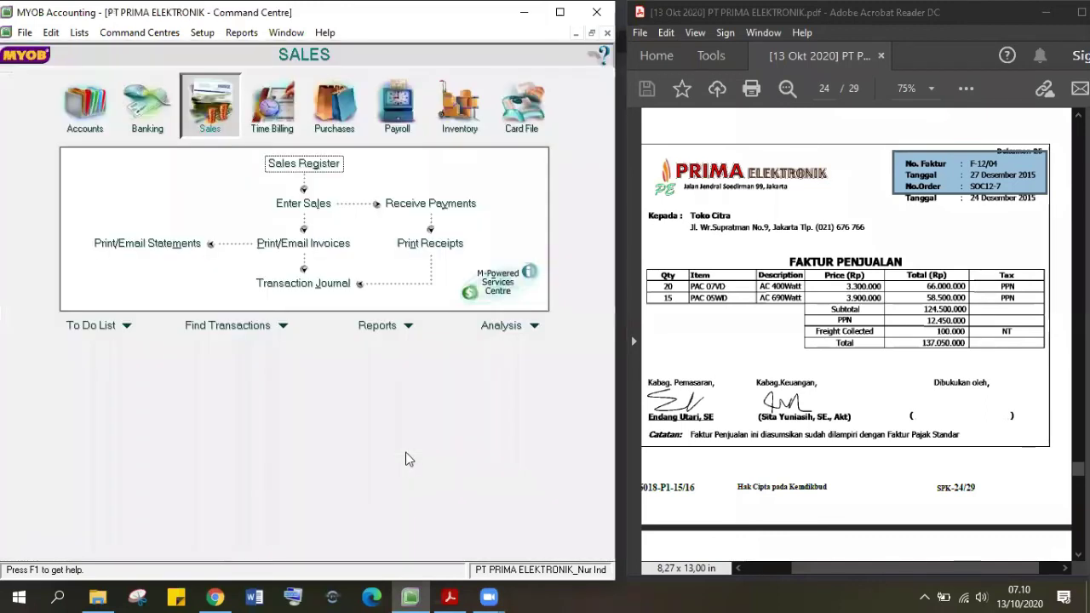
# - Start a new sale of type Order for the customer TOKO CITRA
pyautogui.click(303, 203)
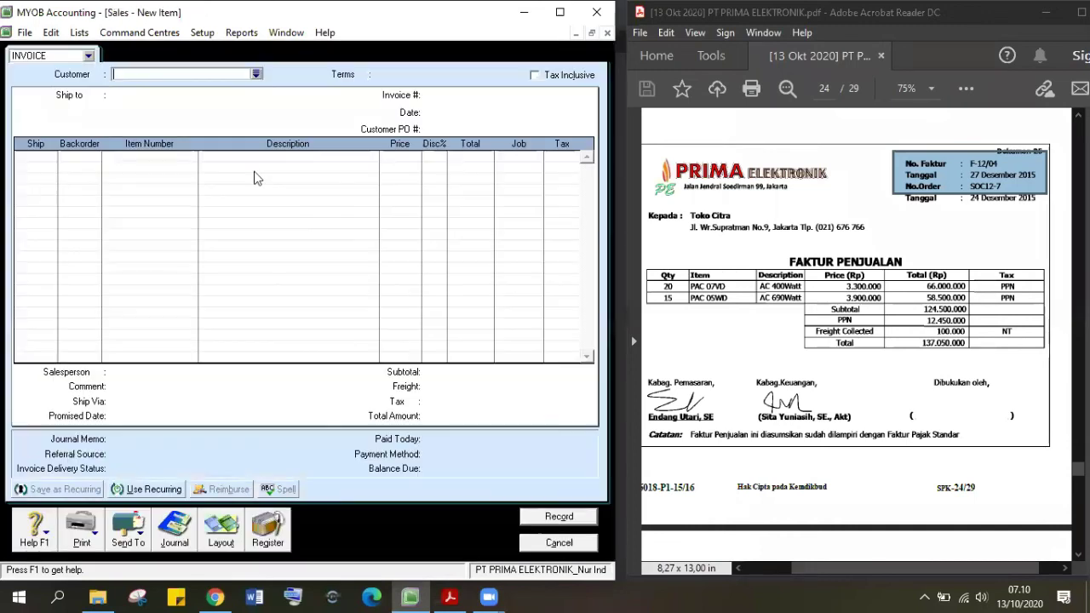
pyautogui.click(88, 56)
pyautogui.click(51, 81)
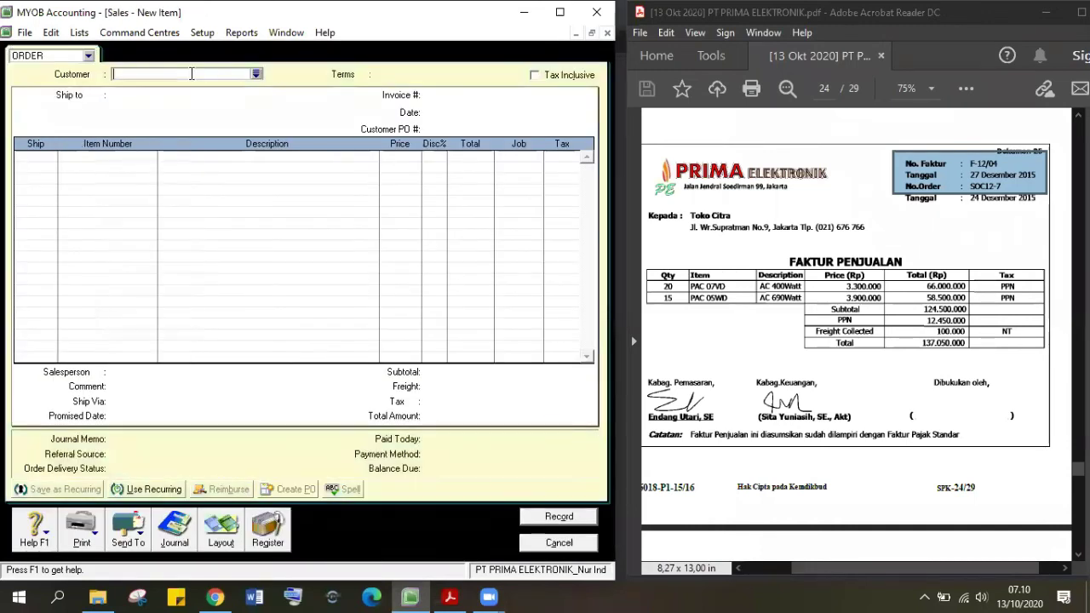
pyautogui.write('TOKO CITRA')
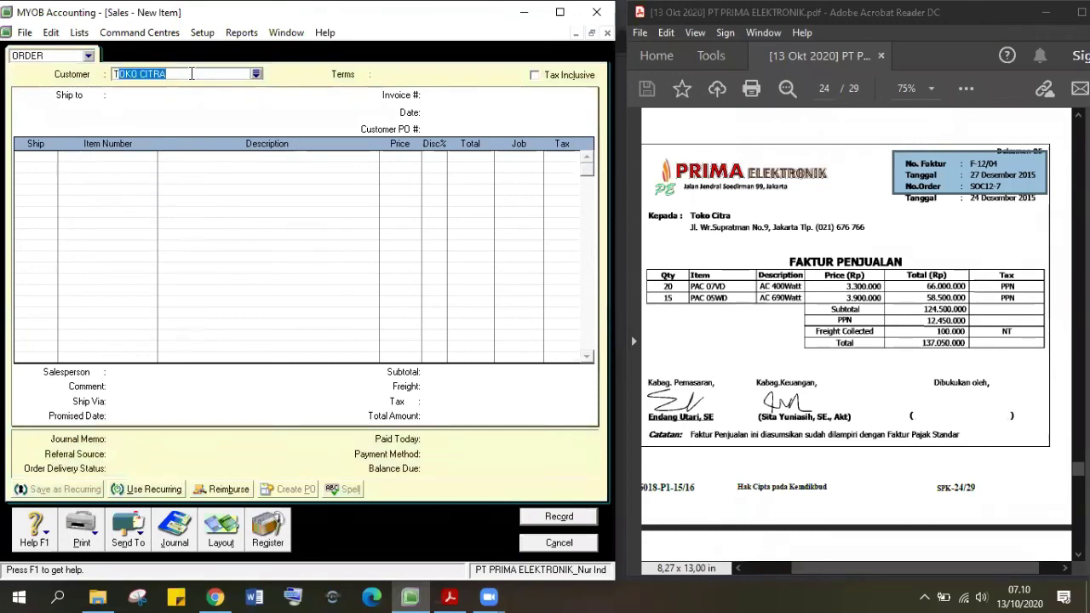
pyautogui.press('Tab')
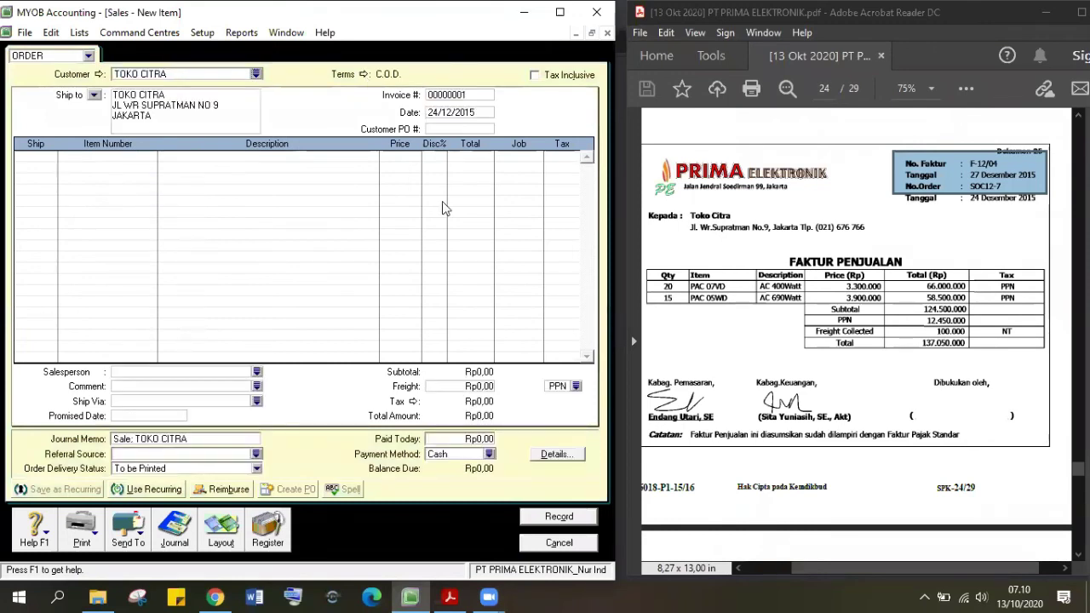
# - Set the order's credit terms to In a Given # of Days, with 10 discount days, 30 balance due days and 2% early-payment discount
pyautogui.click(364, 74)
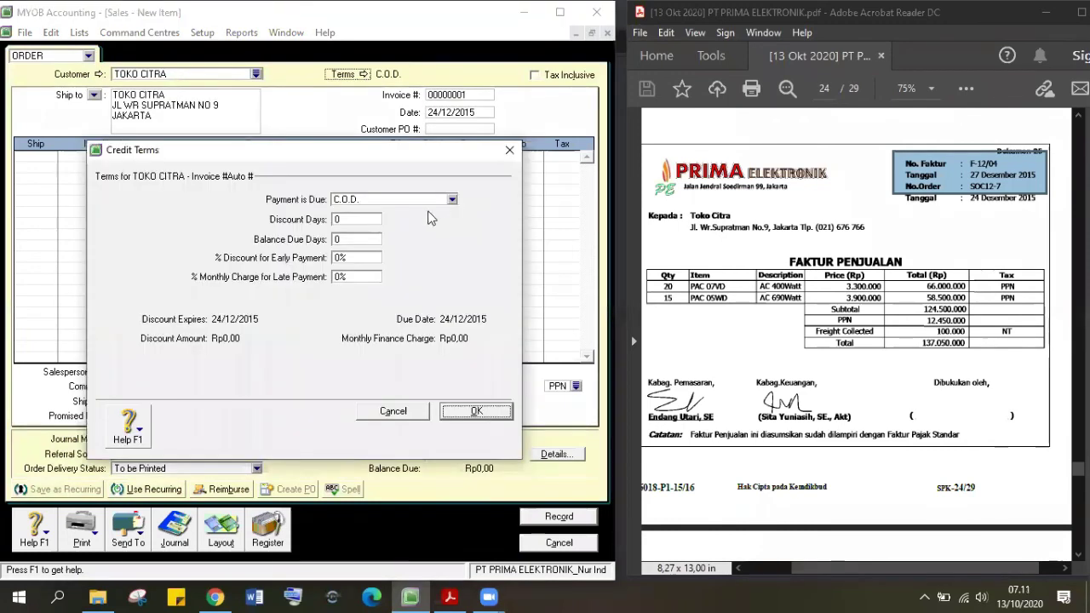
pyautogui.click(432, 201)
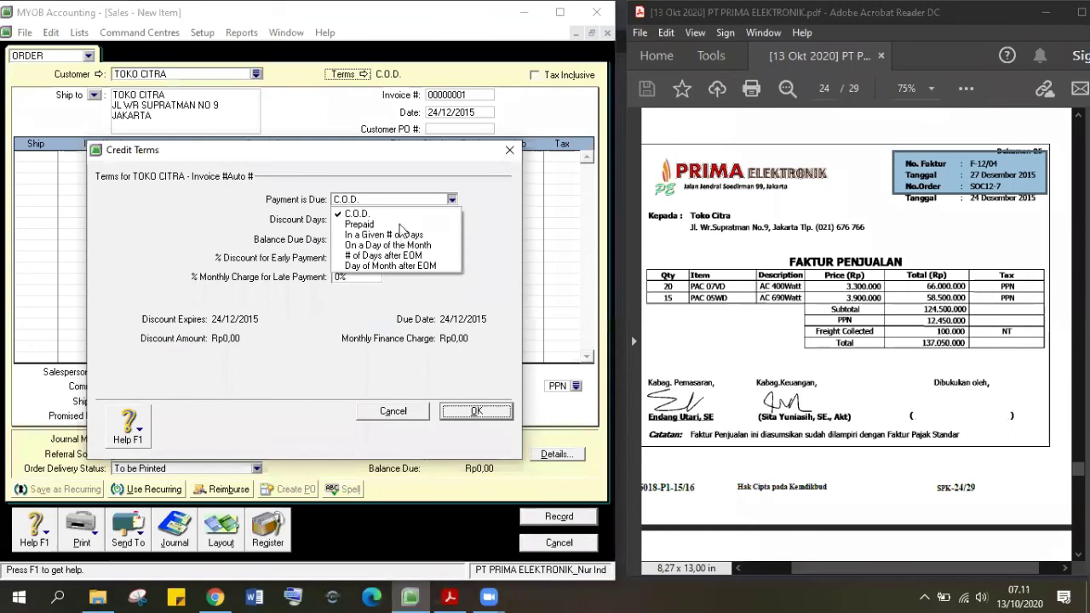
pyautogui.click(400, 234)
pyautogui.doubleClick(359, 218)
pyautogui.write('10')
pyautogui.press('Tab')
pyautogui.write('30')
pyautogui.press('Tab')
pyautogui.write('2')
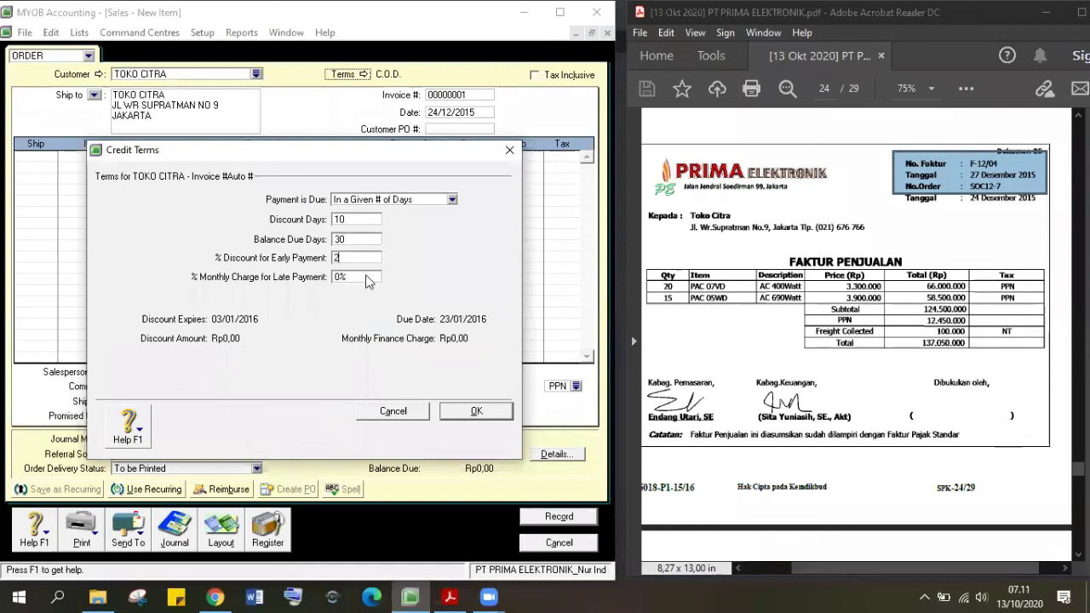
pyautogui.click(477, 411)
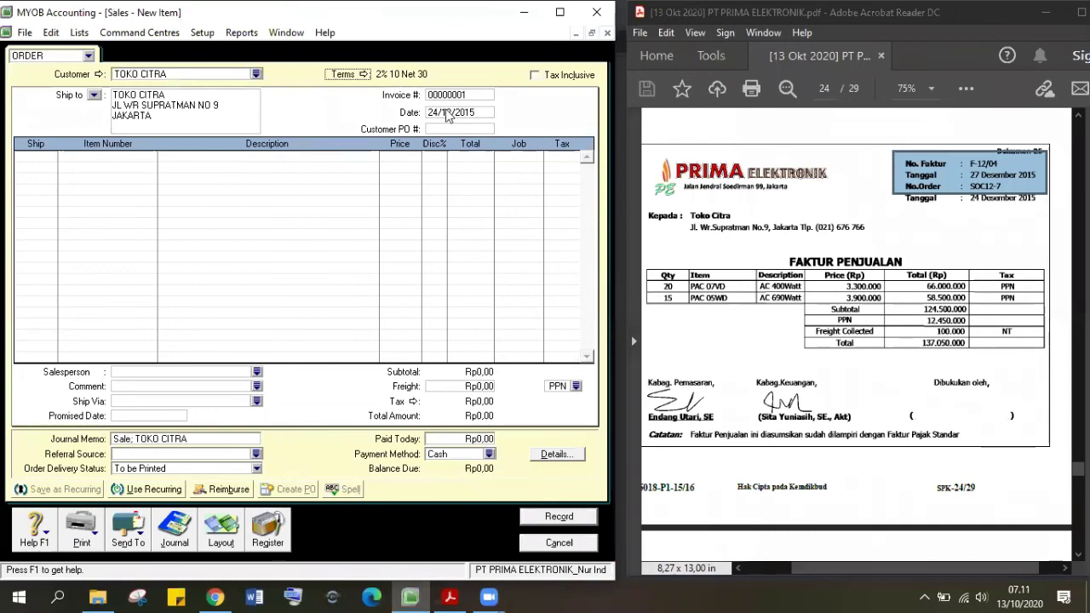
# - Enter the customer PO number from TOKO CITRA's Surat Order Pembelian on page 23 of the PDF
pyautogui.click(679, 131)
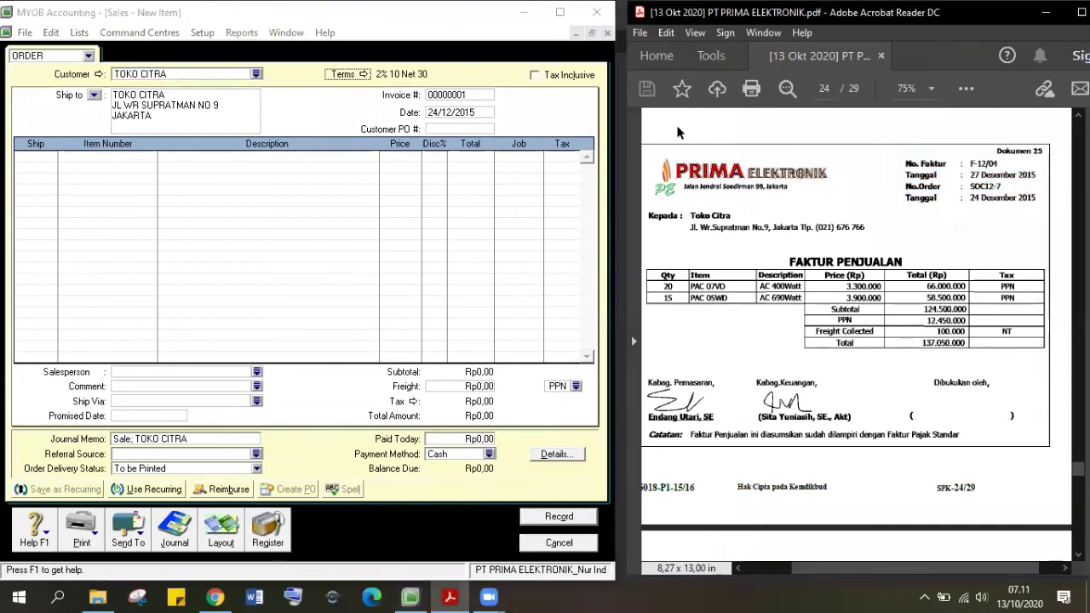
pyautogui.scroll(1, 678, 132)
pyautogui.scroll(10, 679, 132)
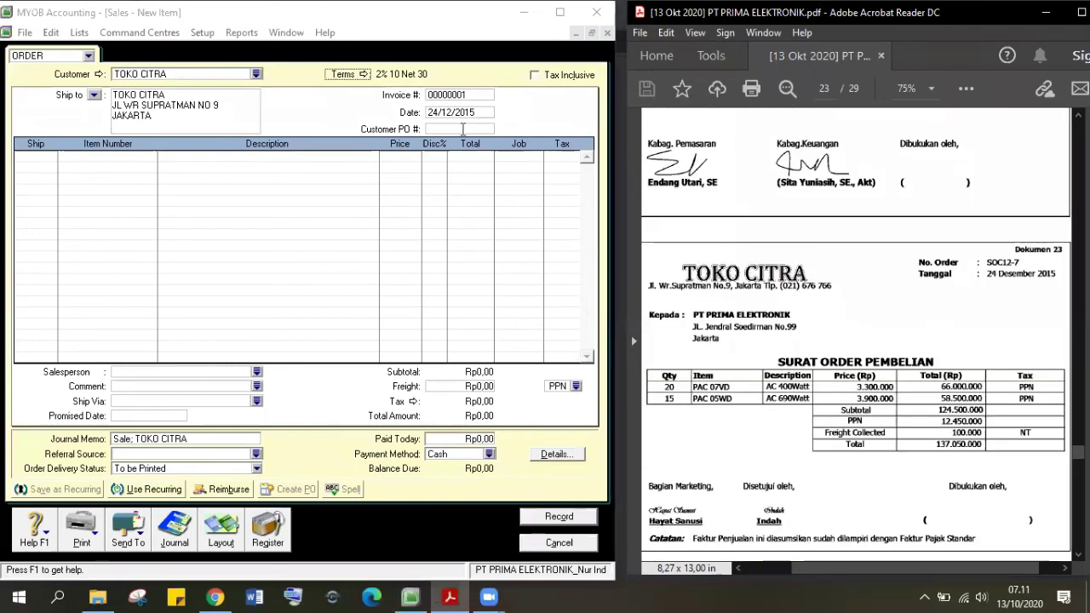
pyautogui.click(462, 129)
pyautogui.write('S')
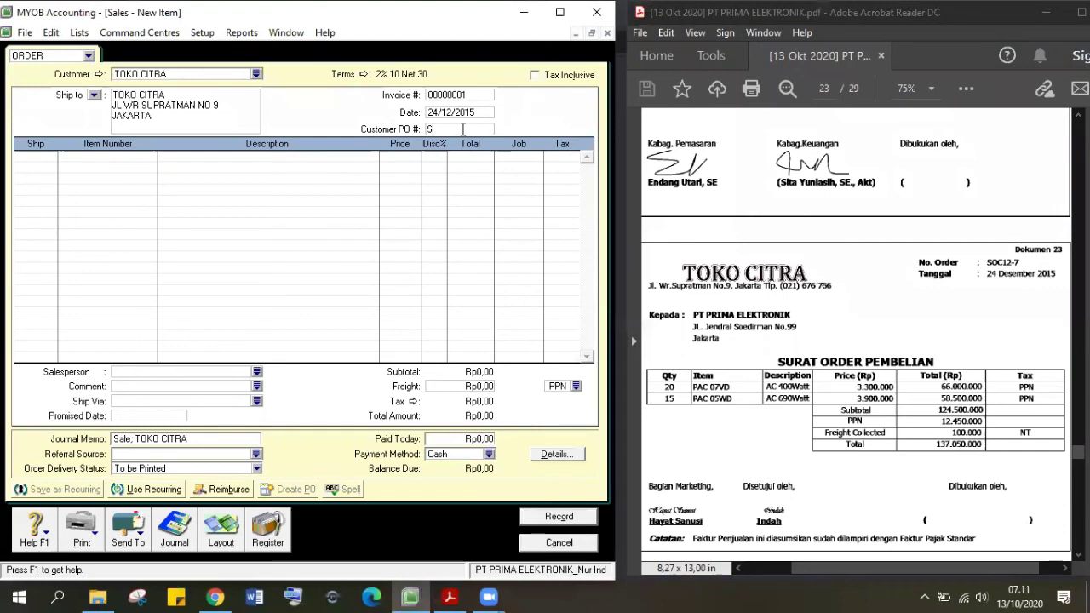
pyautogui.write('OC12-7')
pyautogui.press('Tab')
# - Add a line for 20 units of item PAC 07VD (AC 400WATT) at a price of 3300000
pyautogui.write('20')
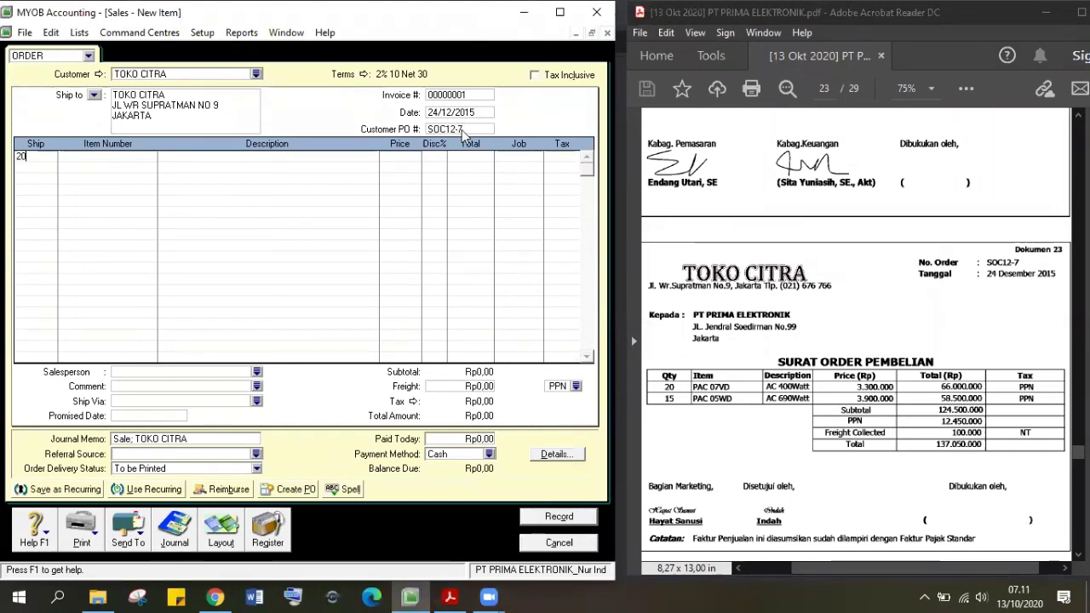
pyautogui.press('Tab')
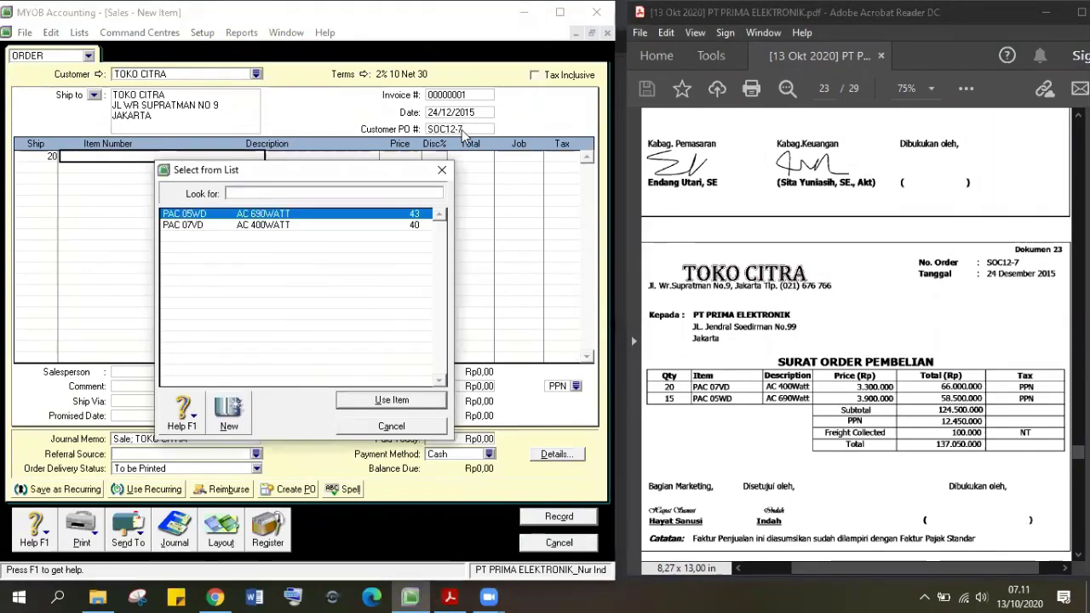
pyautogui.doubleClick(295, 222)
pyautogui.write('3300000')
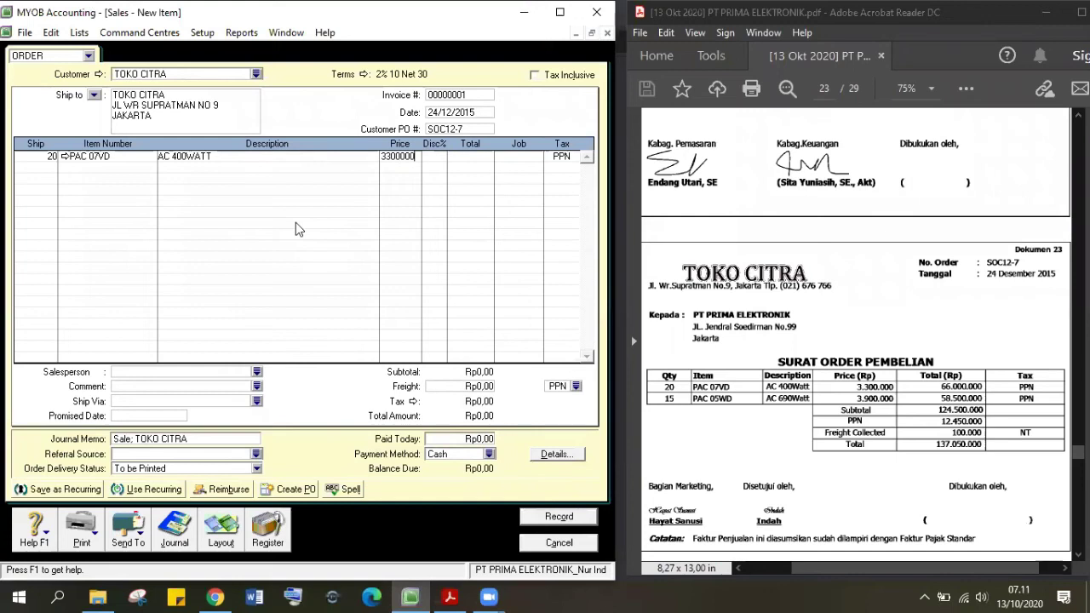
pyautogui.press('Return')
# - Add a second line for 15 units of item PAC 05WD (AC 690WATT) at a price of 3900000
pyautogui.write('15')
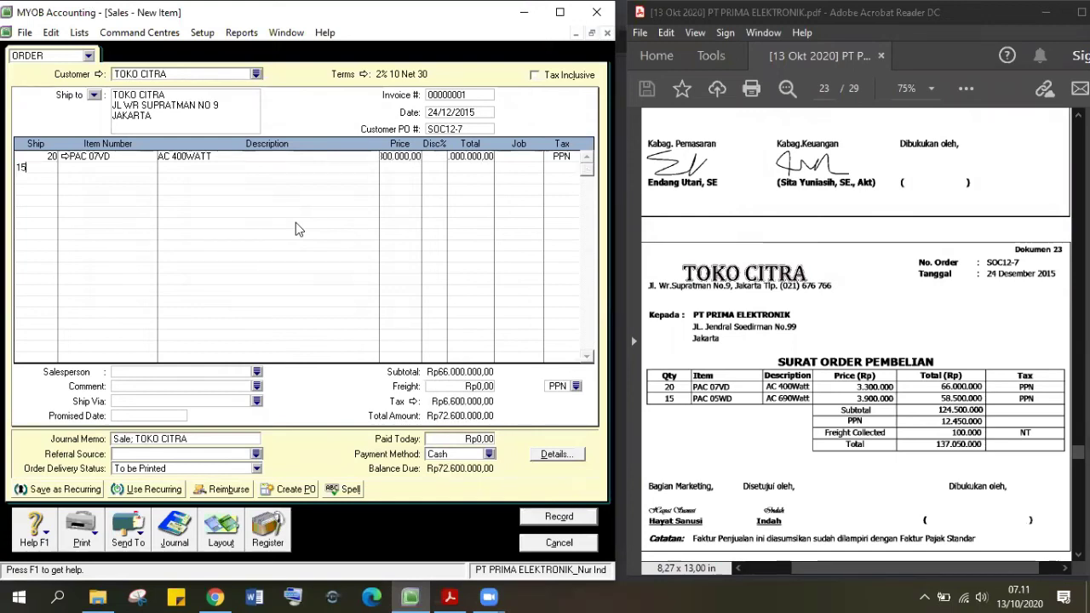
pyautogui.press('Tab')
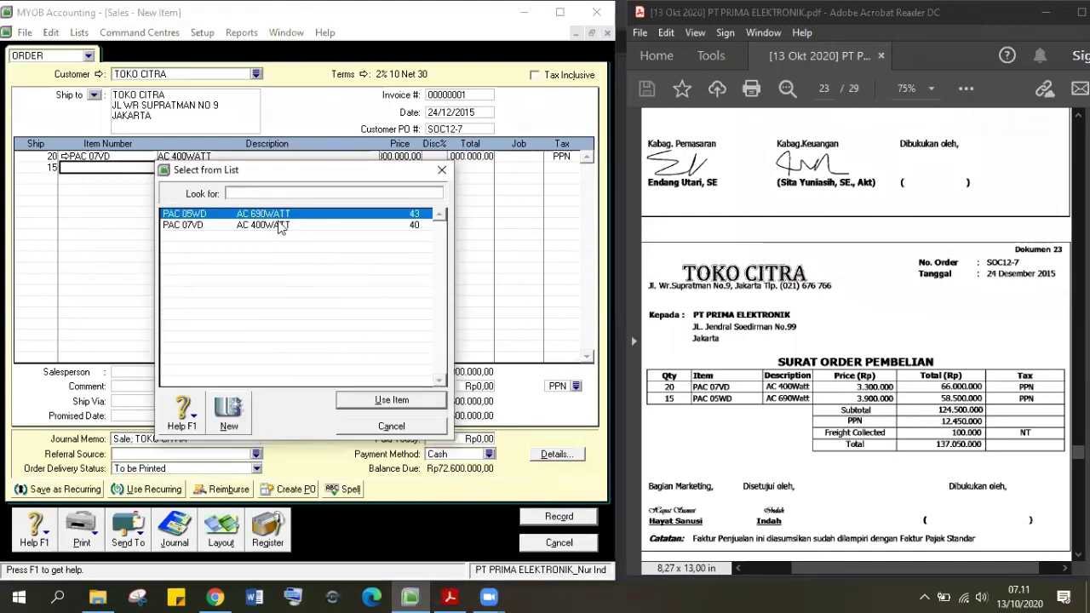
pyautogui.doubleClick(275, 214)
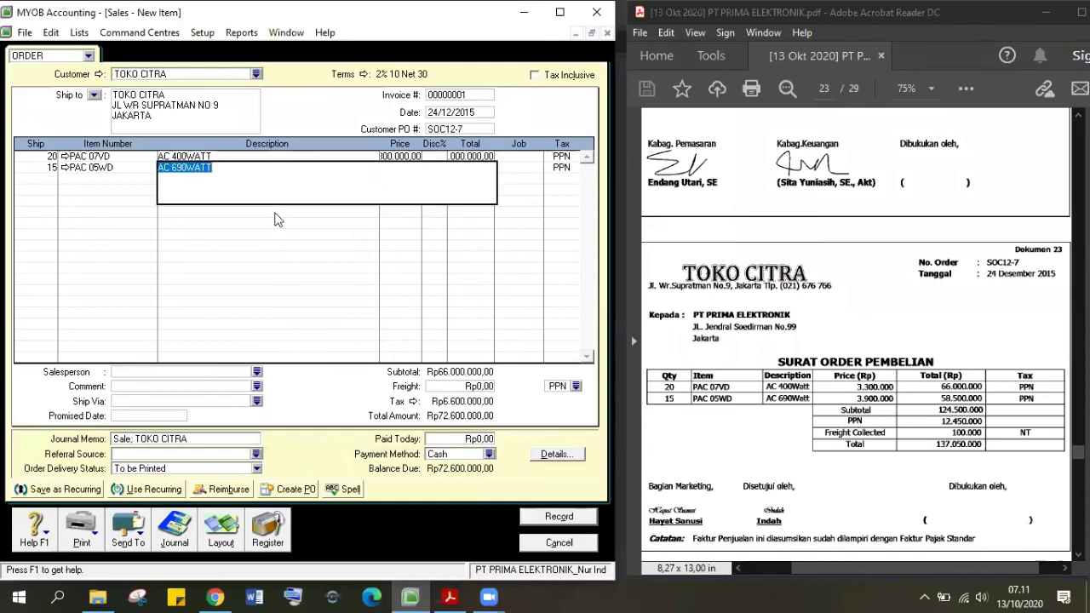
pyautogui.press('Tab')
pyautogui.write('3900000')
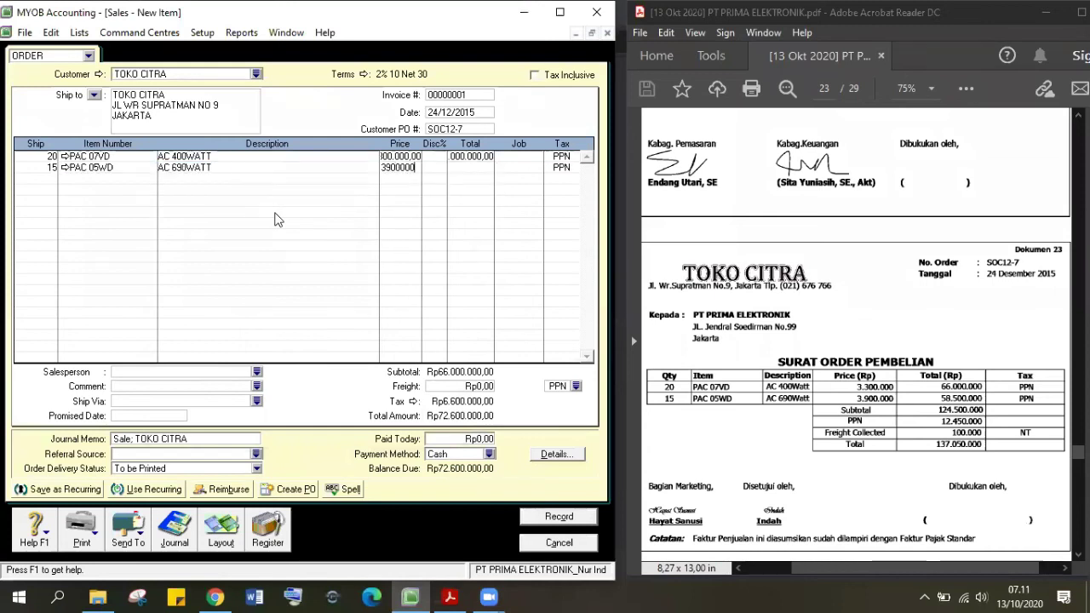
pyautogui.press('Tab')
pyautogui.press('Tab')
pyautogui.press('Tab')
pyautogui.press('Tab')
pyautogui.press('Tab')
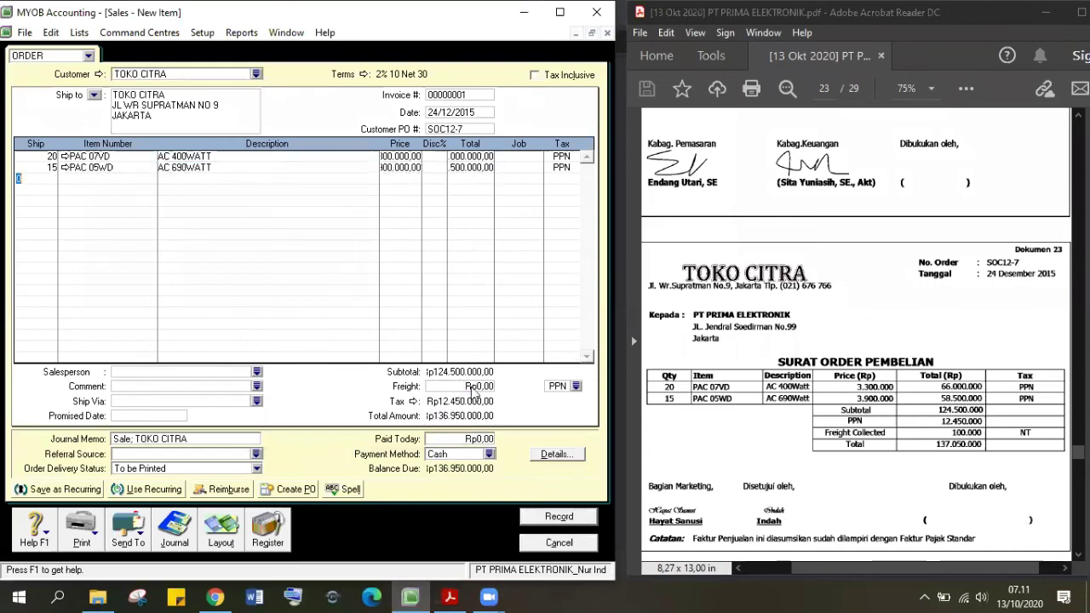
# - Set the freight to 100000 with tax code N-T and record the sales order
pyautogui.click(474, 387)
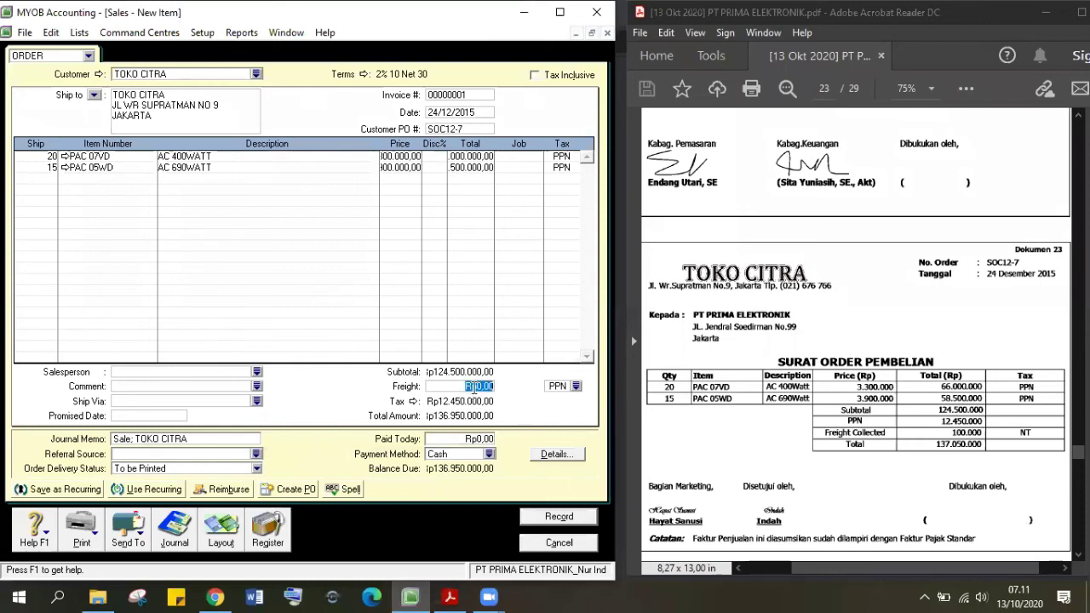
pyautogui.write('100000')
pyautogui.press('Tab')
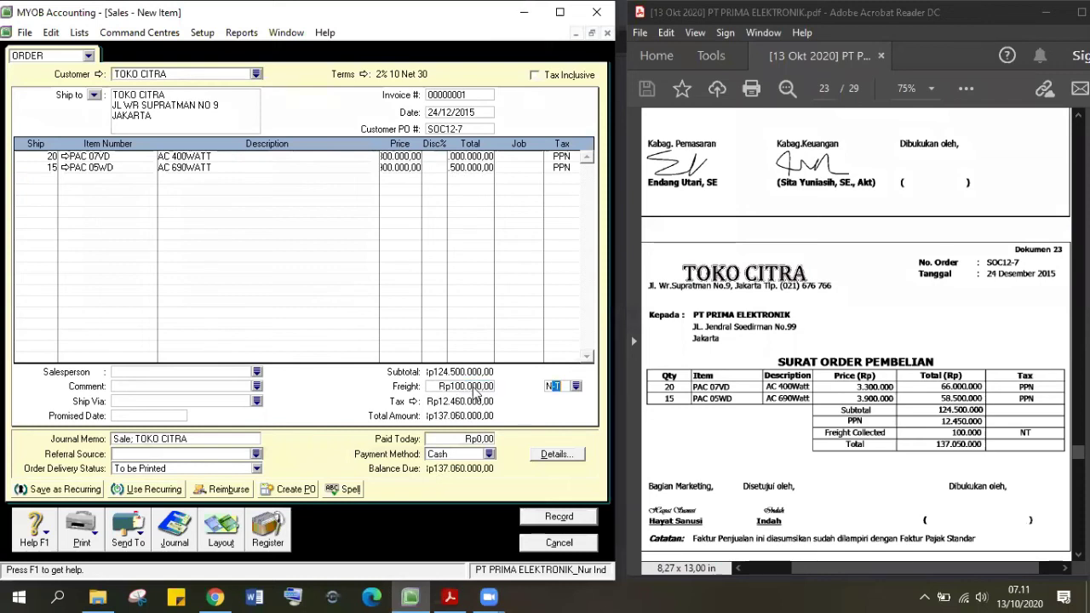
pyautogui.write('N-T')
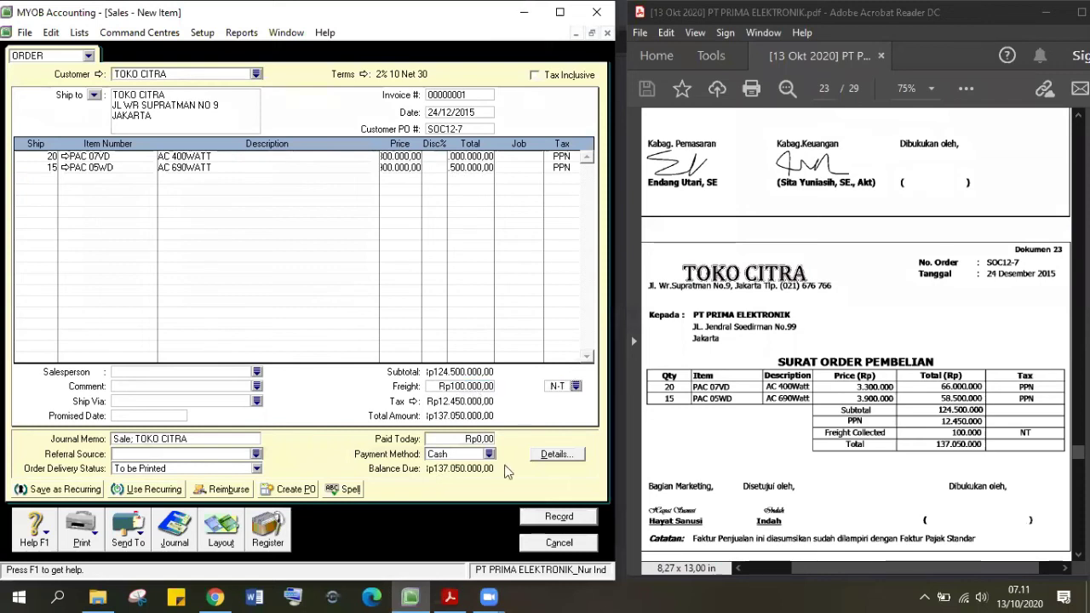
pyautogui.click(539, 518)
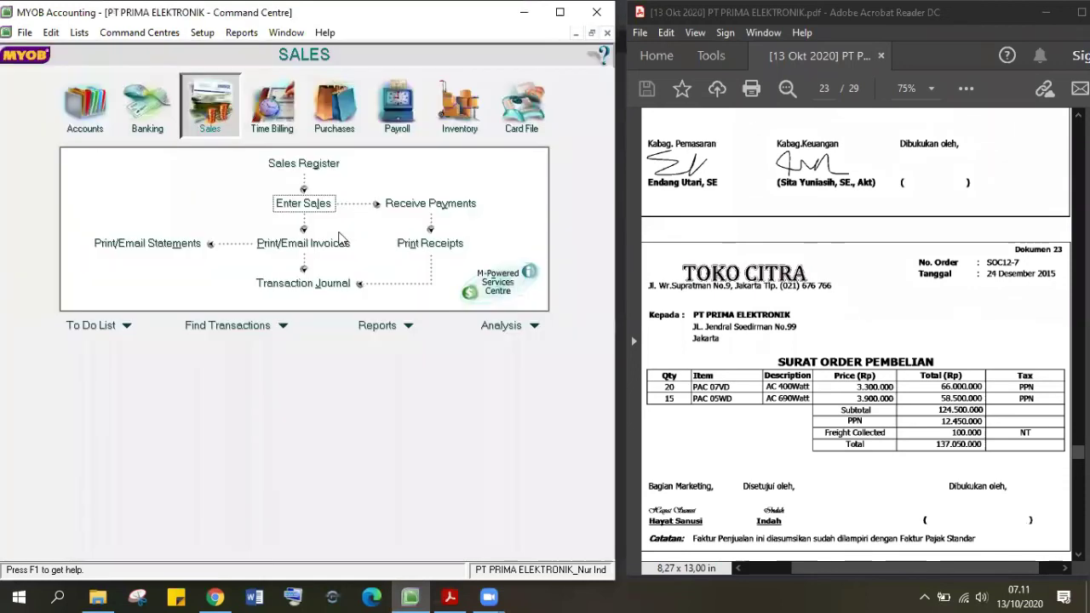
# - List all sales in the sales register dated from 01/12/2015 to 31/12/2015
pyautogui.click(328, 164)
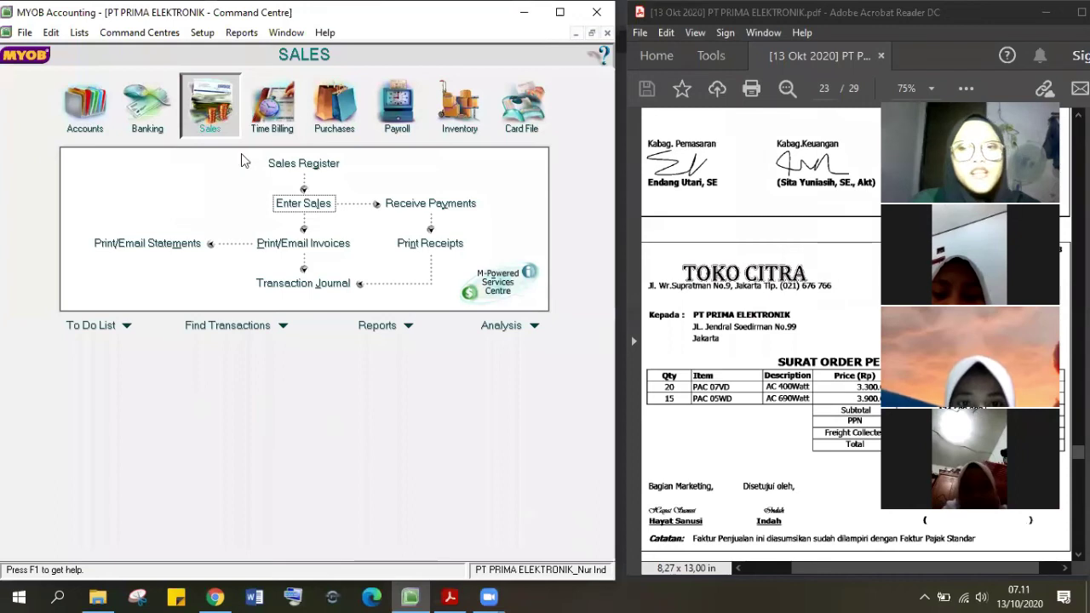
pyautogui.click(291, 167)
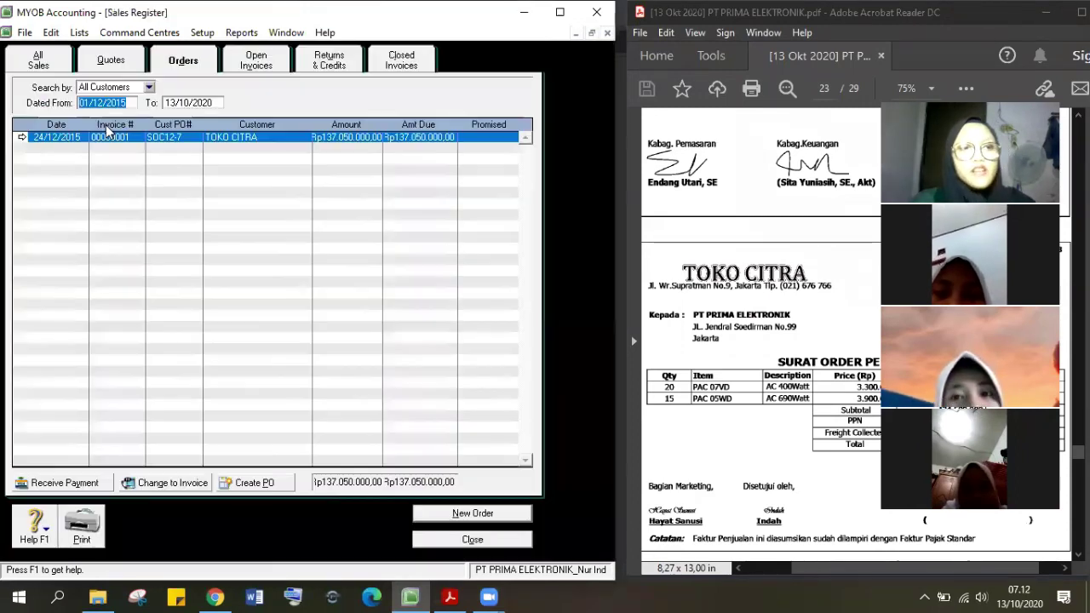
pyautogui.click(53, 64)
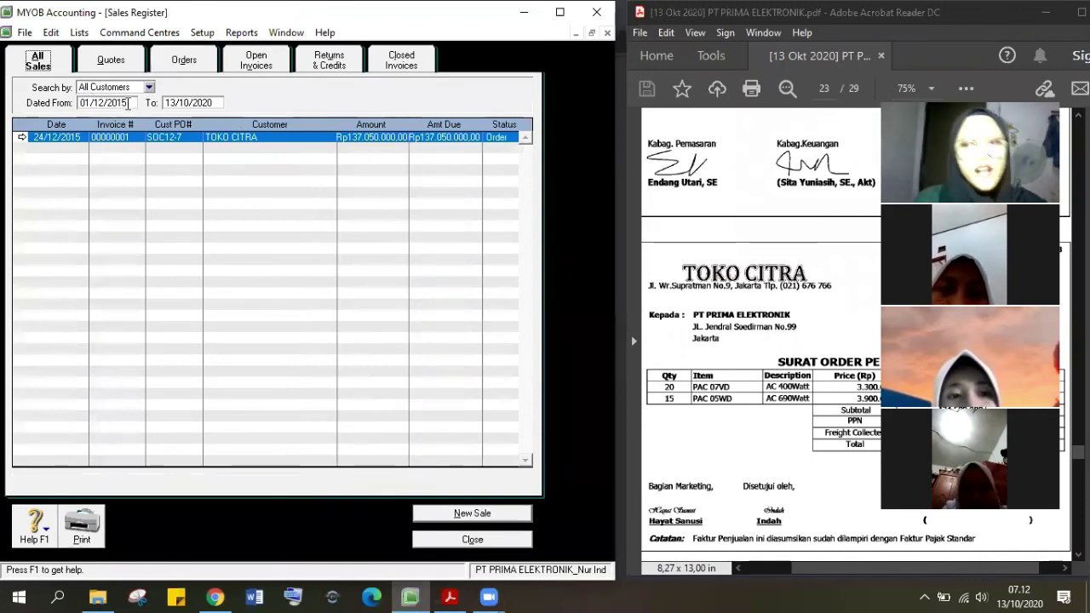
pyautogui.click(128, 102)
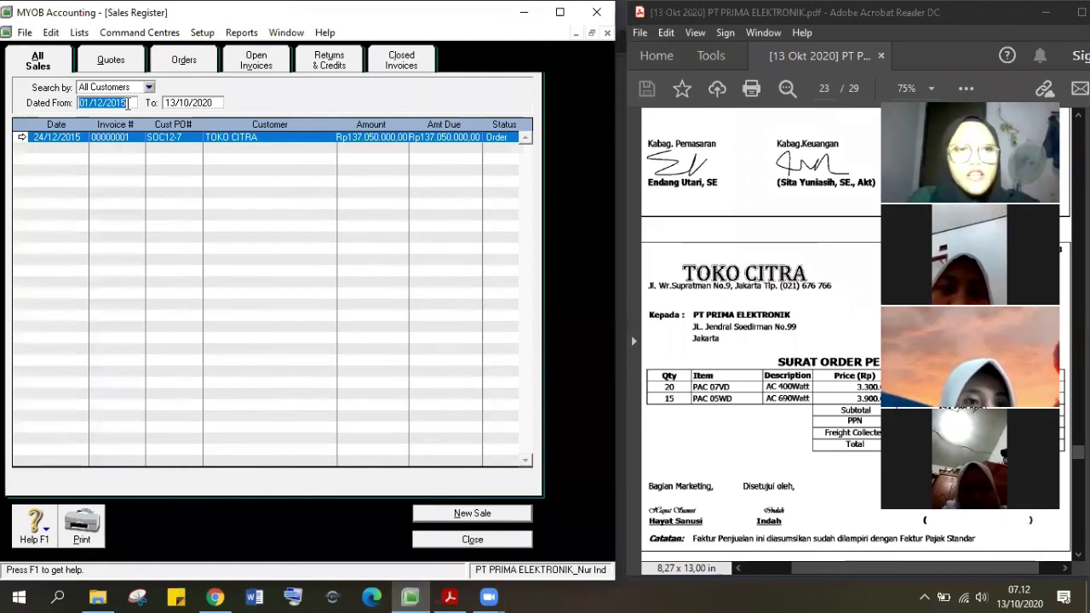
pyautogui.write('1')
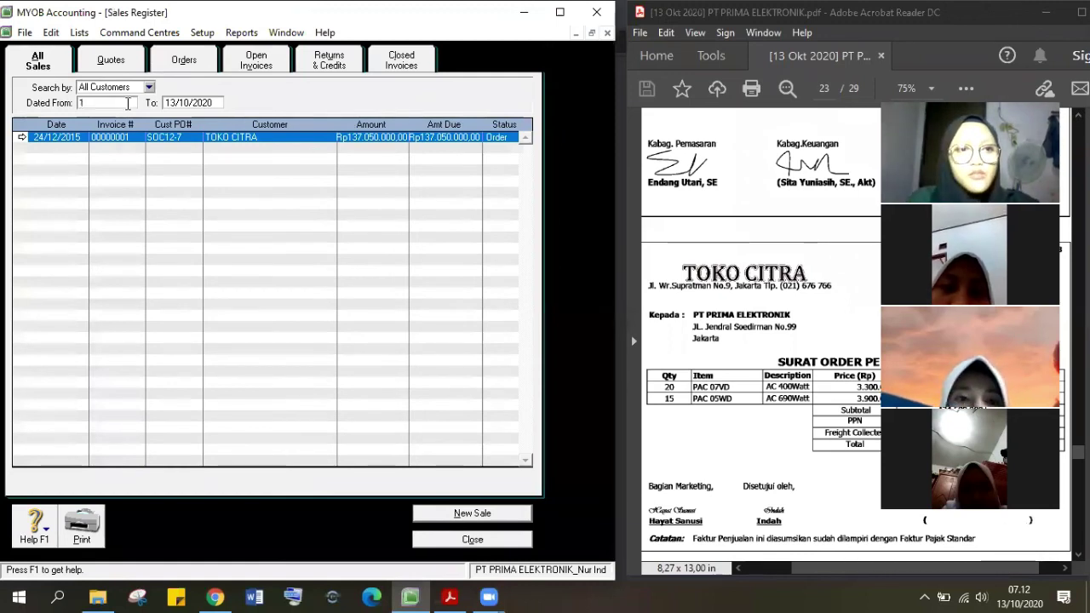
pyautogui.write('/12/2015')
pyautogui.press('Tab')
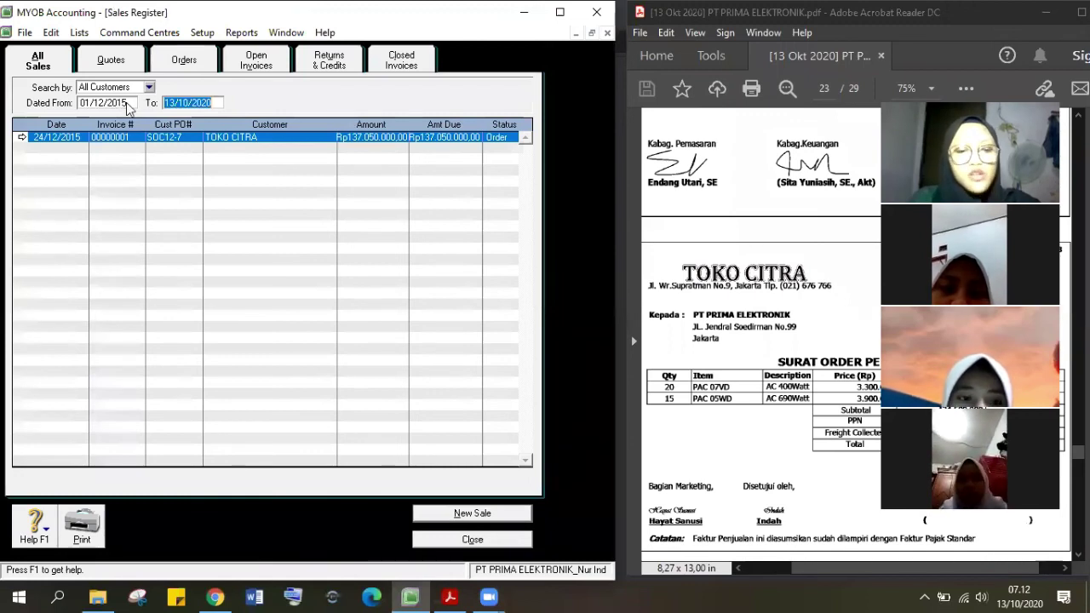
pyautogui.write('31/12/2015')
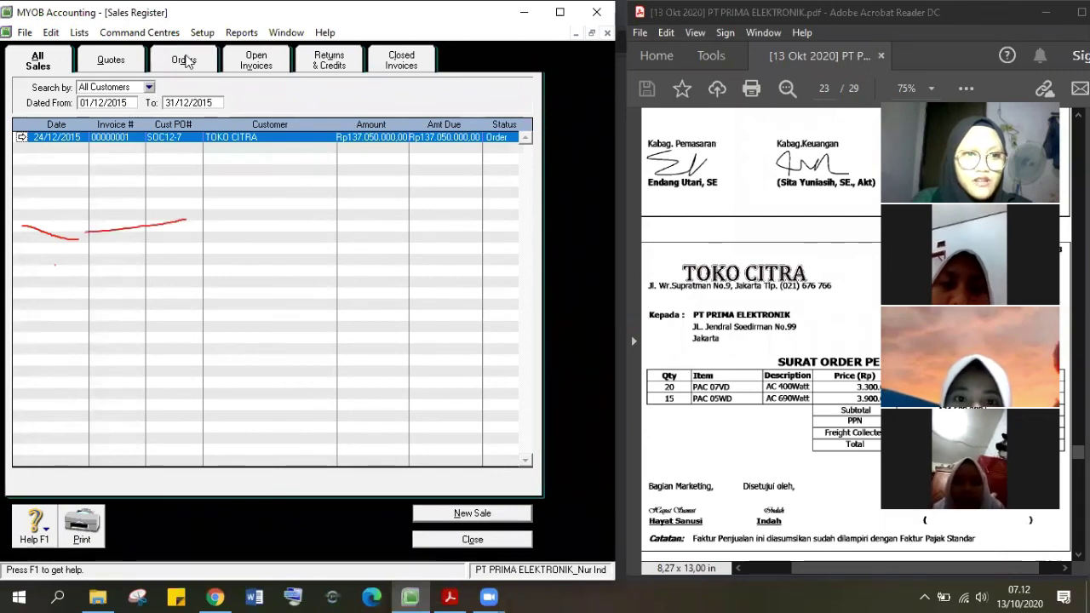
# - Convert TOKO CITRA's open sales order dated 24/12/2015 into an invoice from the sales register
pyautogui.click(186, 60)
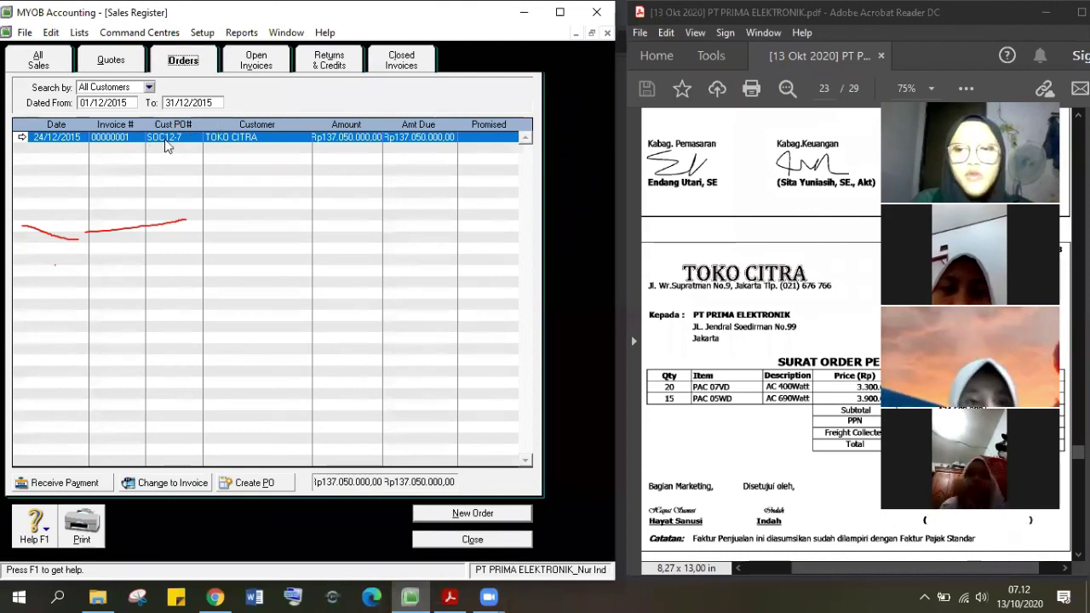
pyautogui.click(238, 139)
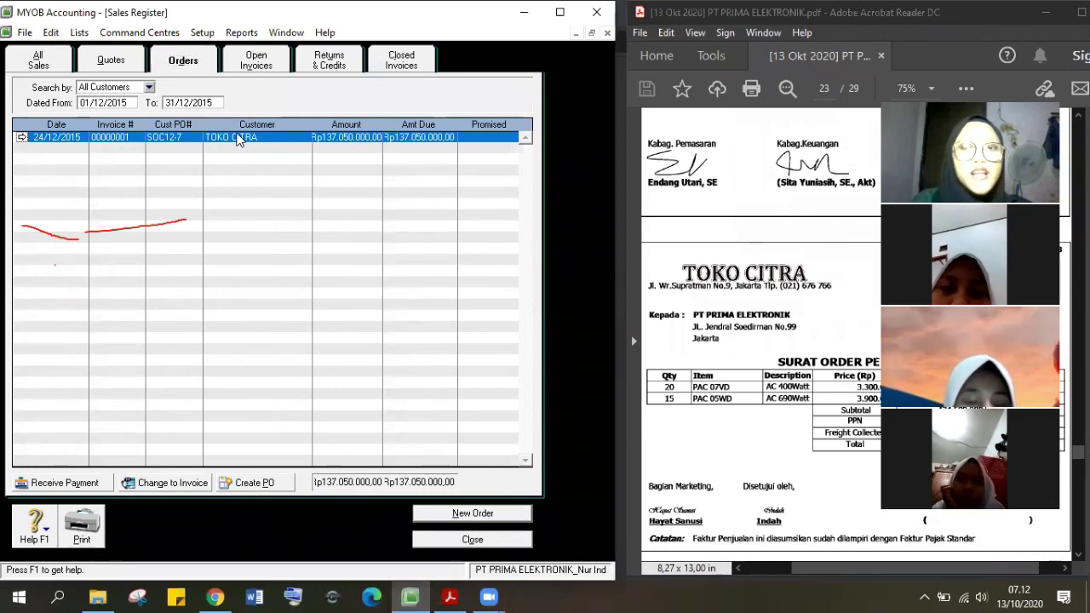
pyautogui.click(166, 483)
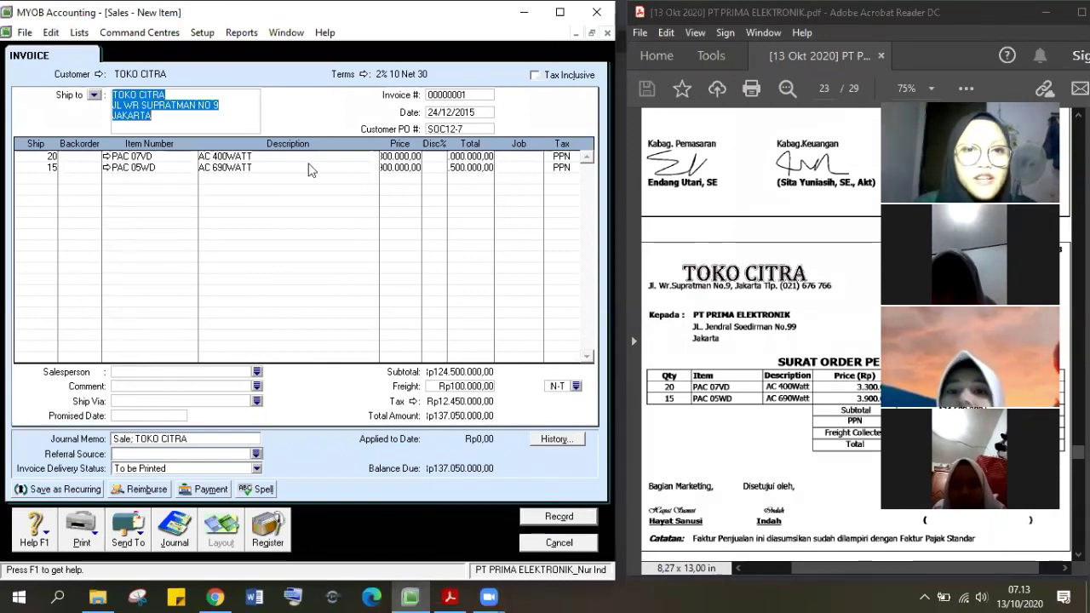
# - Find TOKO CITRA's Faktur Penjualan in the PDF in Adobe Acrobat Reader and set the MYOB invoice number to F-12/04
pyautogui.click(475, 96)
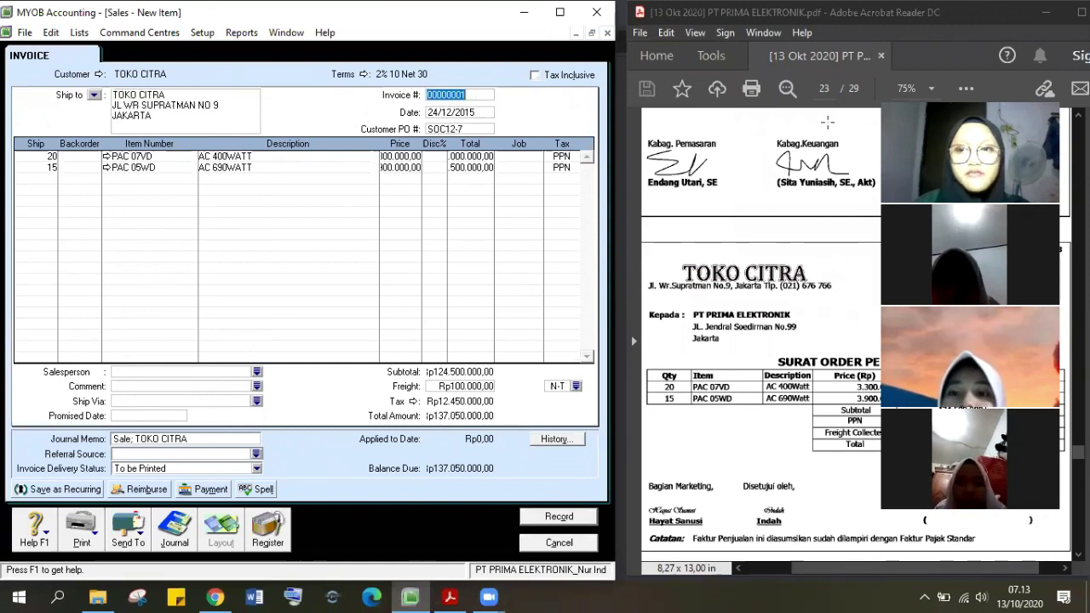
pyautogui.click(808, 227)
pyautogui.scroll(-3, 809, 227)
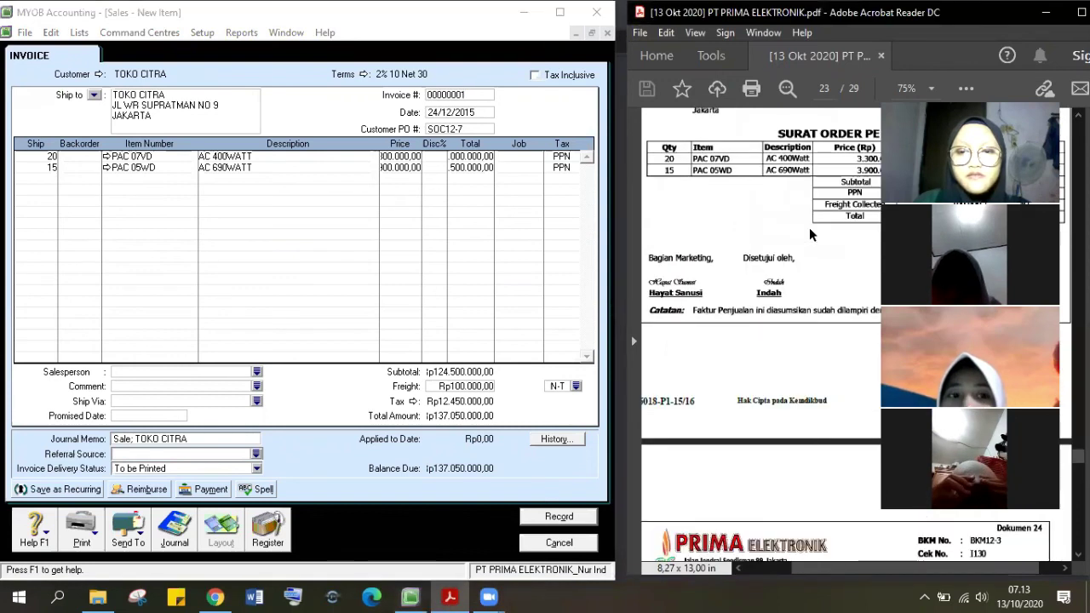
pyautogui.scroll(-5, 809, 227)
pyautogui.scroll(1, 808, 228)
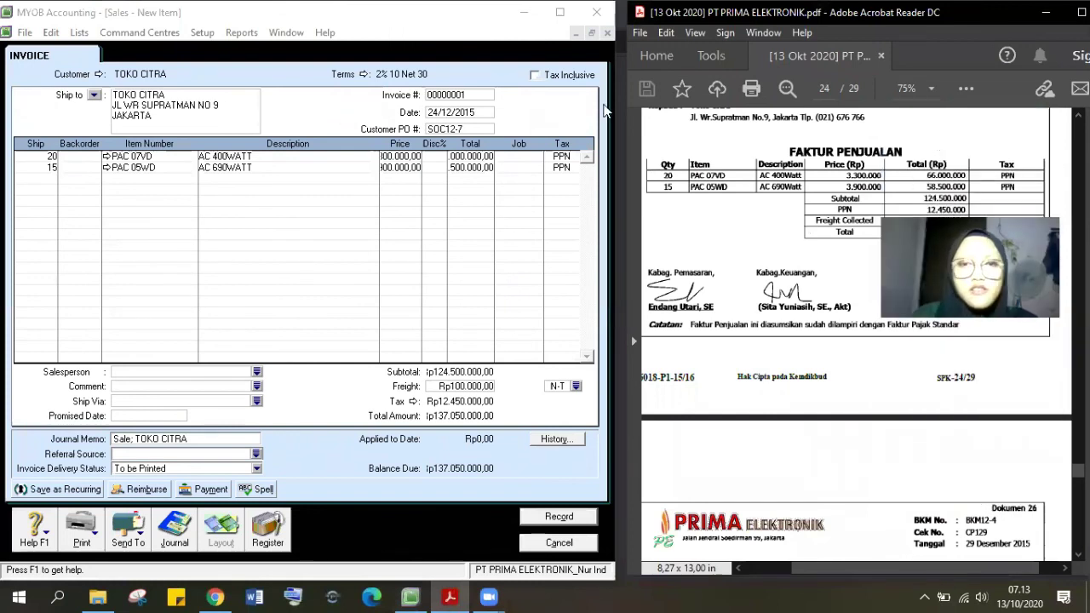
pyautogui.scroll(2, 847, 324)
pyautogui.click(468, 99)
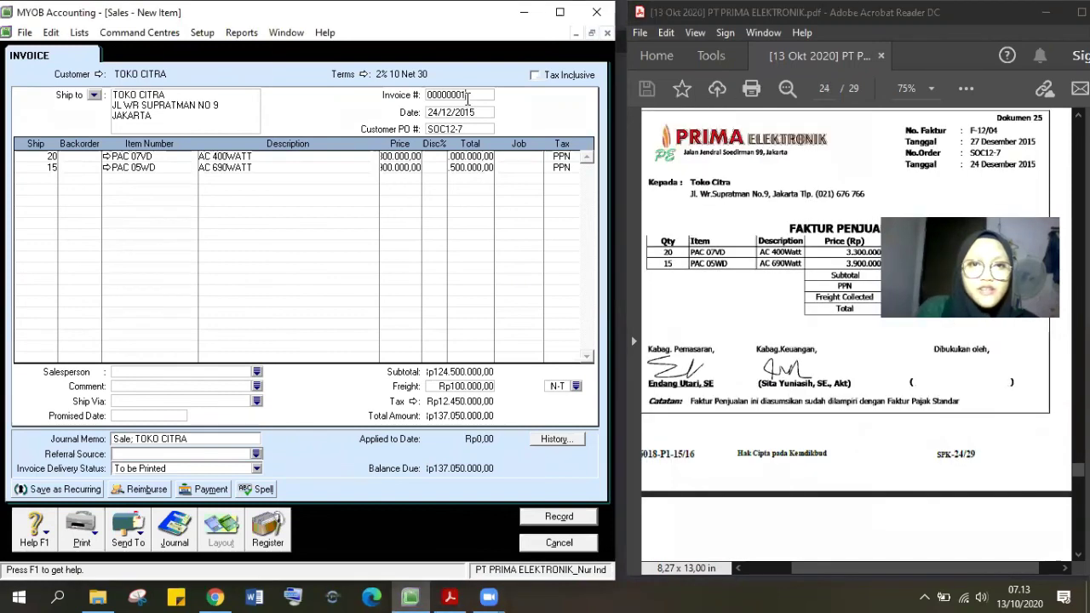
pyautogui.write('F')
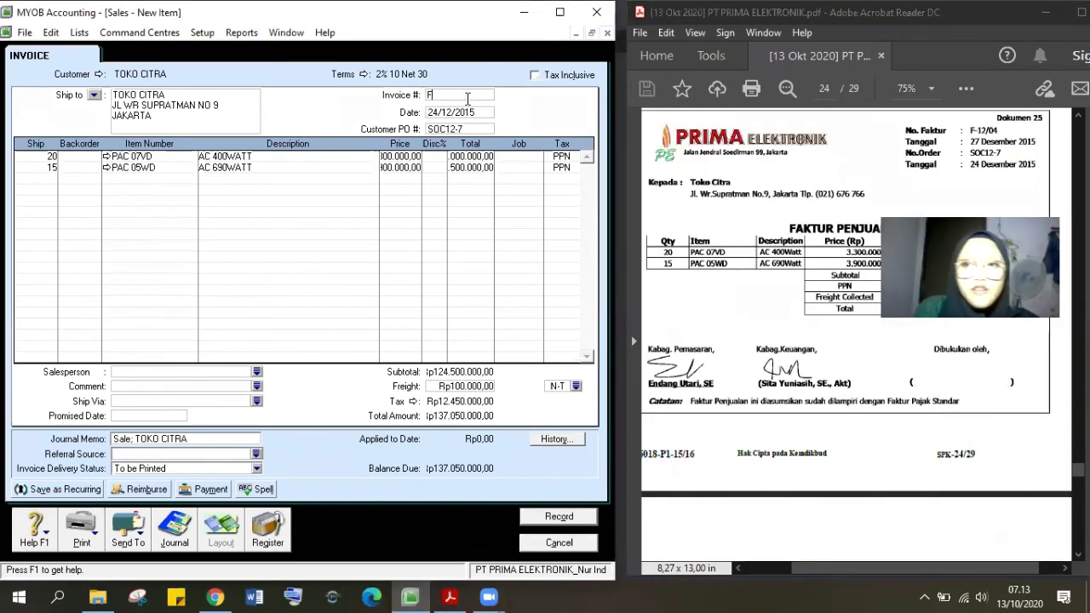
pyautogui.write('-12/0')
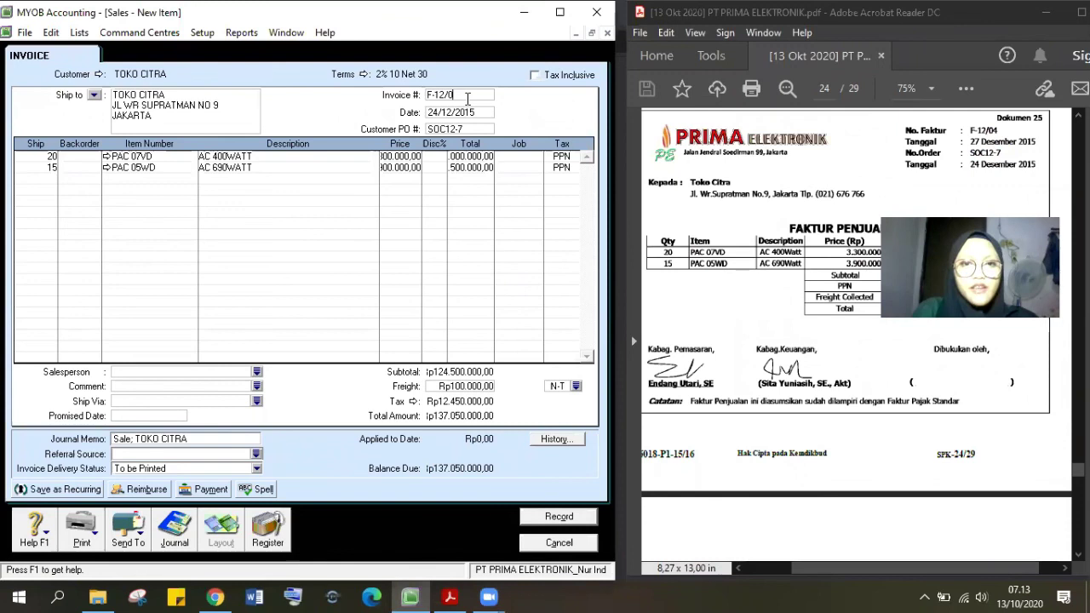
pyautogui.write('4')
pyautogui.press('Tab')
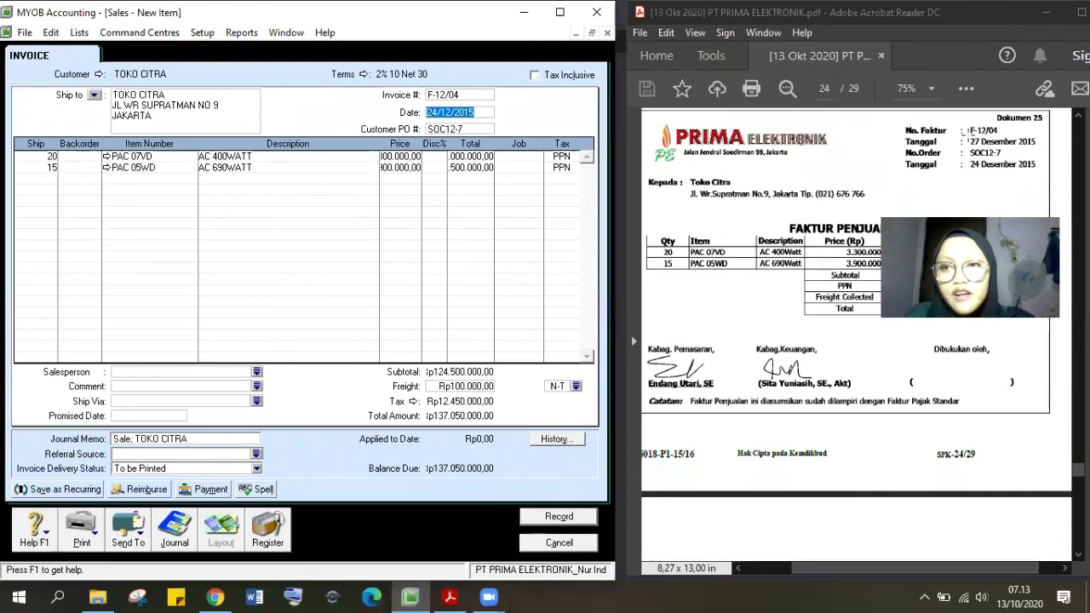
# - Set the invoice date to 27/12/2015 and record the invoice
pyautogui.click(437, 114)
pyautogui.press('BackSpace')
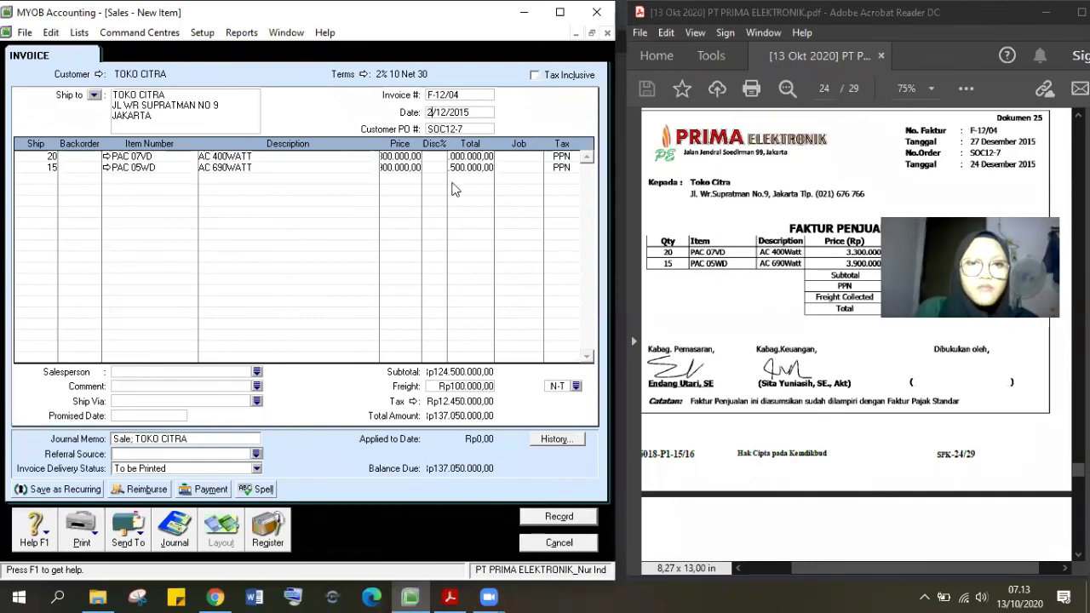
pyautogui.write('7')
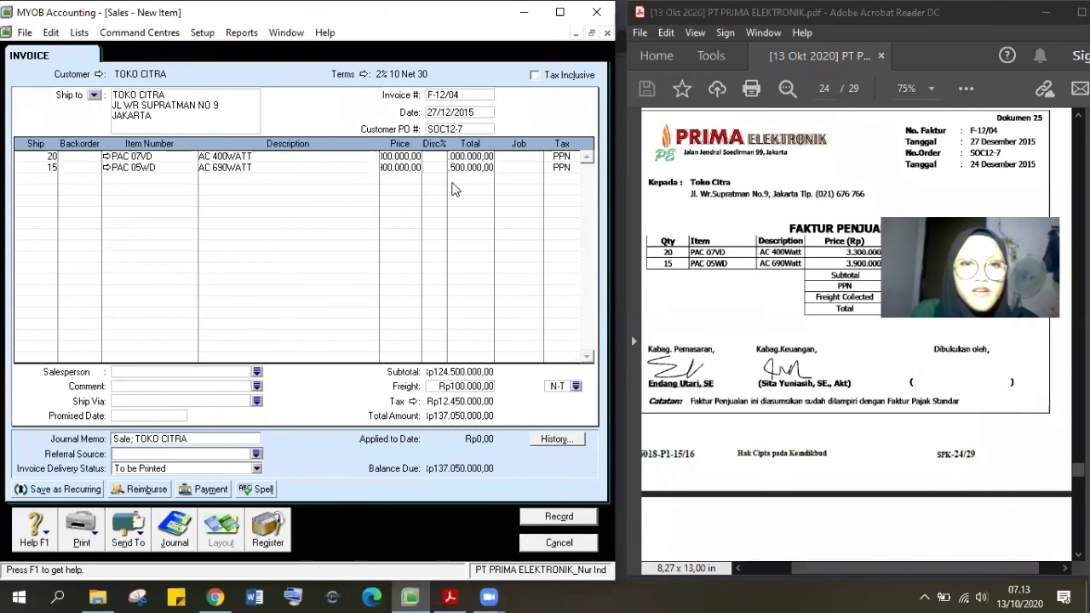
pyautogui.press('Tab')
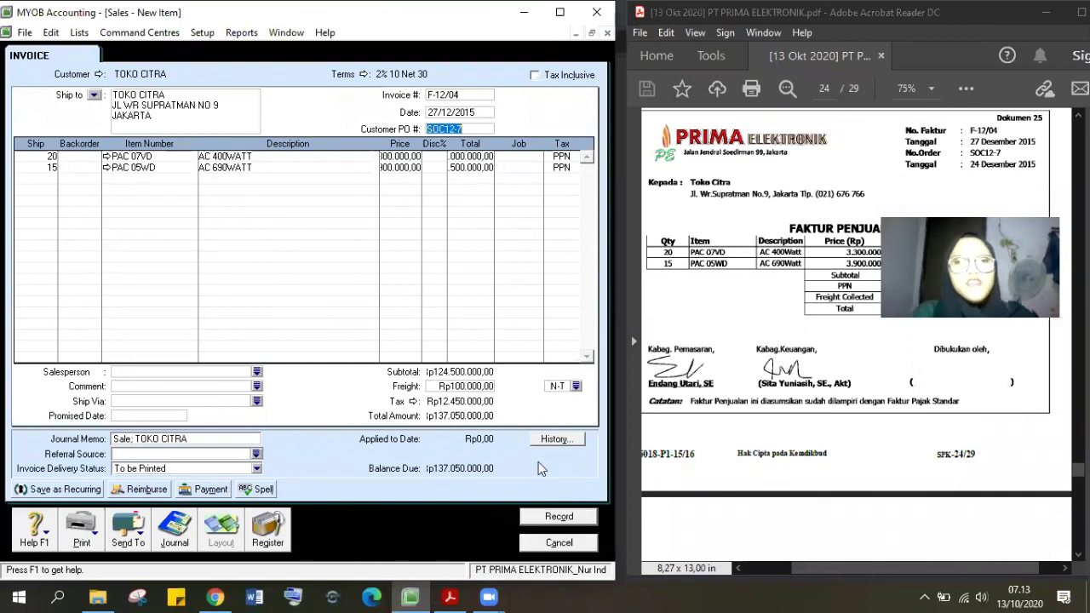
pyautogui.click(557, 517)
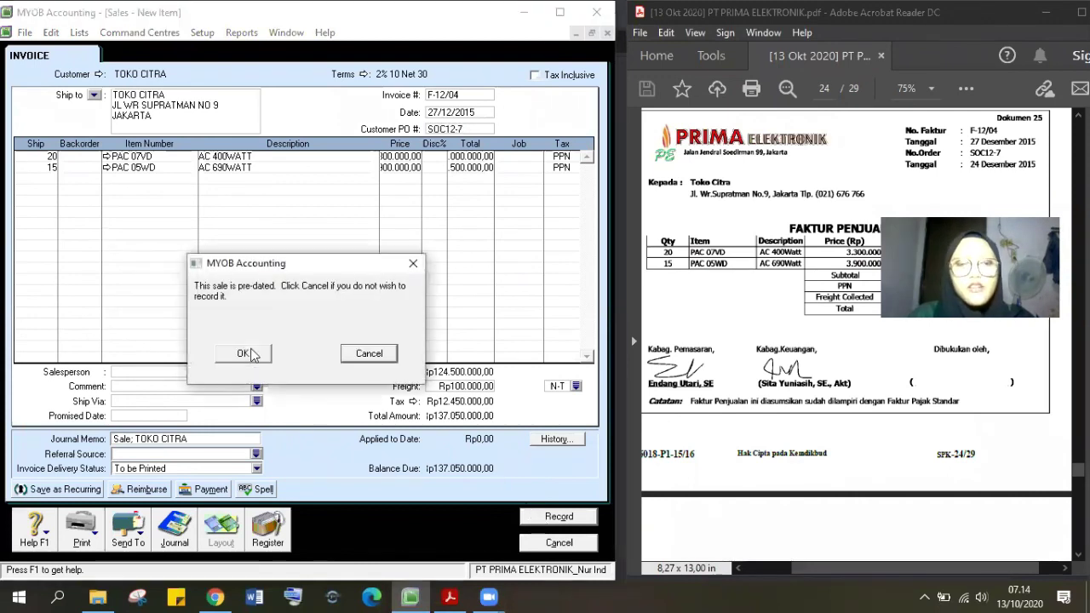